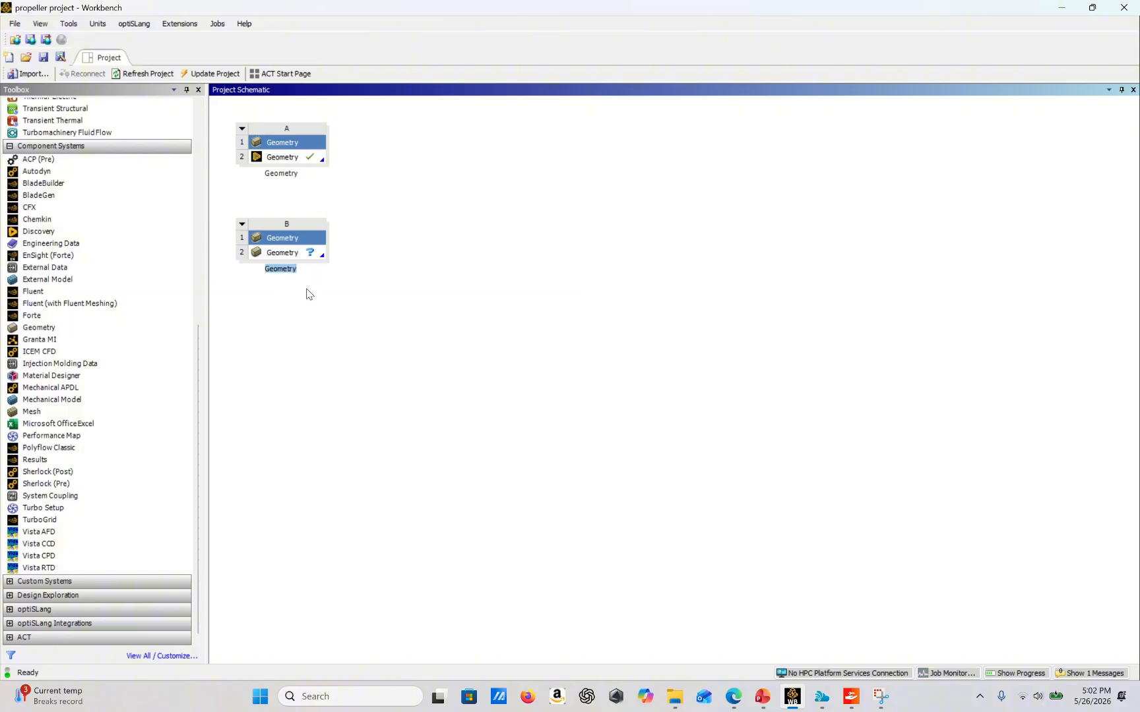
Open a new SpaceClaim geometry for the second Geometry system
right_click(303, 258)
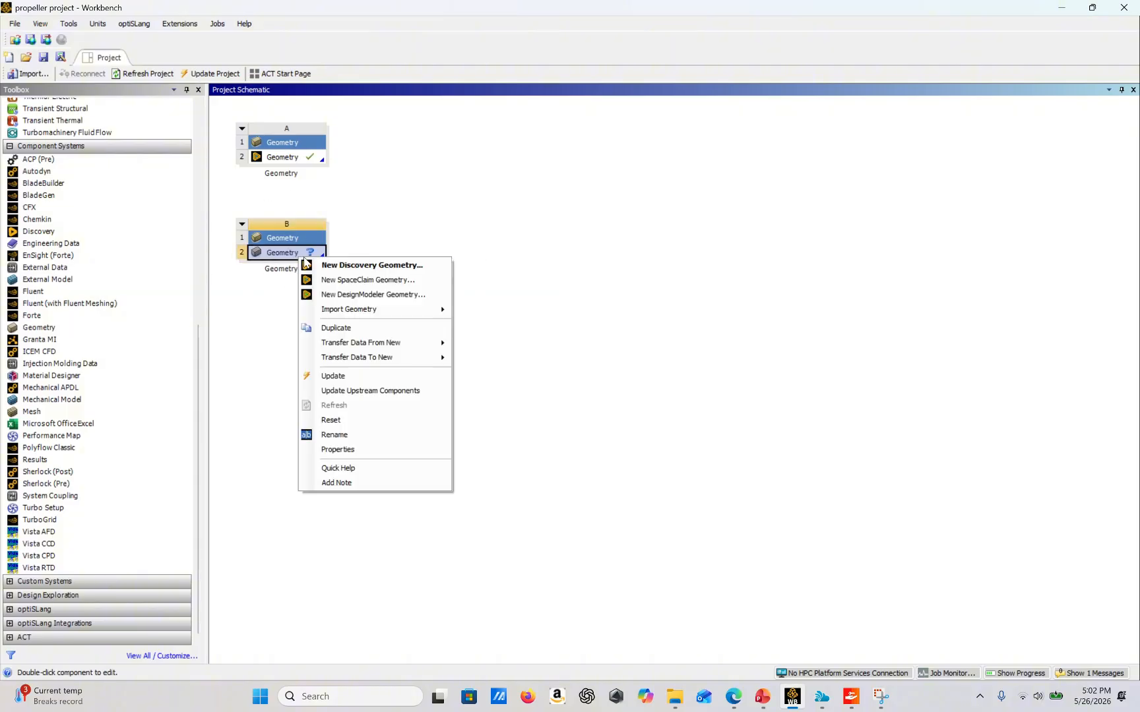
click(336, 281)
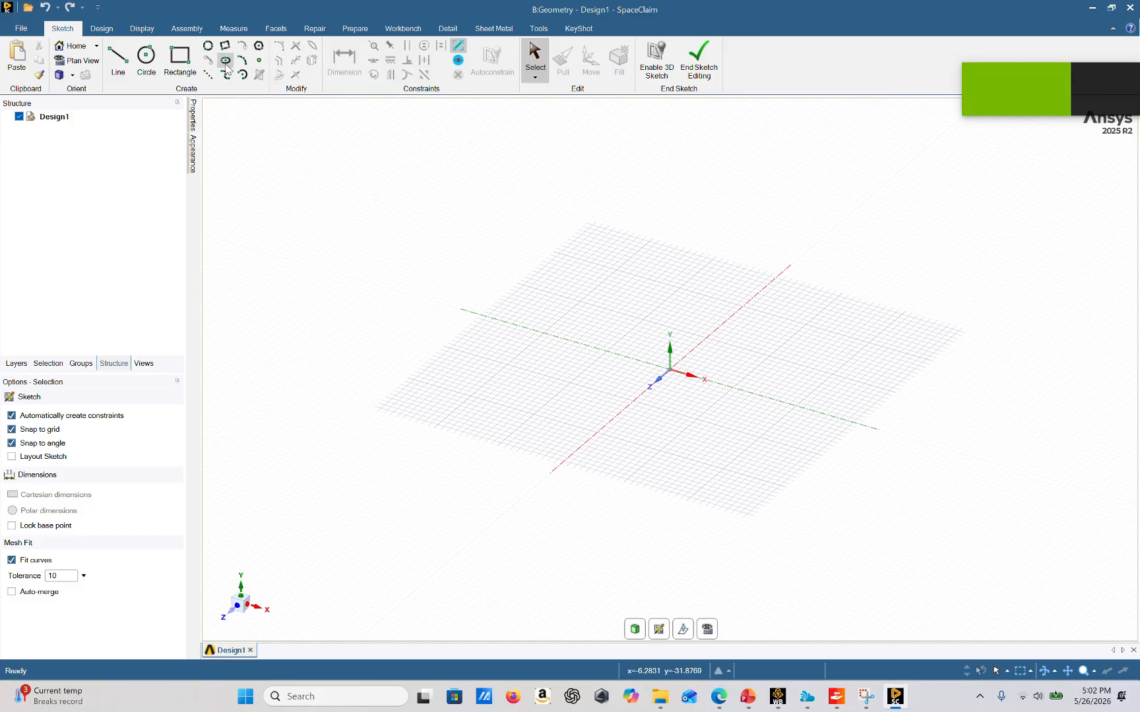
Insert the Domain Setup file into the design as a component
click(204, 32)
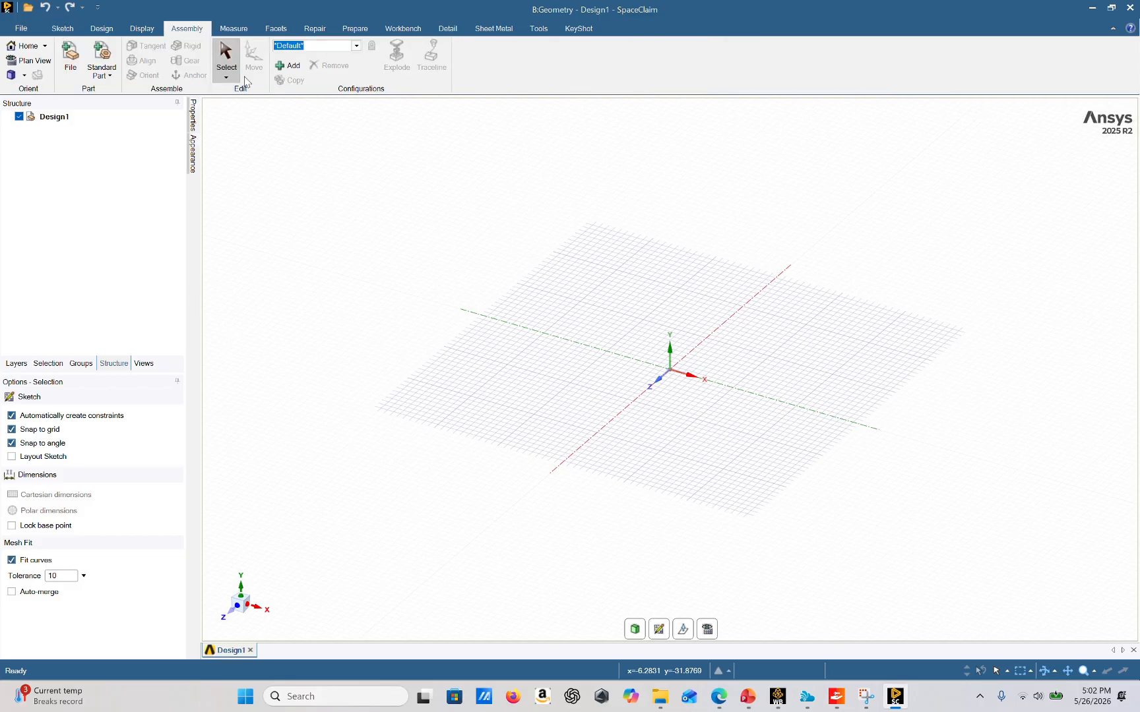
click(75, 74)
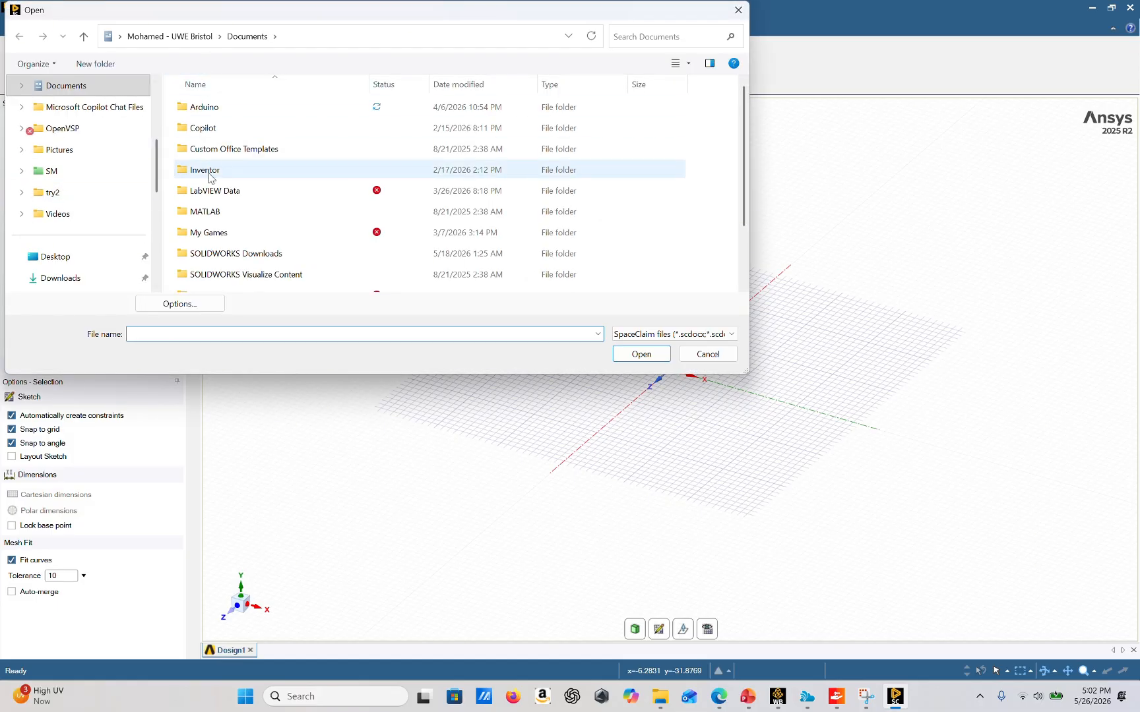
scroll(304, 218, down, 2)
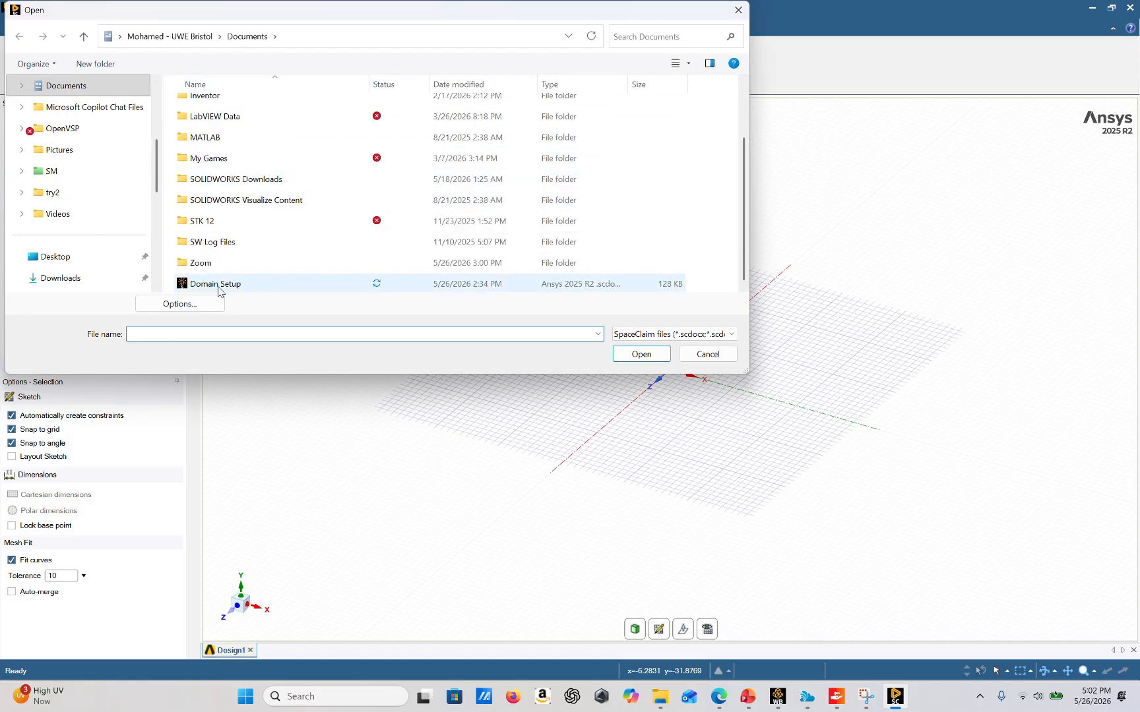
click(195, 285)
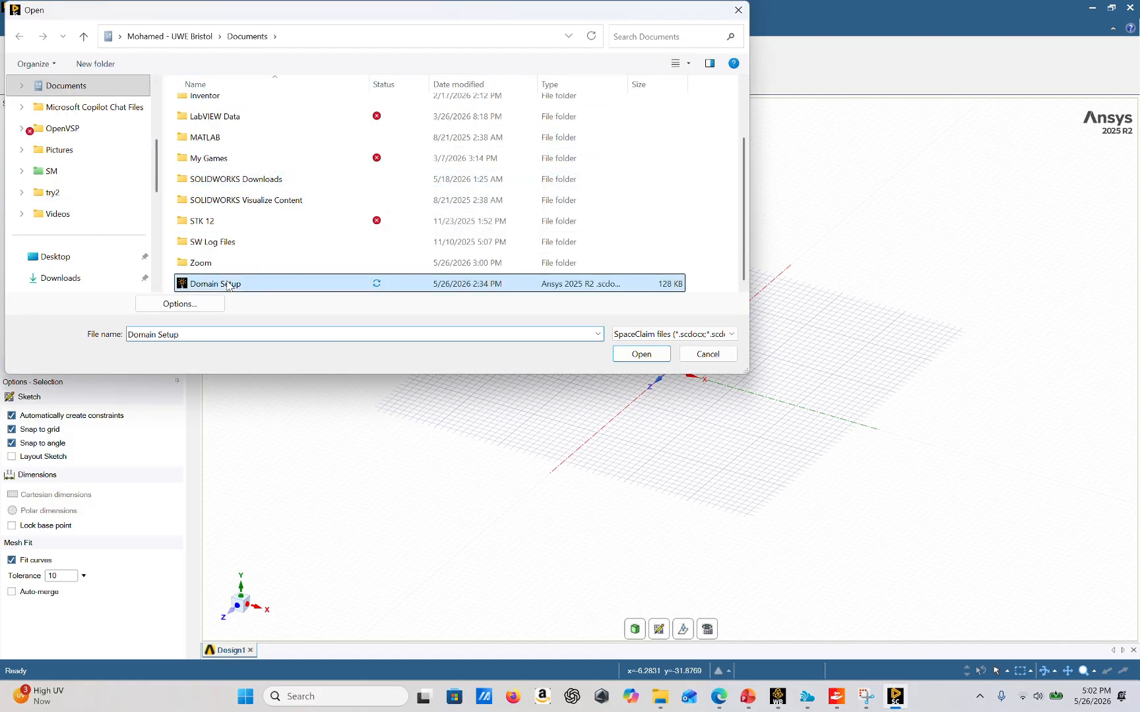
click(648, 356)
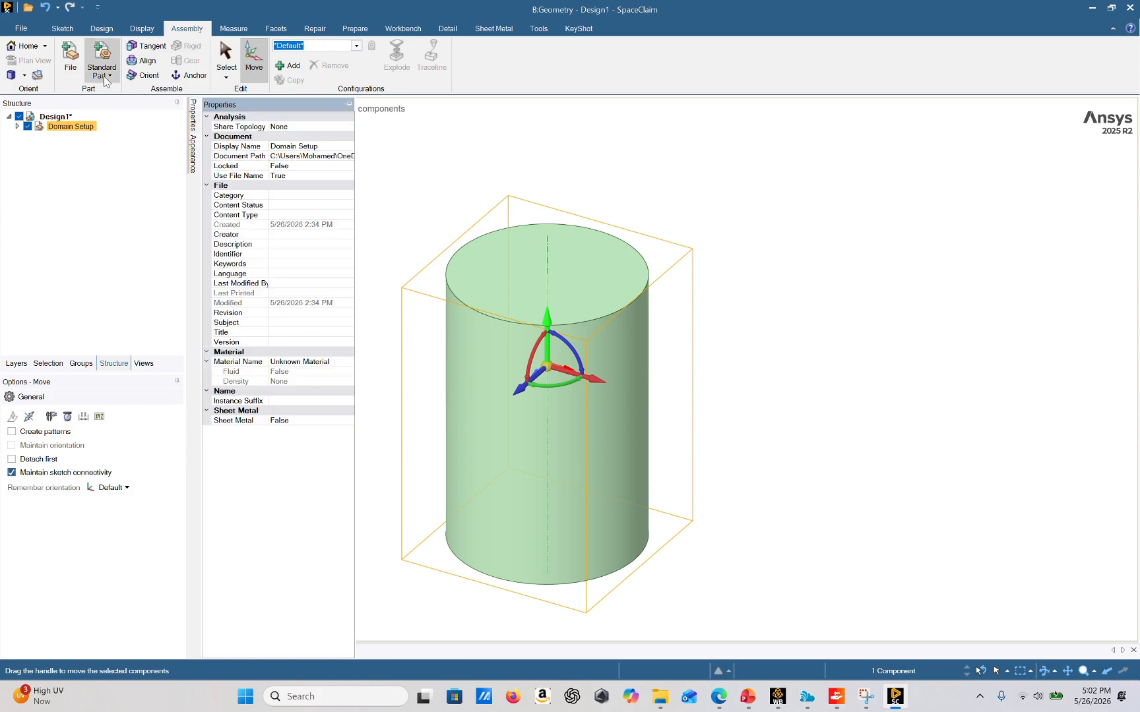
Insert the propeller untwisted.IGS file, switching the file filter to All Files
click(77, 70)
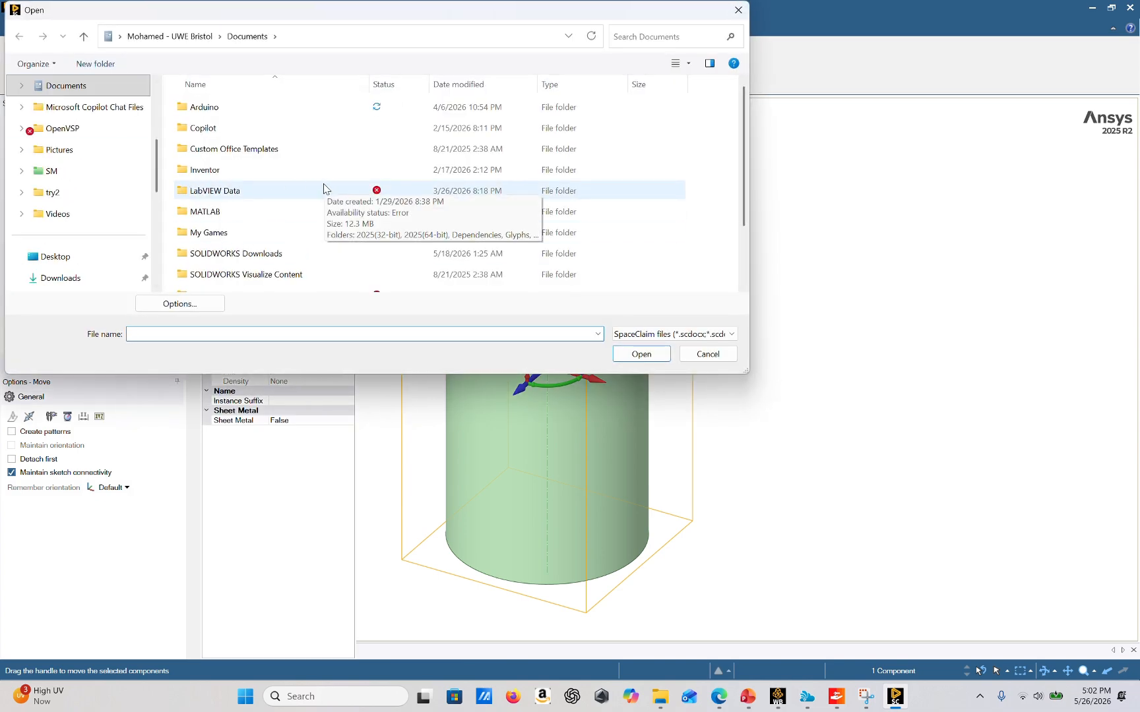
scroll(324, 188, down, 2)
click(673, 334)
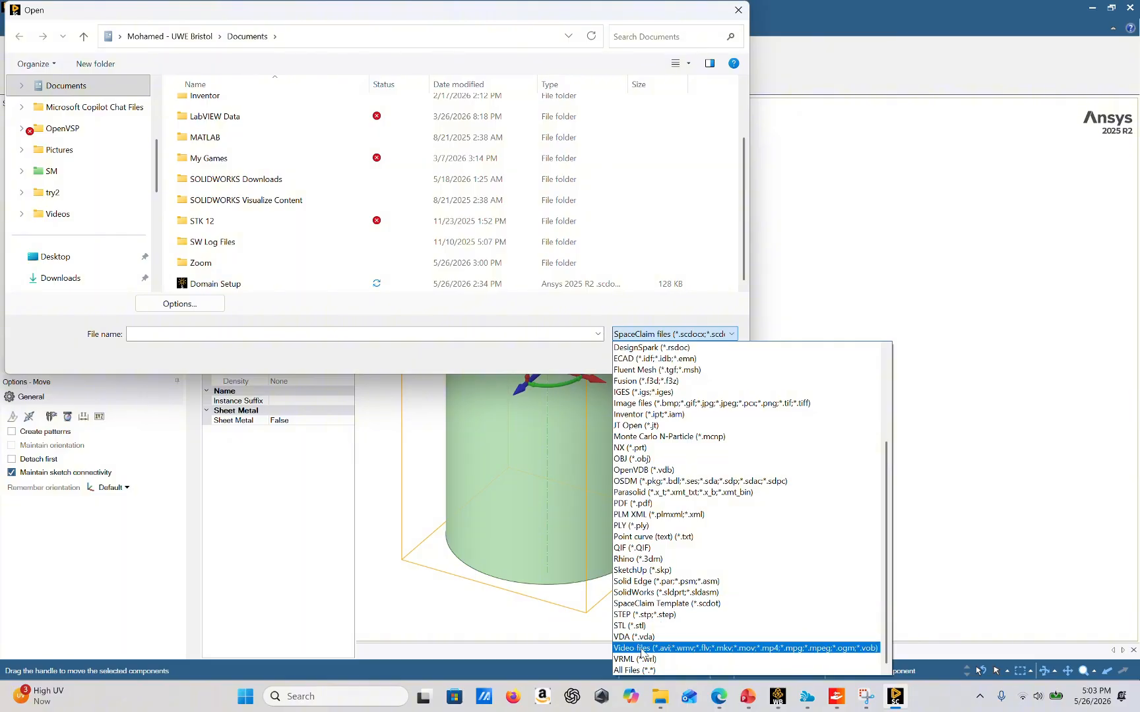
click(643, 670)
scroll(277, 283, down, 3)
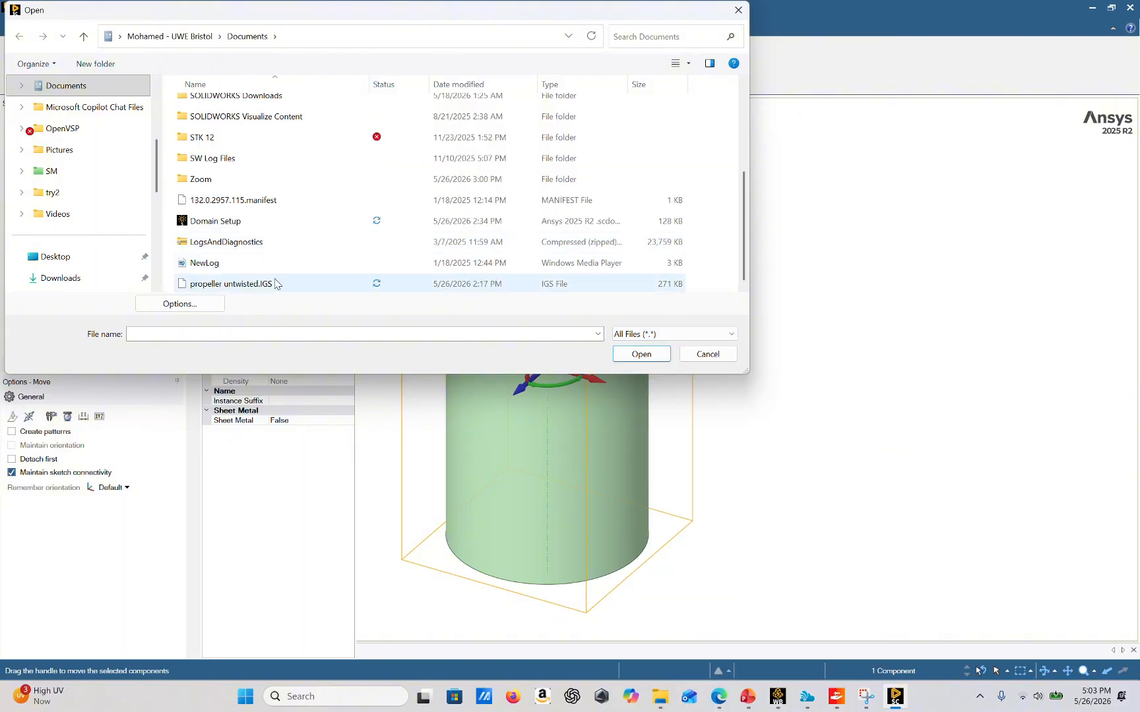
click(226, 285)
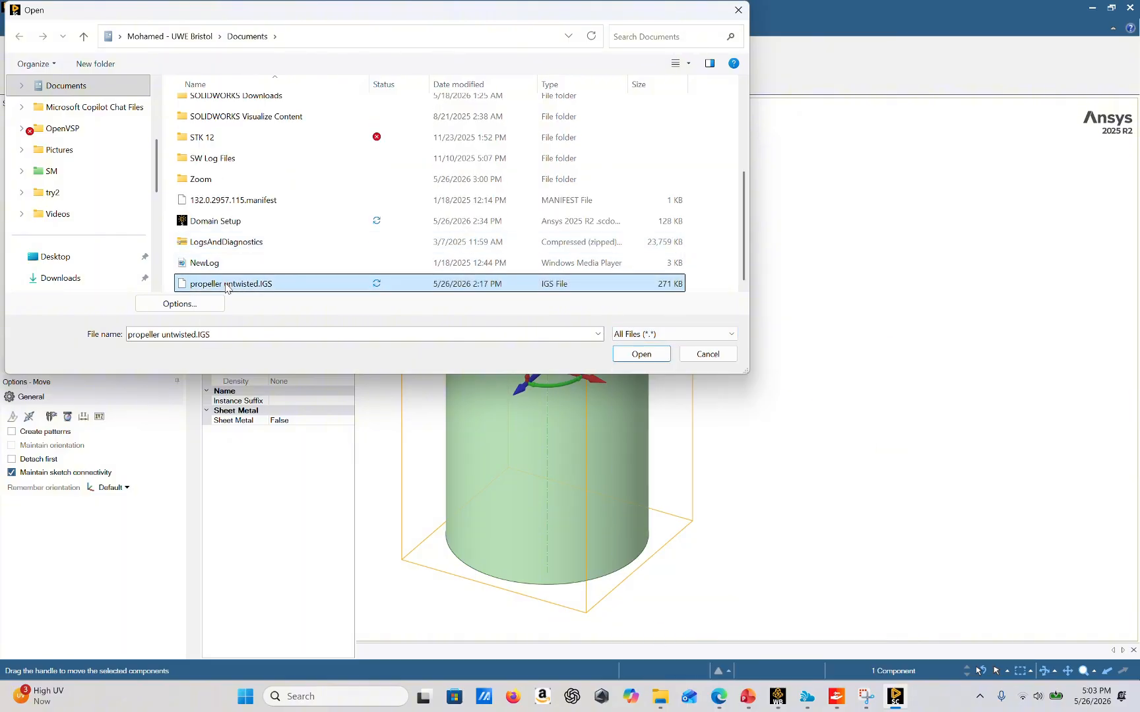
click(656, 355)
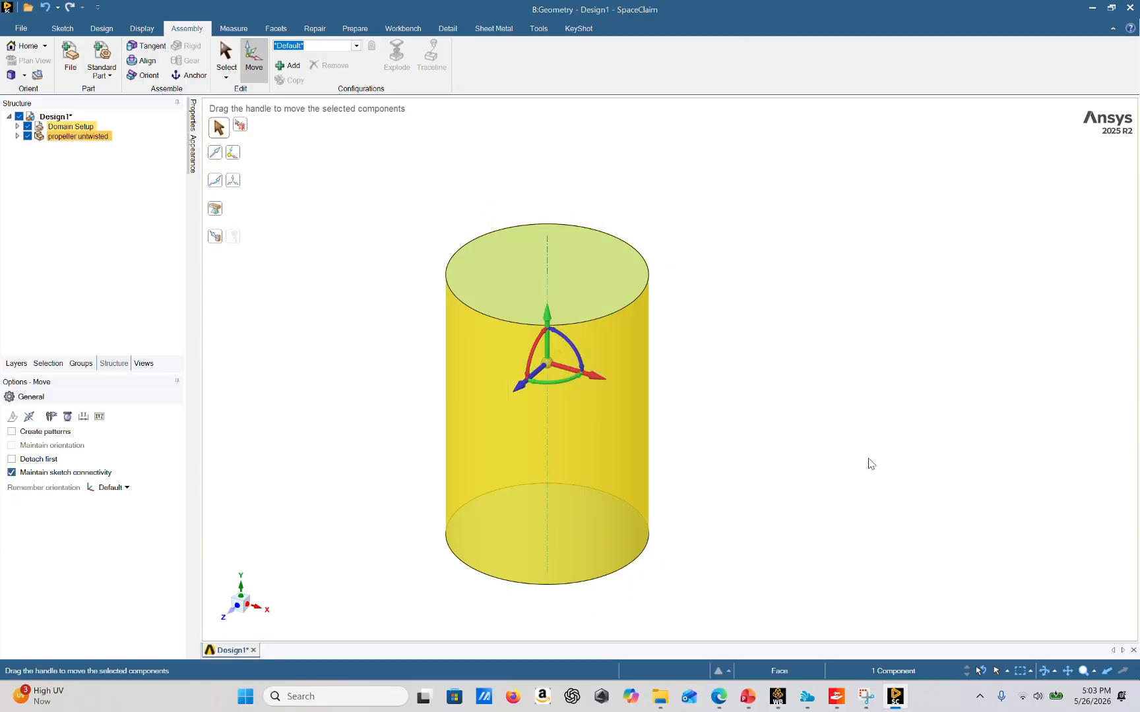
Expand Domain Setup and rename its Solid body to outer
click(815, 476)
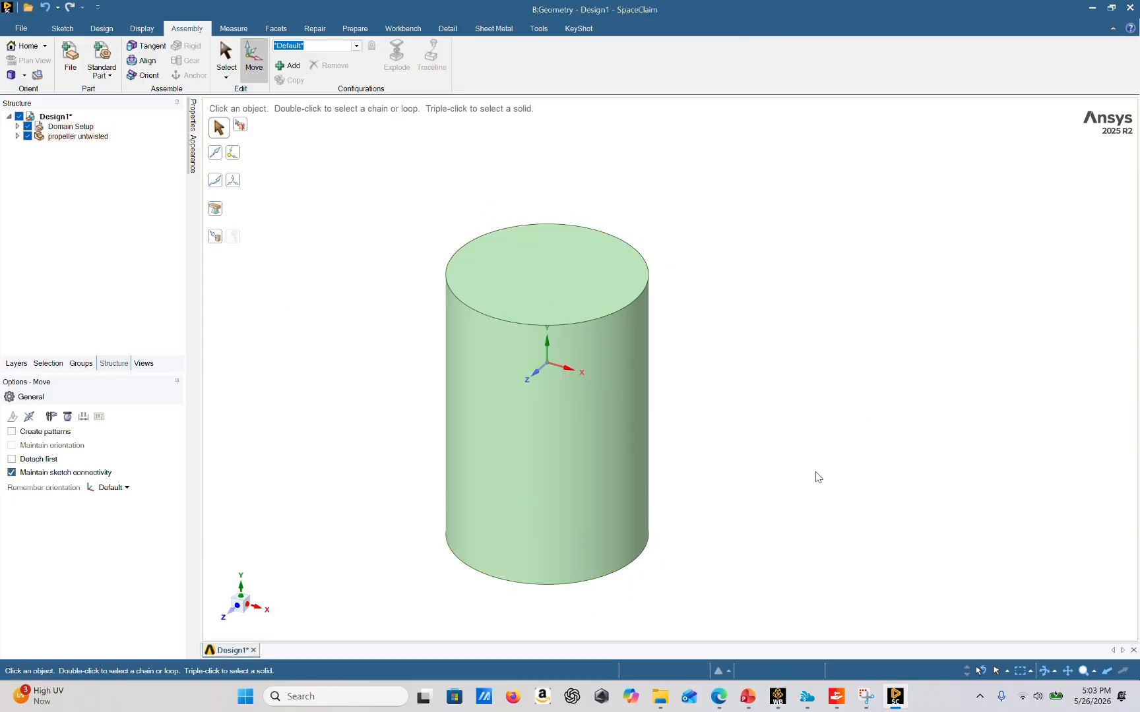
click(17, 126)
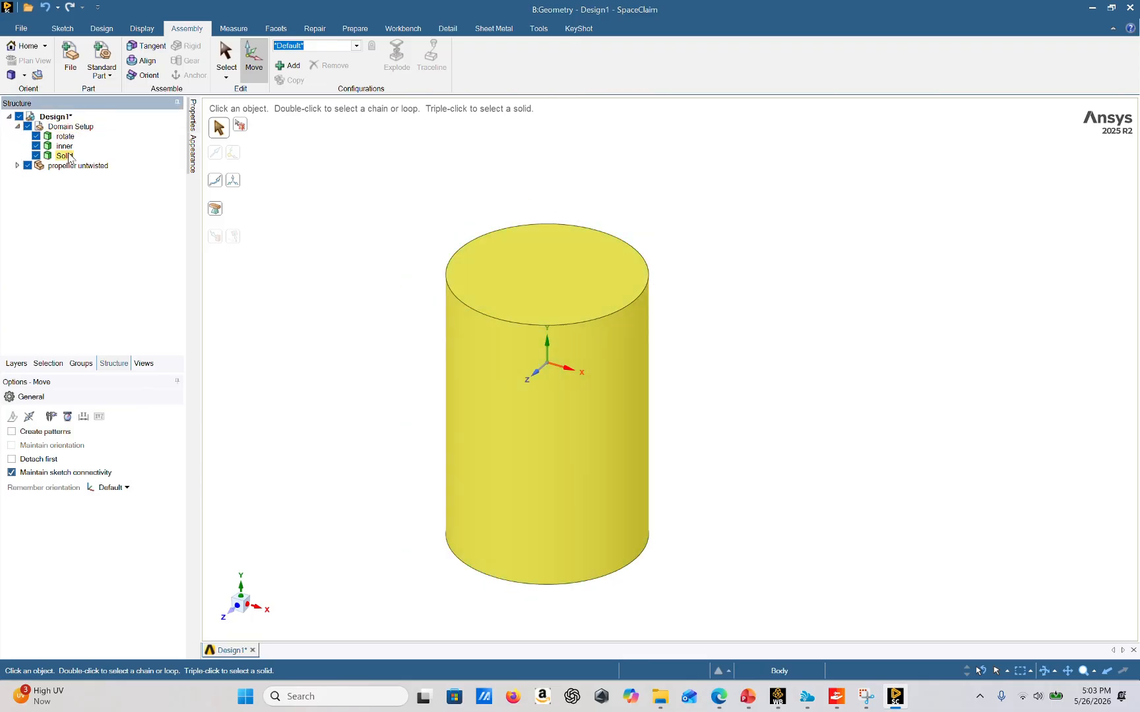
right_click(69, 157)
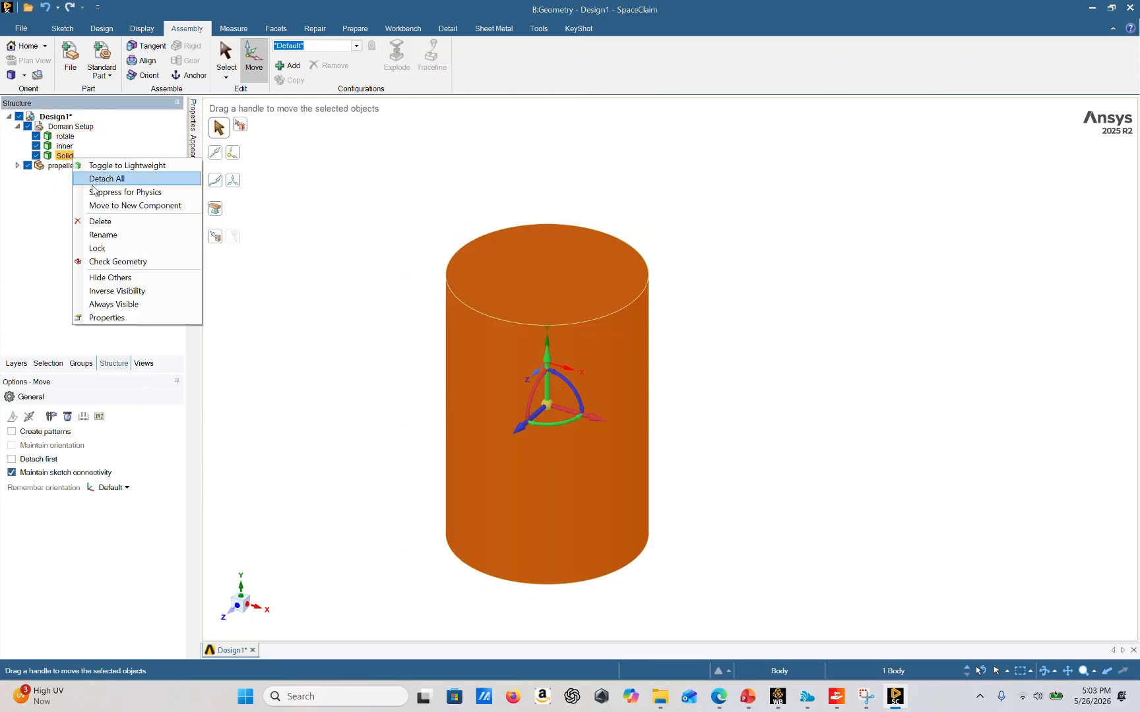
click(117, 235)
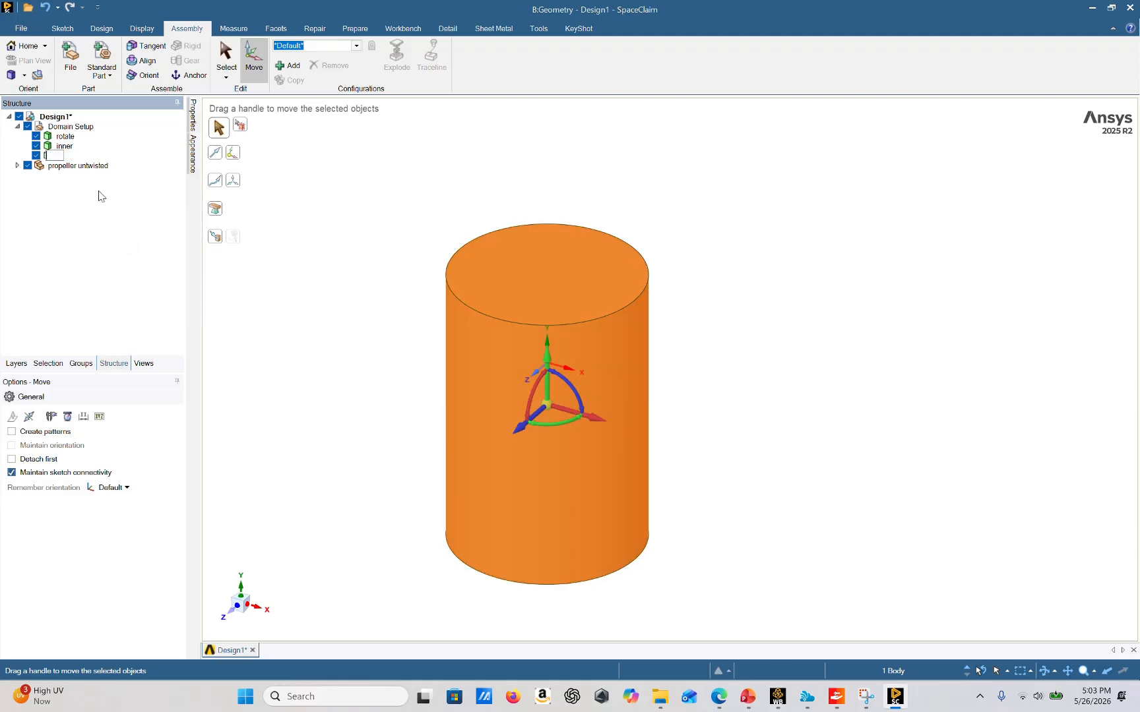
key(Return)
Stitch the propeller untwisted surface bodies into a single body with the Stitch repair
click(17, 166)
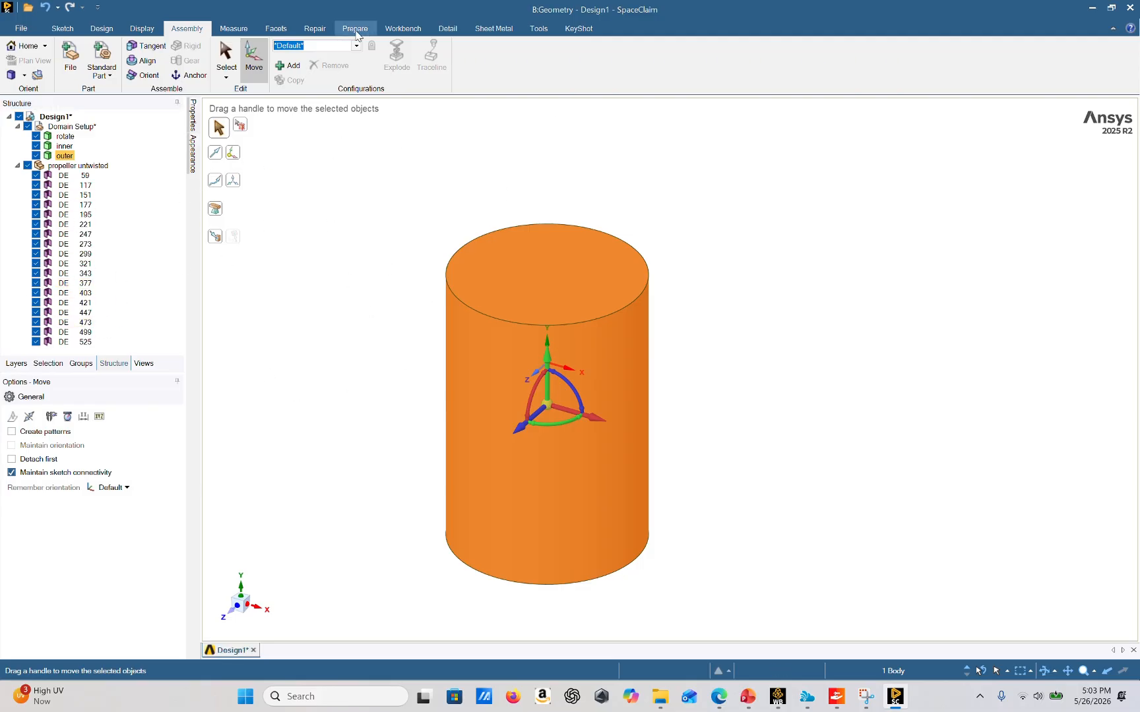
click(315, 30)
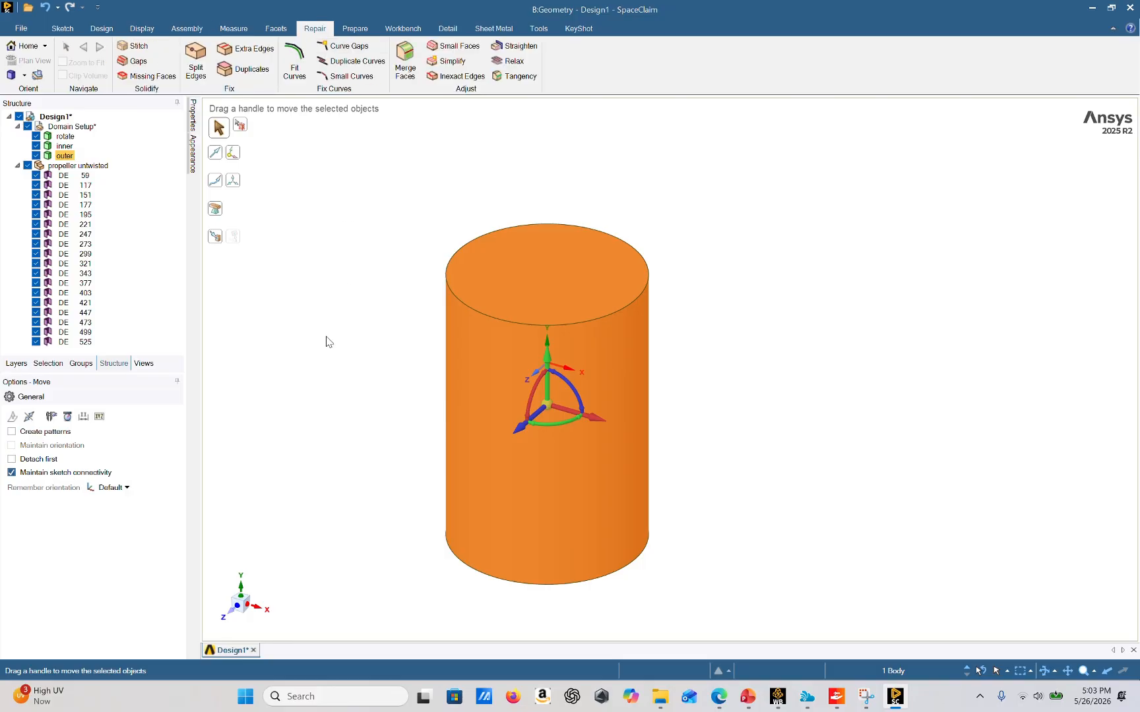
click(138, 46)
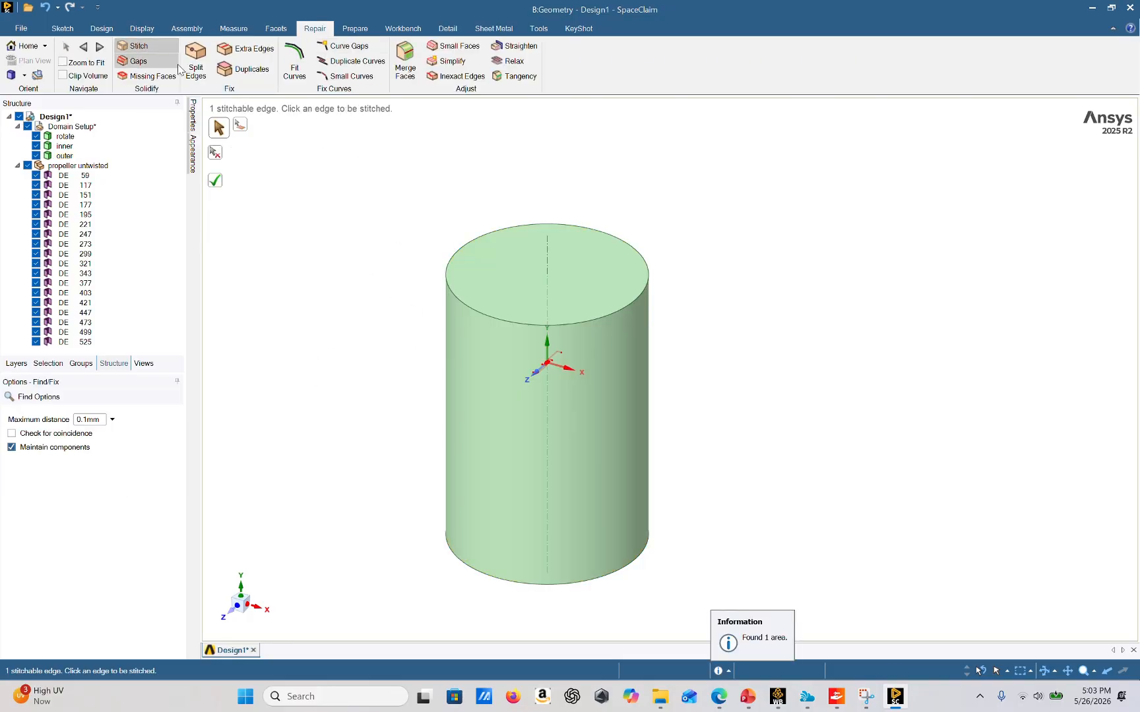
click(215, 181)
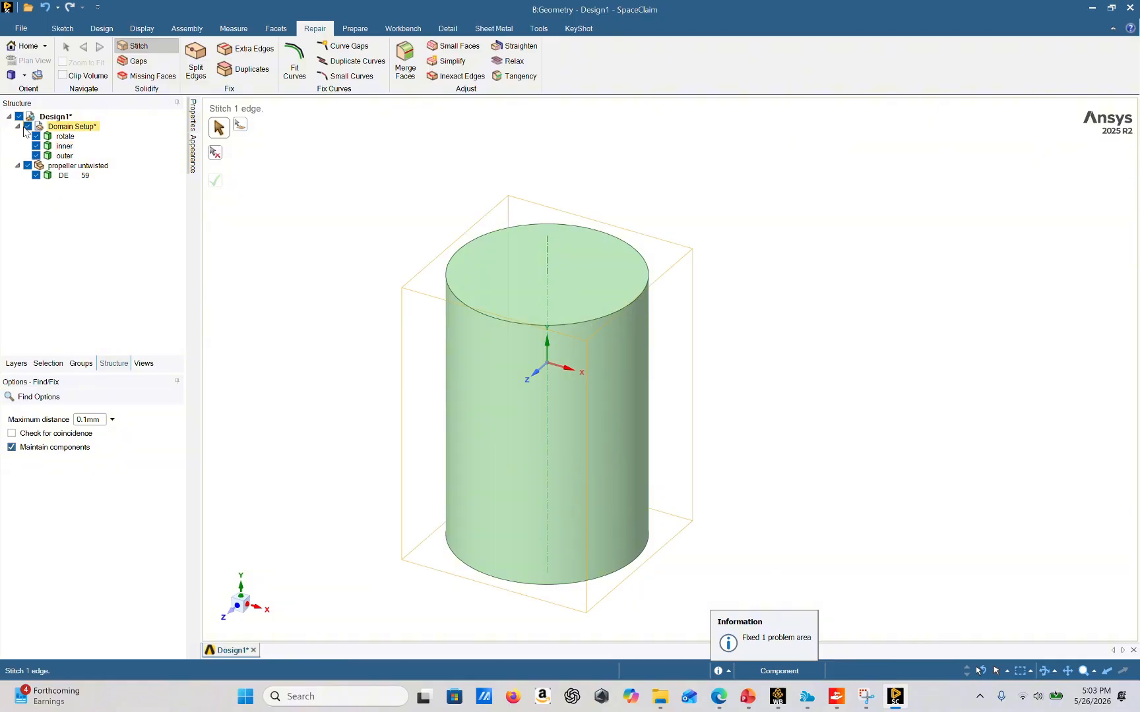
Hide the domain to inspect the stitched propeller from several angles, then show the domain again
click(27, 127)
middle_drag(558, 313, 551, 286)
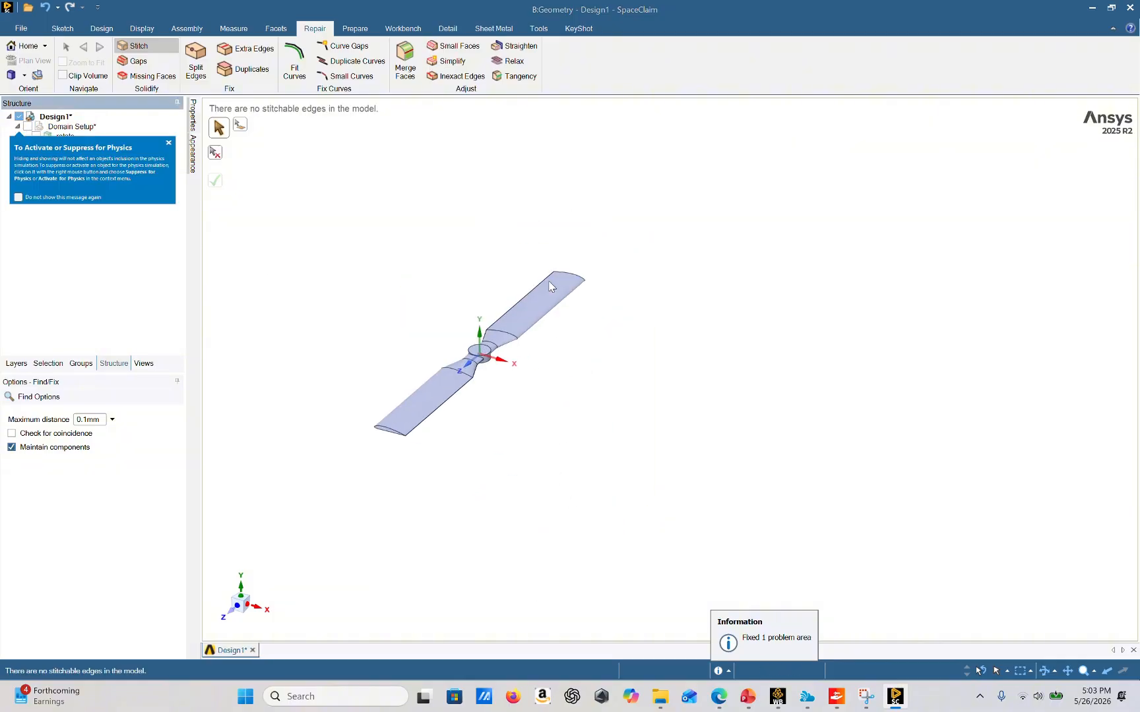
middle_drag(442, 308, 445, 420)
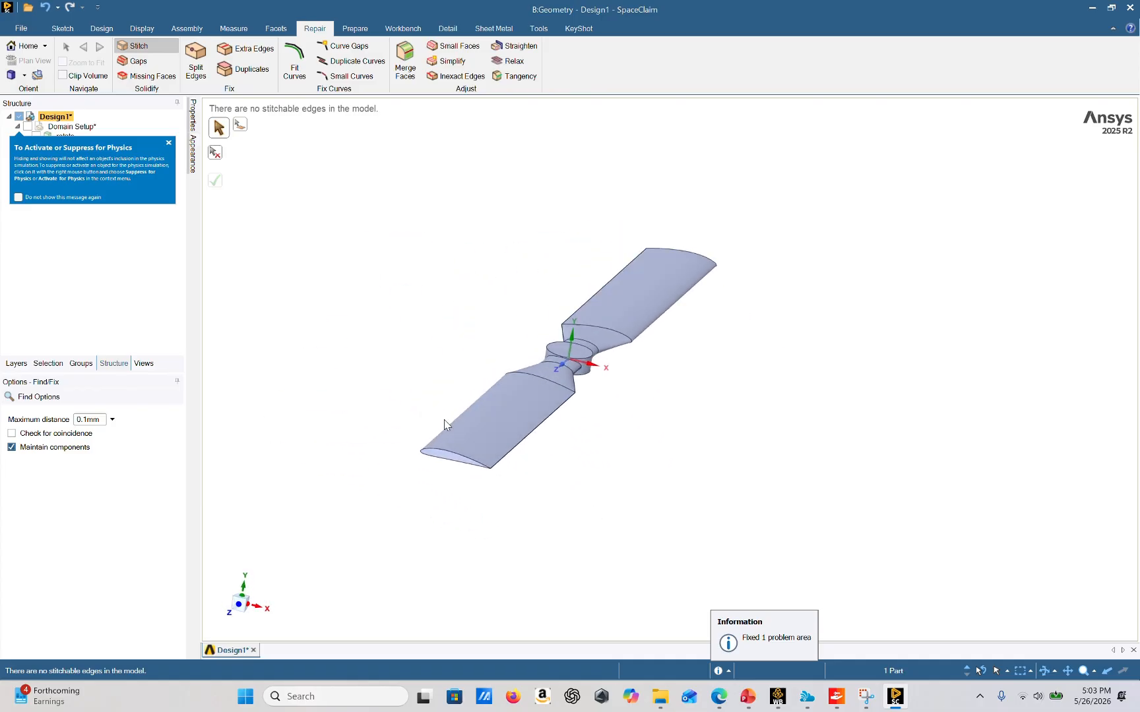
click(169, 142)
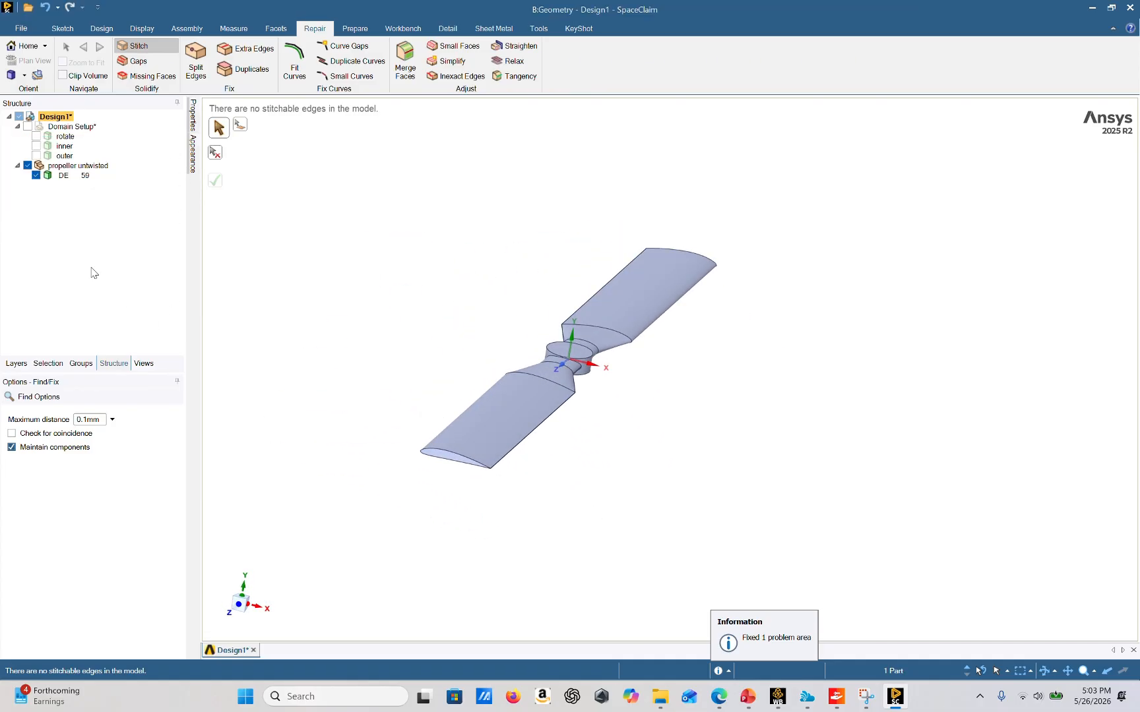
click(27, 126)
scroll(413, 373, down, 5)
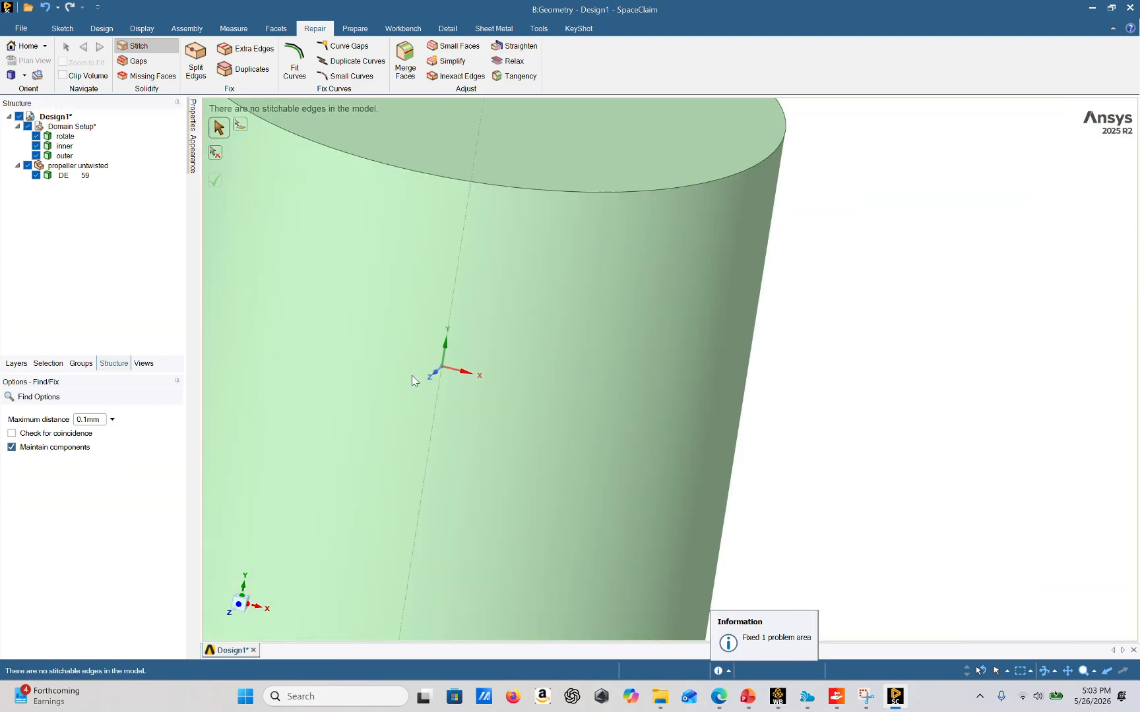
shift+middle_drag(530, 424, 630, 411)
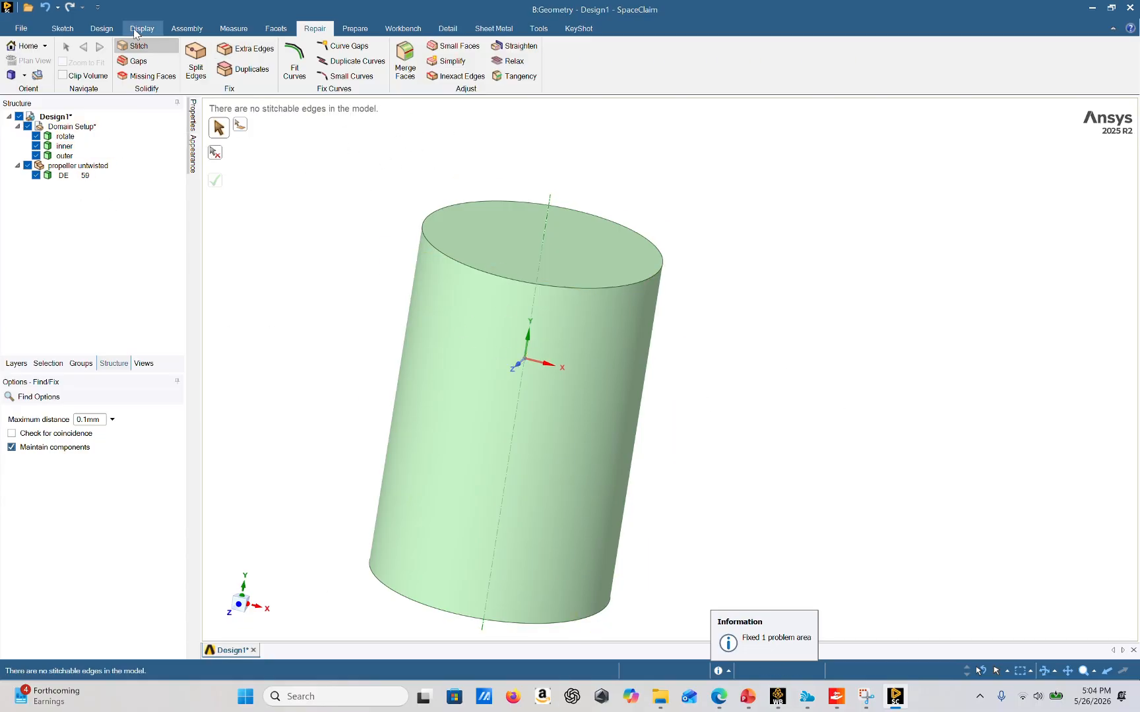
Use Combine to cut the propeller out of the rotate body and remove the propeller region
click(102, 28)
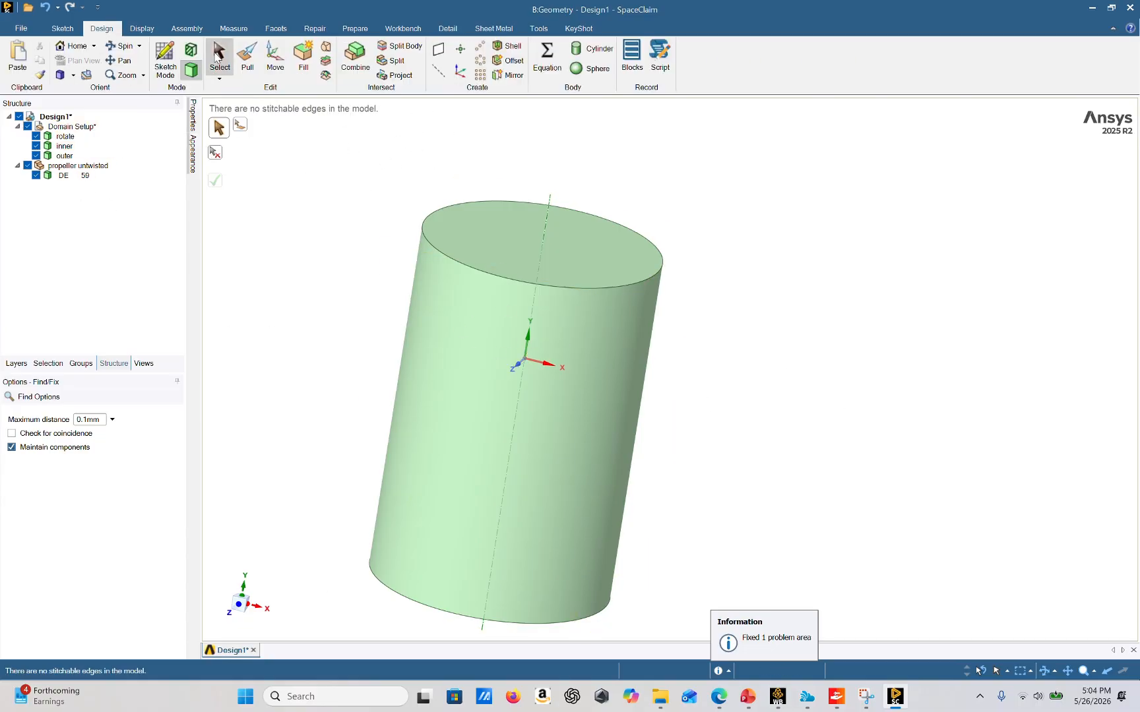
click(360, 64)
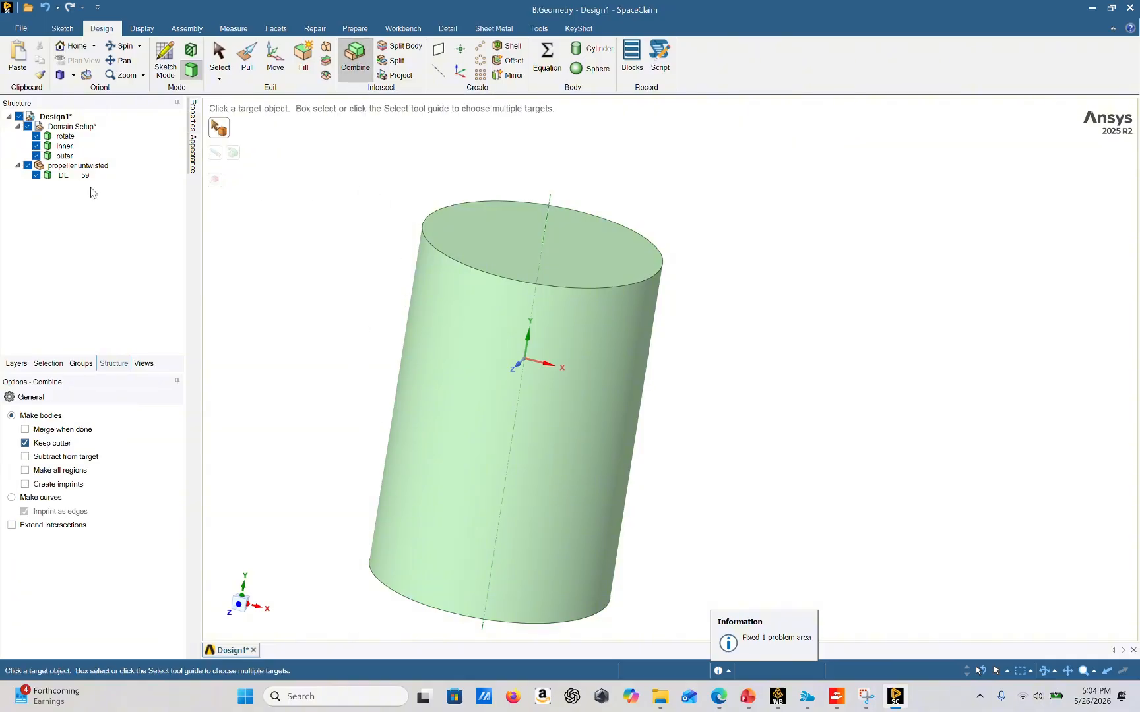
click(69, 141)
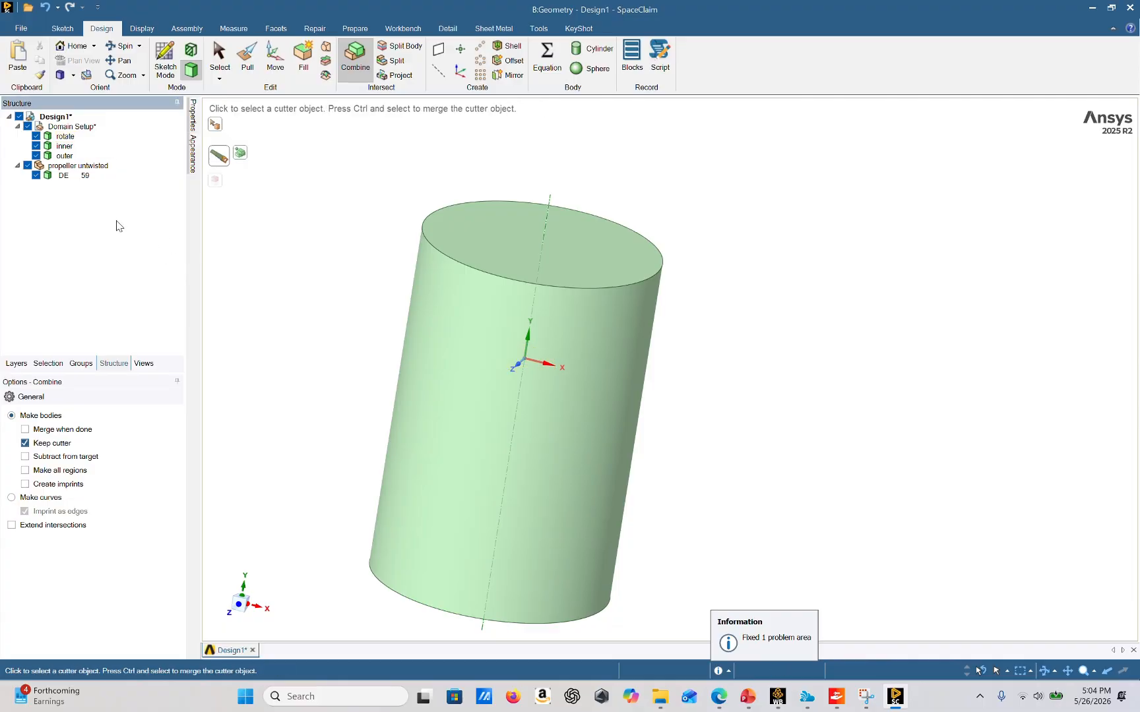
click(37, 146)
click(36, 156)
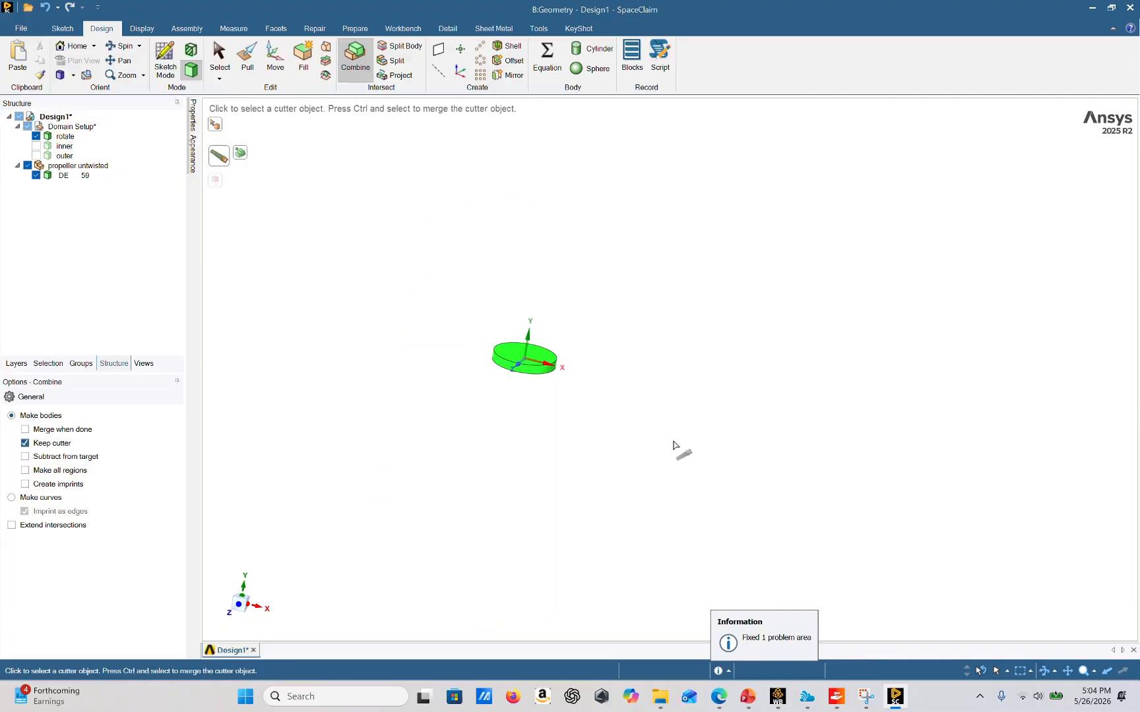
click(81, 176)
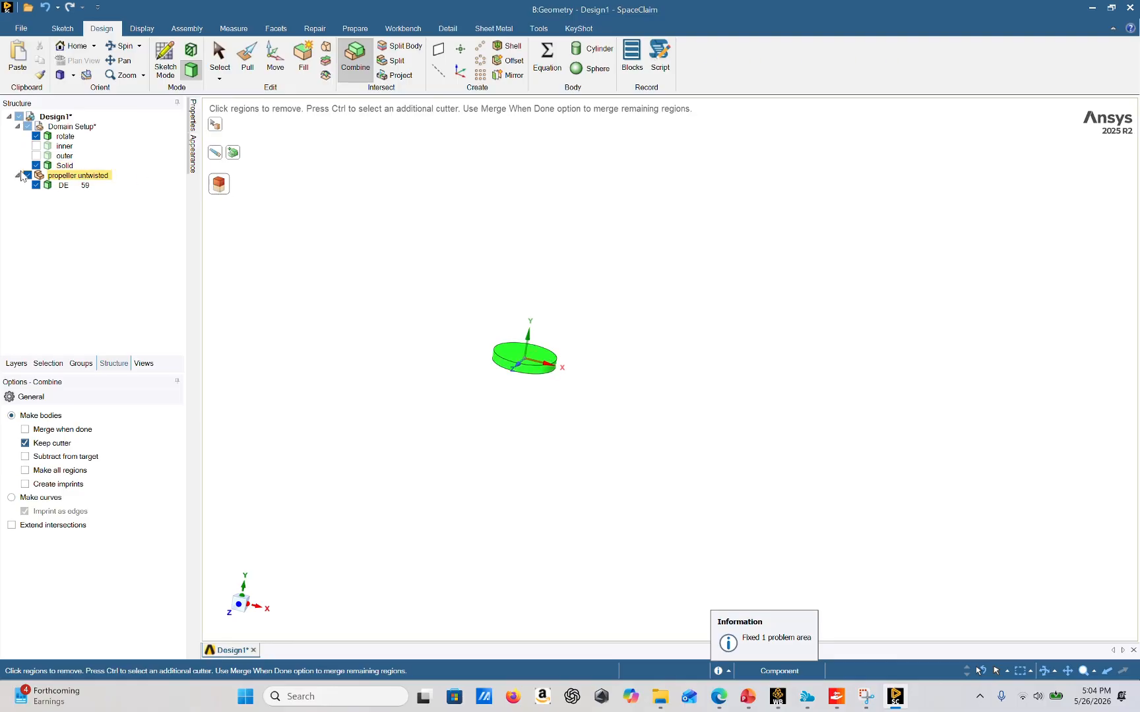
click(61, 136)
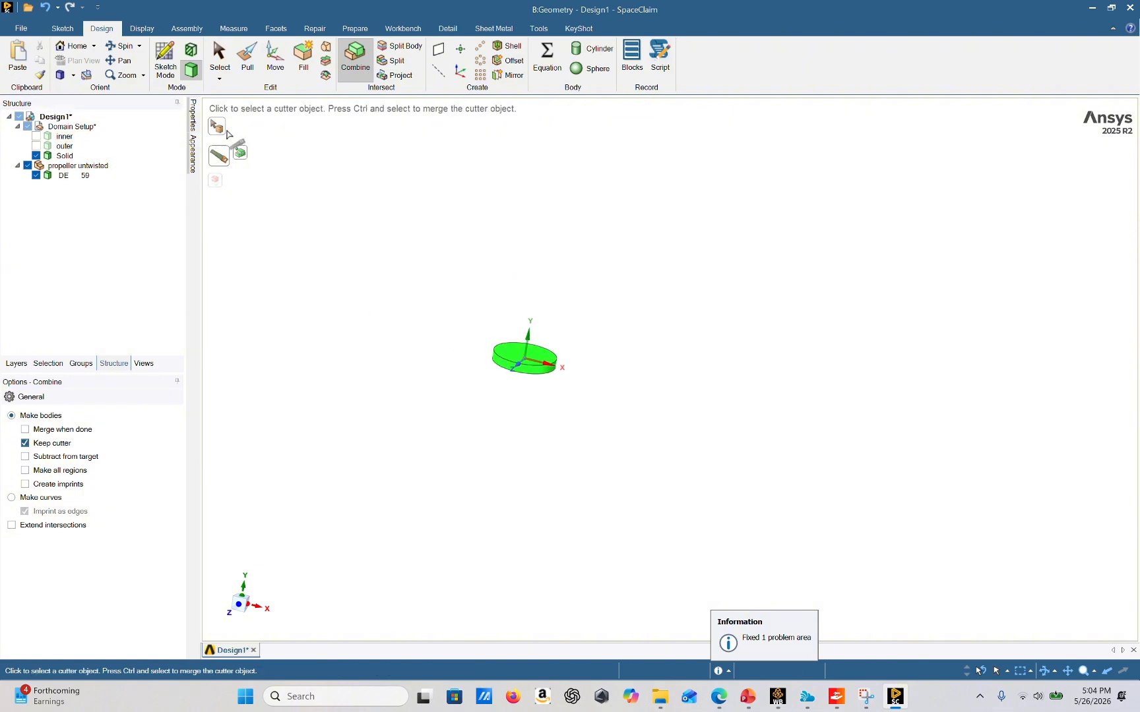
click(219, 56)
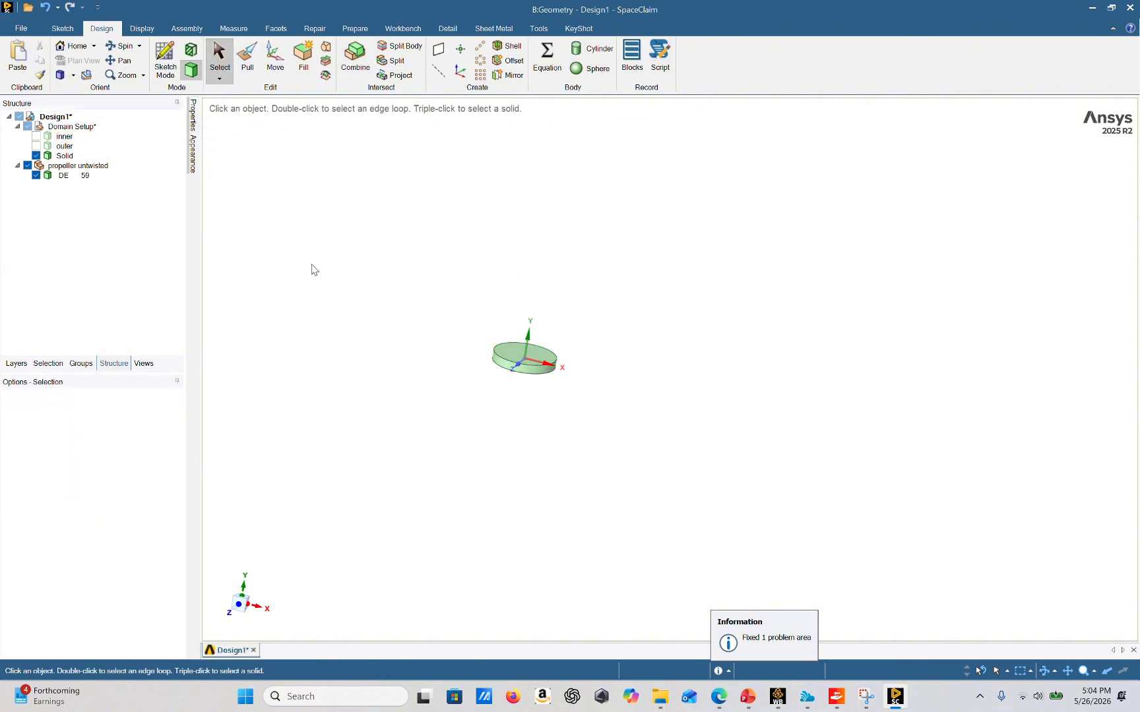
Select the domain Solid body and hide the propeller untwisted body
scroll(540, 332, up, 2)
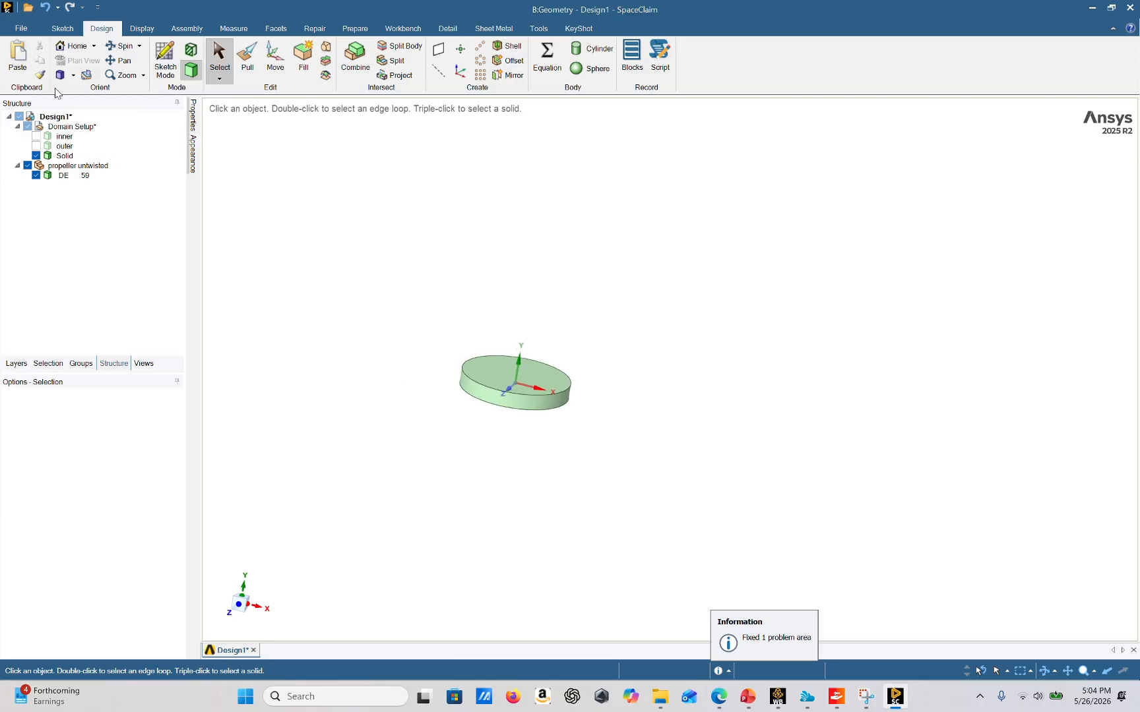
click(64, 156)
click(35, 175)
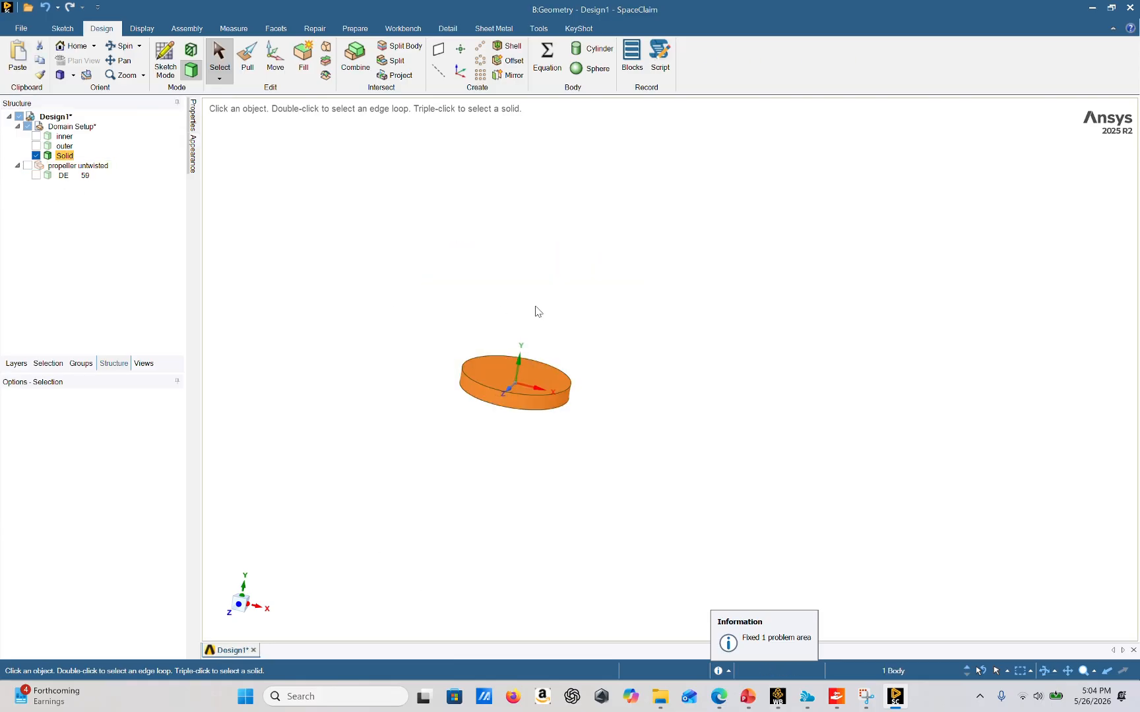
Hide the top face of the Solid body and orbit to inspect the propeller-shaped cavity inside
click(574, 364)
middle_drag(573, 365, 539, 373)
click(538, 373)
right_click(538, 372)
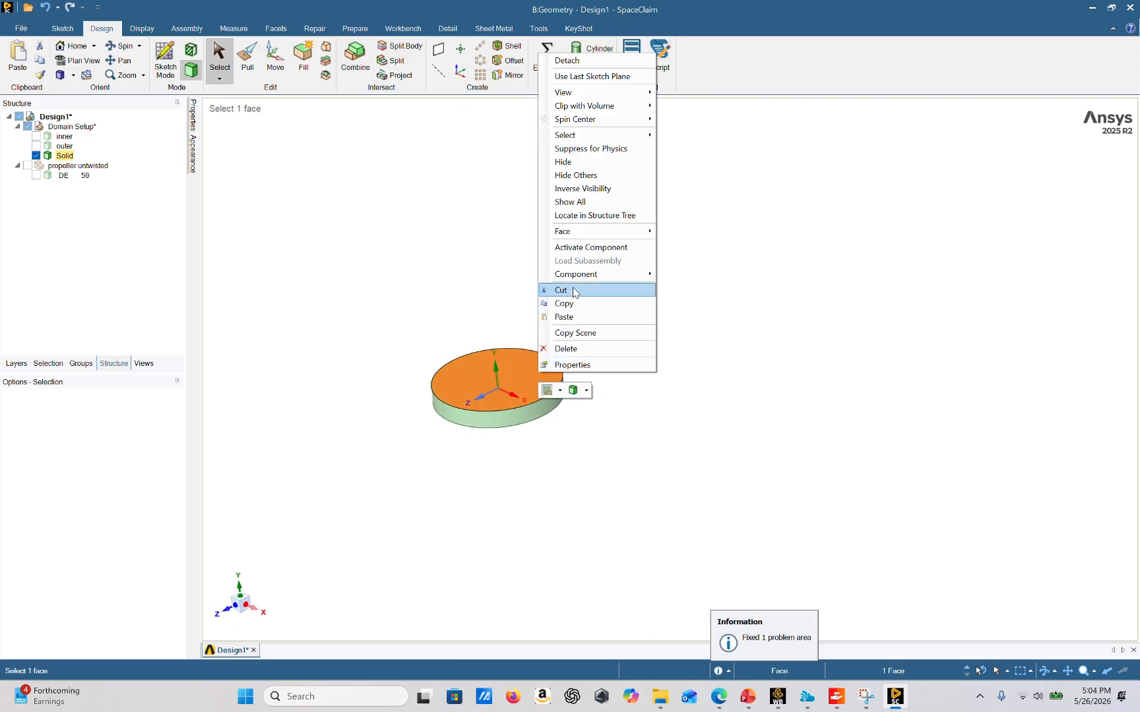
mouse_move(586, 231)
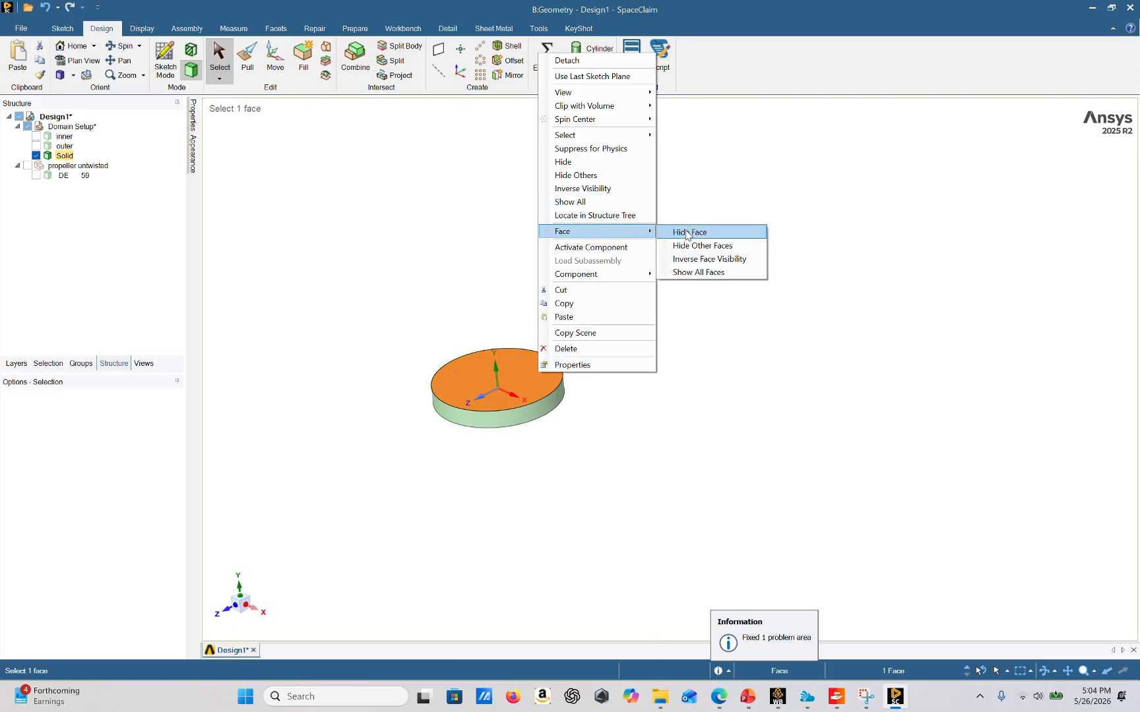
click(679, 231)
middle_drag(580, 402, 569, 427)
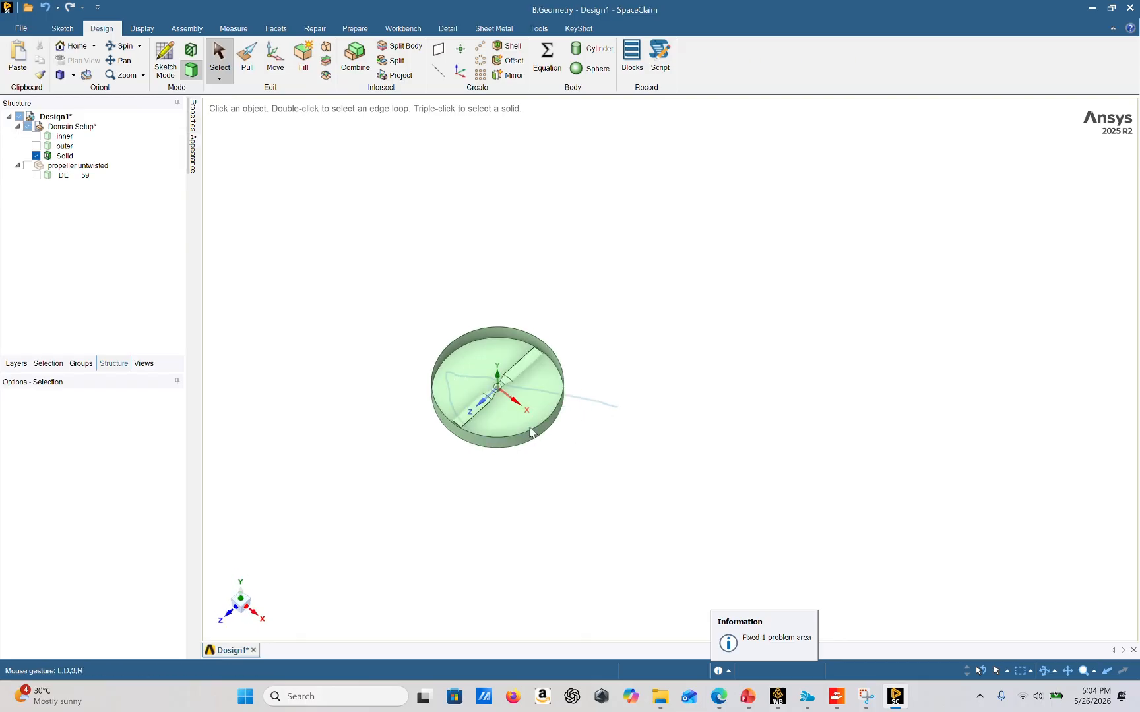
right_drag(502, 380, 591, 471)
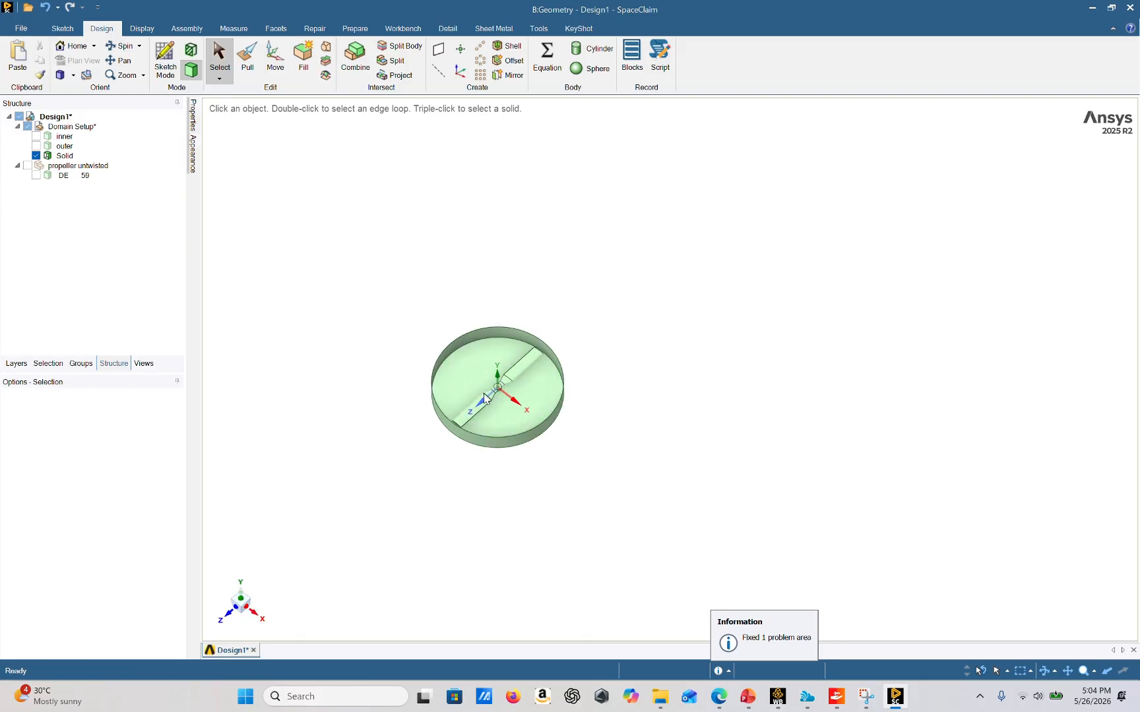
Zoom in on the cavity, show the propeller body again and toggle the Solid body's visibility to compare them
click(448, 354)
scroll(462, 369, up, 5)
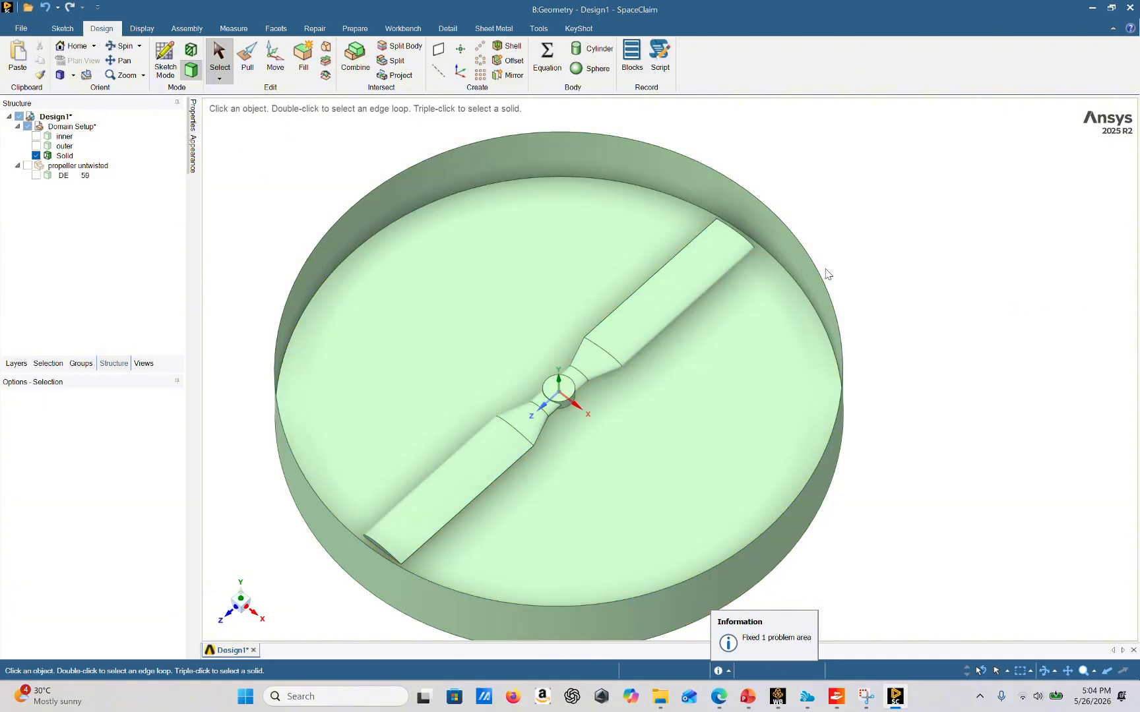
scroll(829, 369, down, 3)
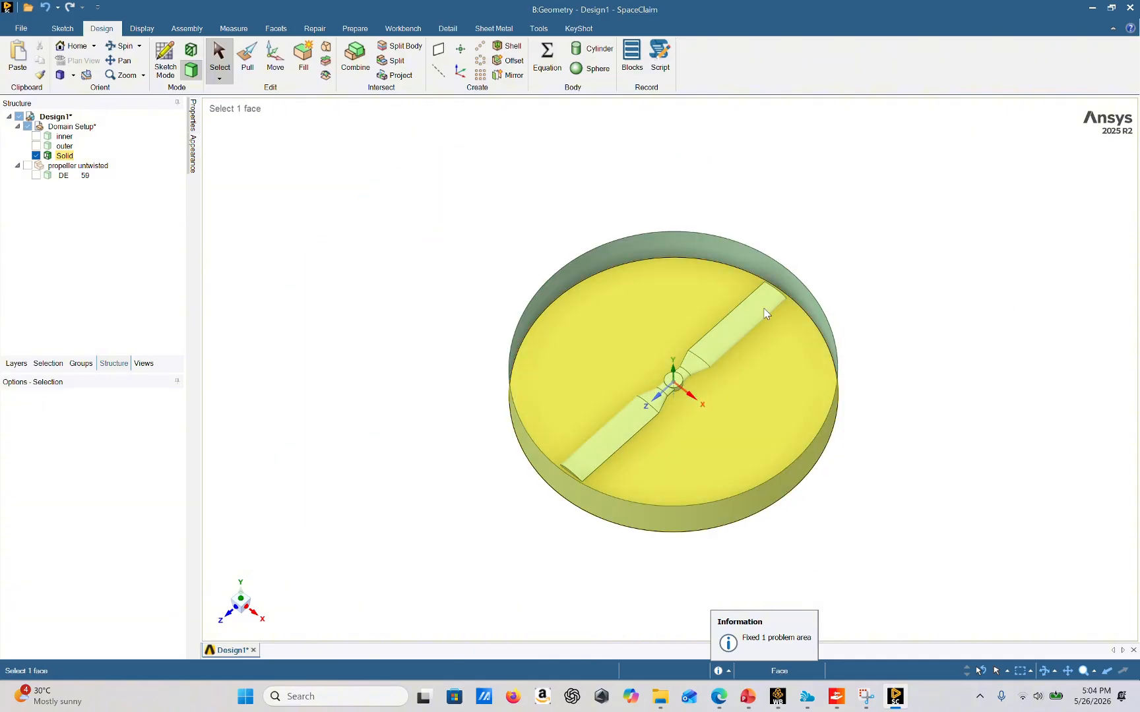
click(28, 166)
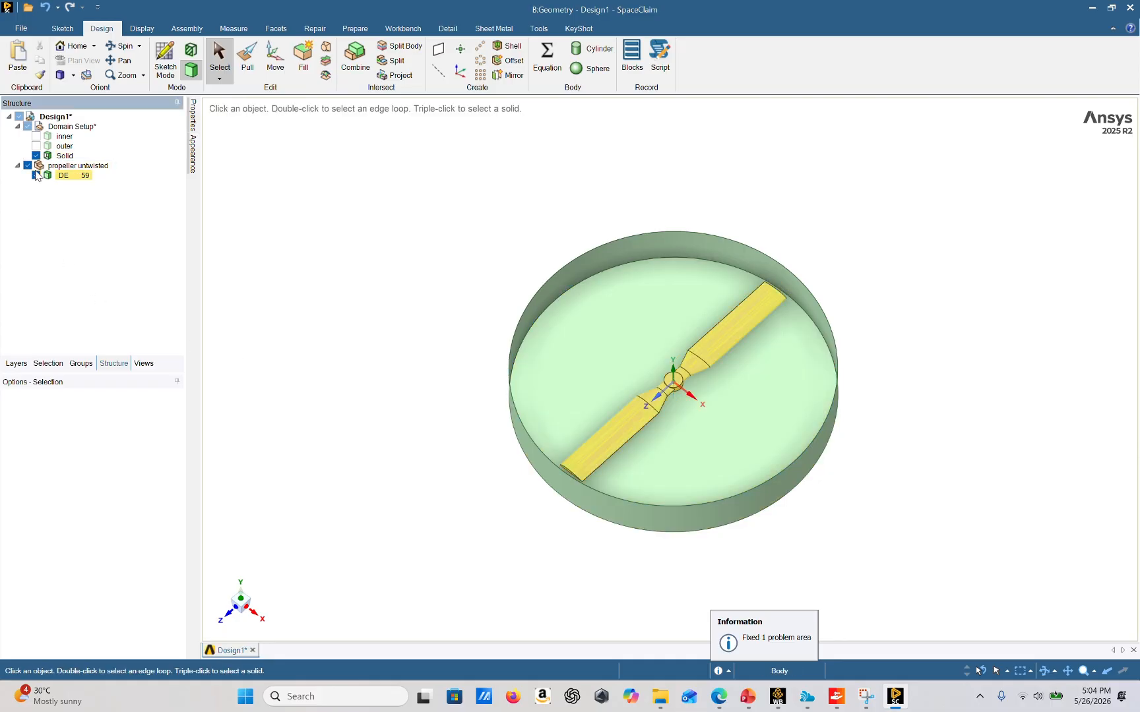
click(36, 156)
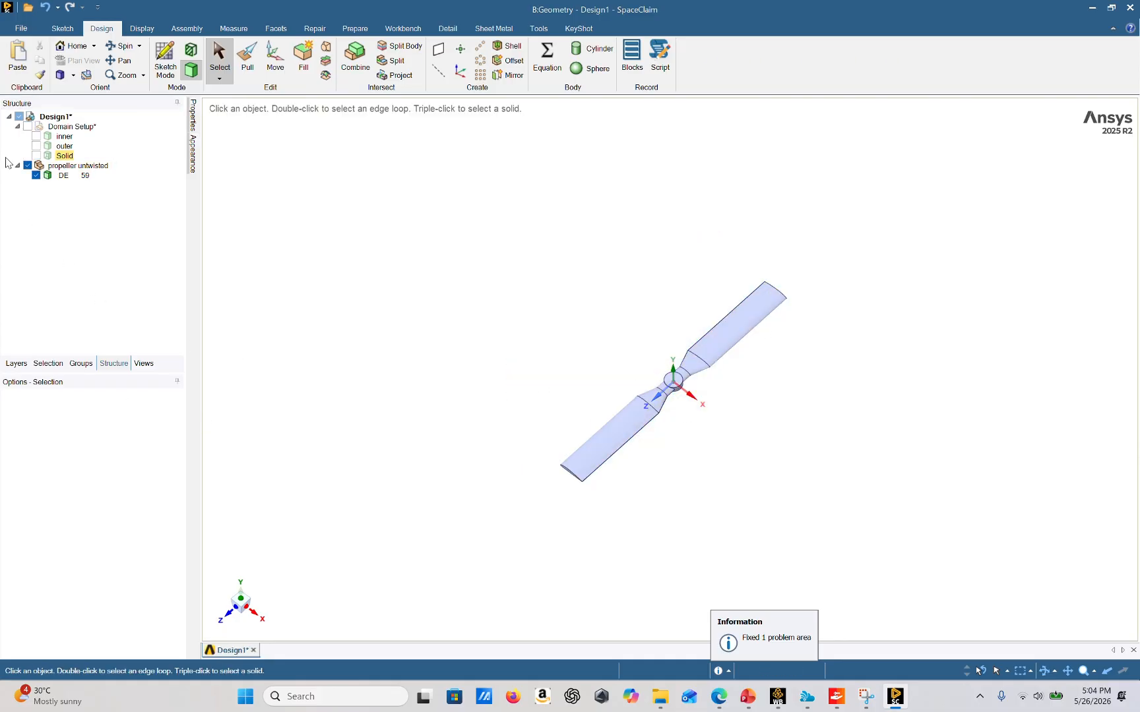
click(36, 156)
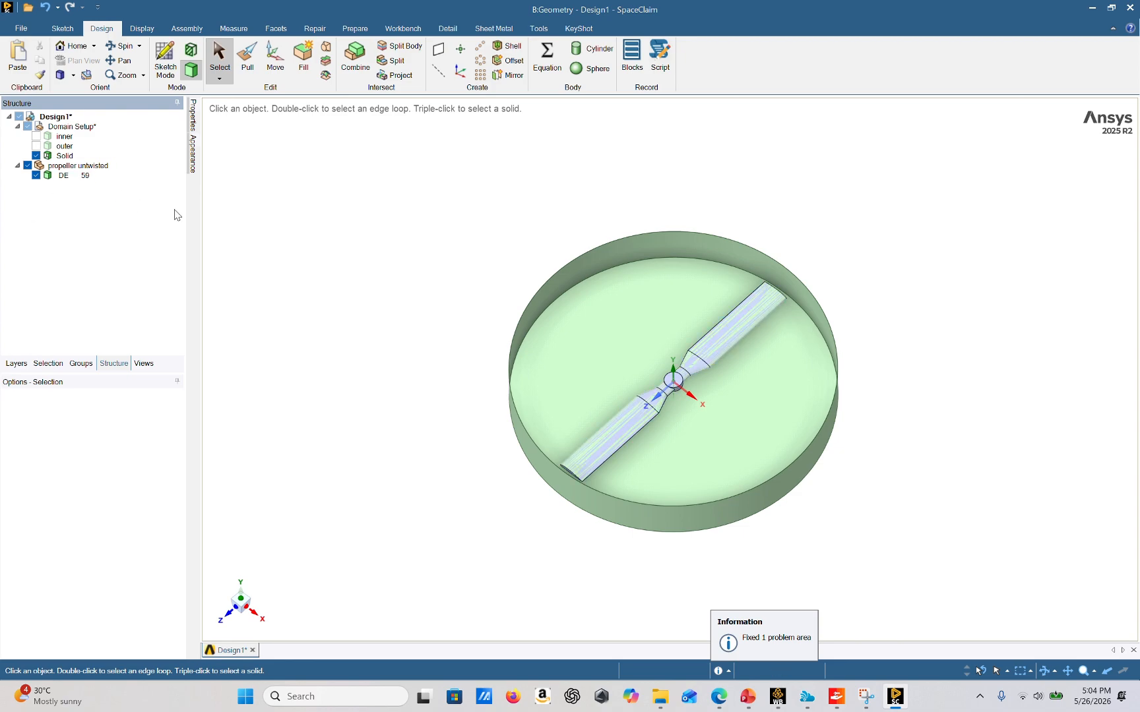
Delete the propeller untwisted component from the structure
right_click(69, 166)
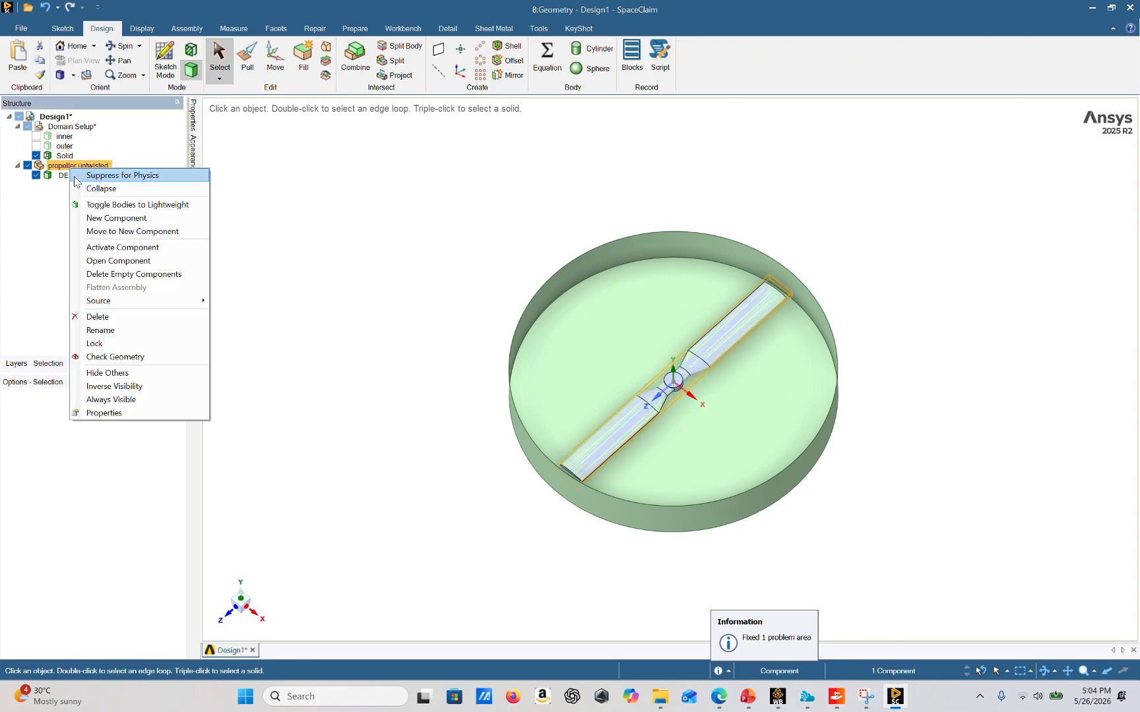
click(117, 317)
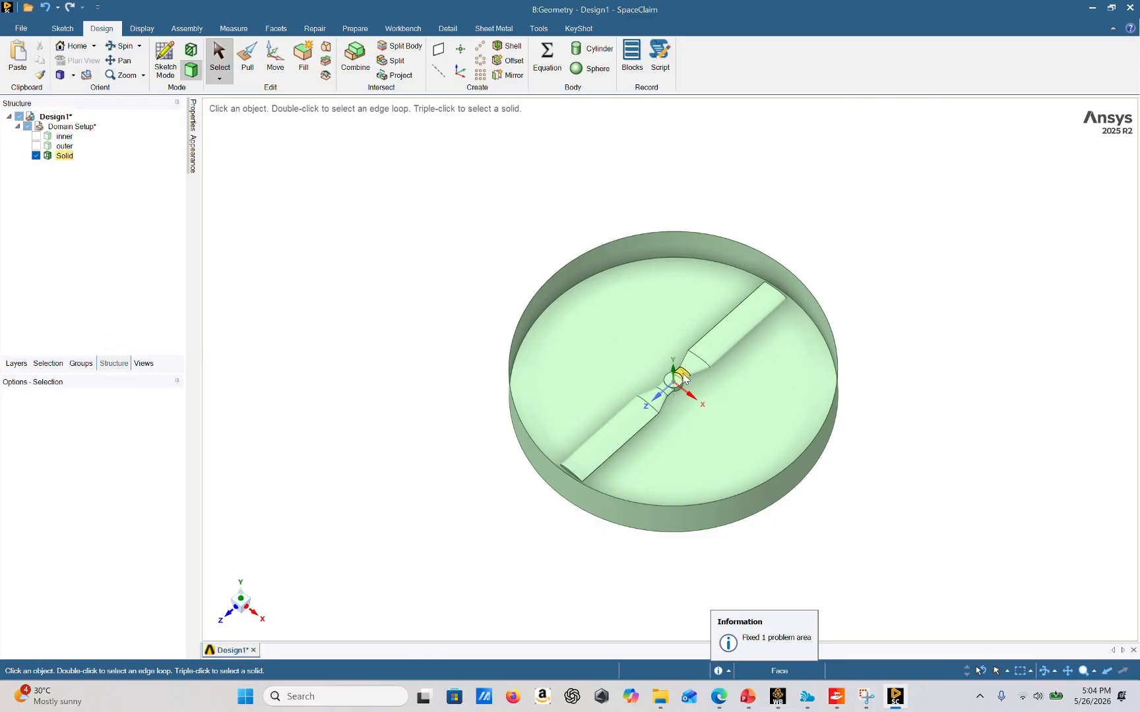
scroll(674, 372, up, 3)
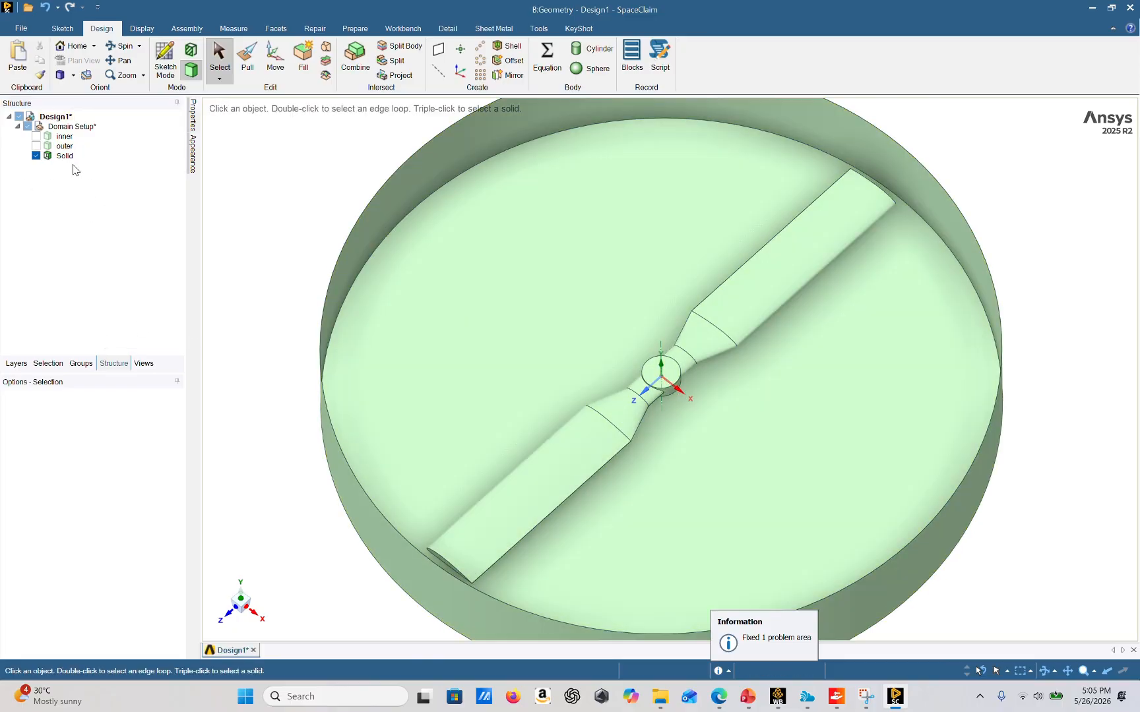
scroll(523, 389, down, 4)
click(562, 432)
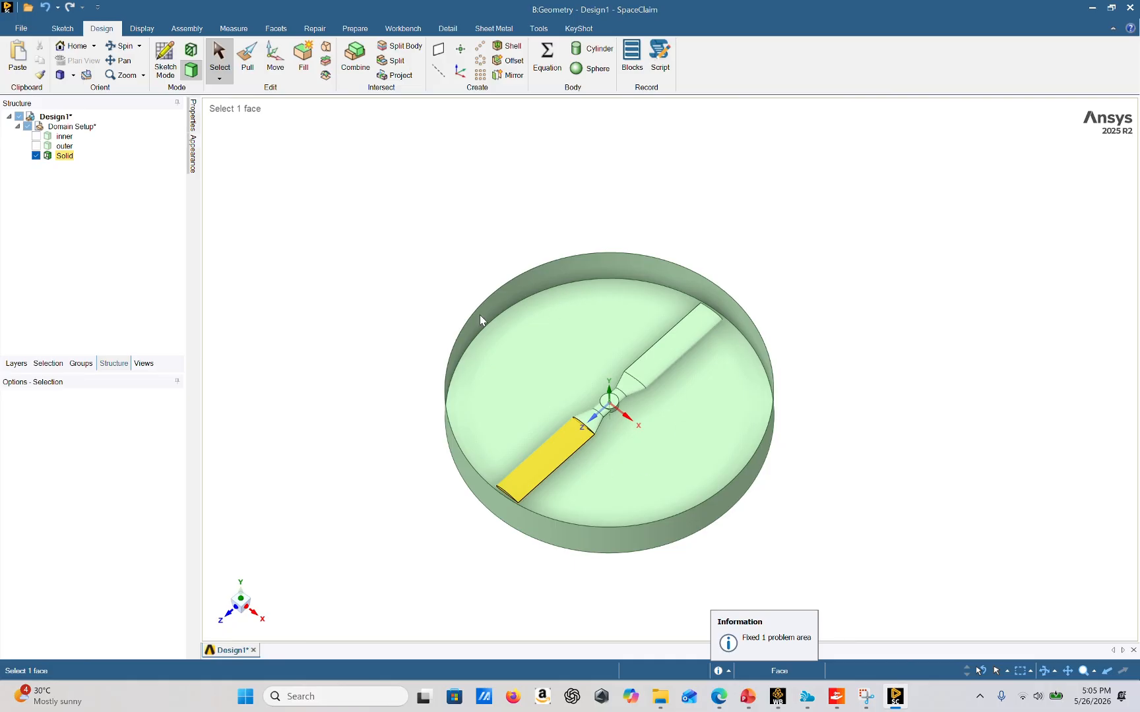
Rename the Solid body to rotate
right_click(64, 156)
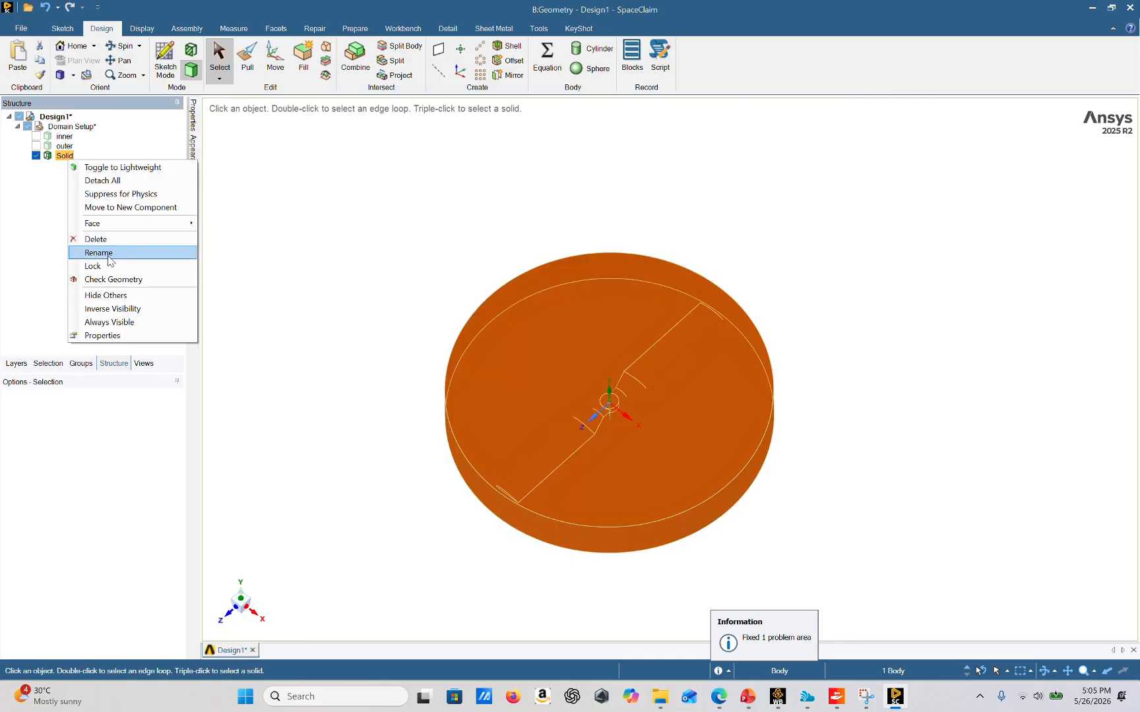
click(98, 253)
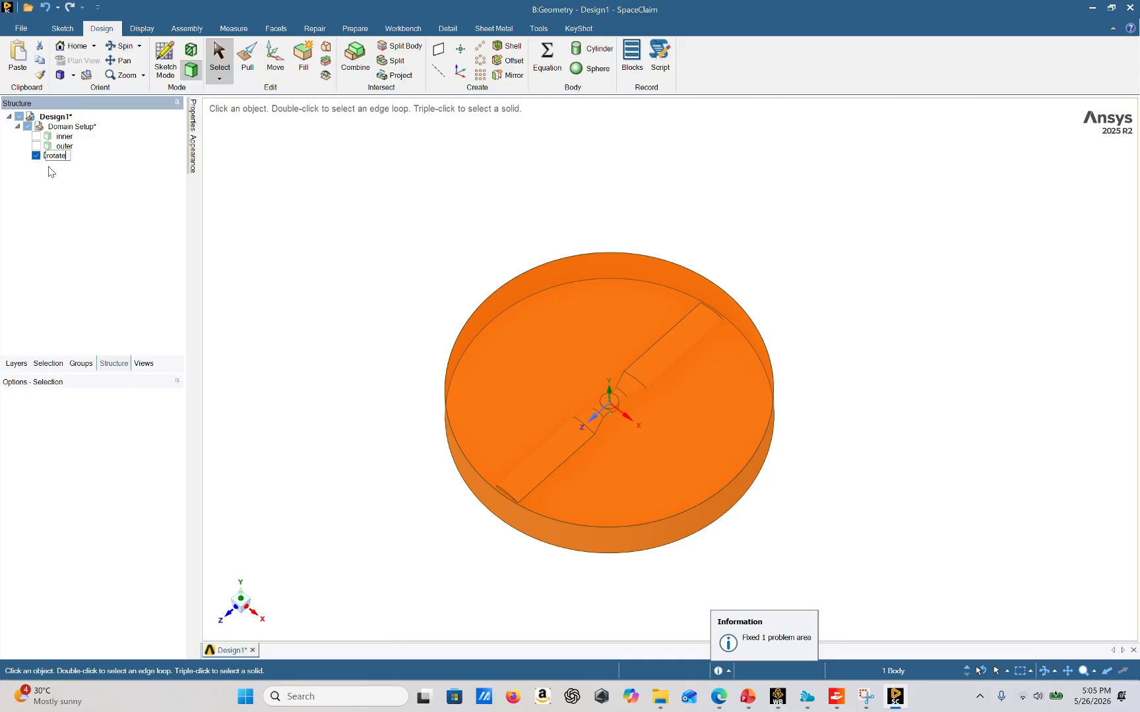
text(rotate)
key(Return)
click(349, 366)
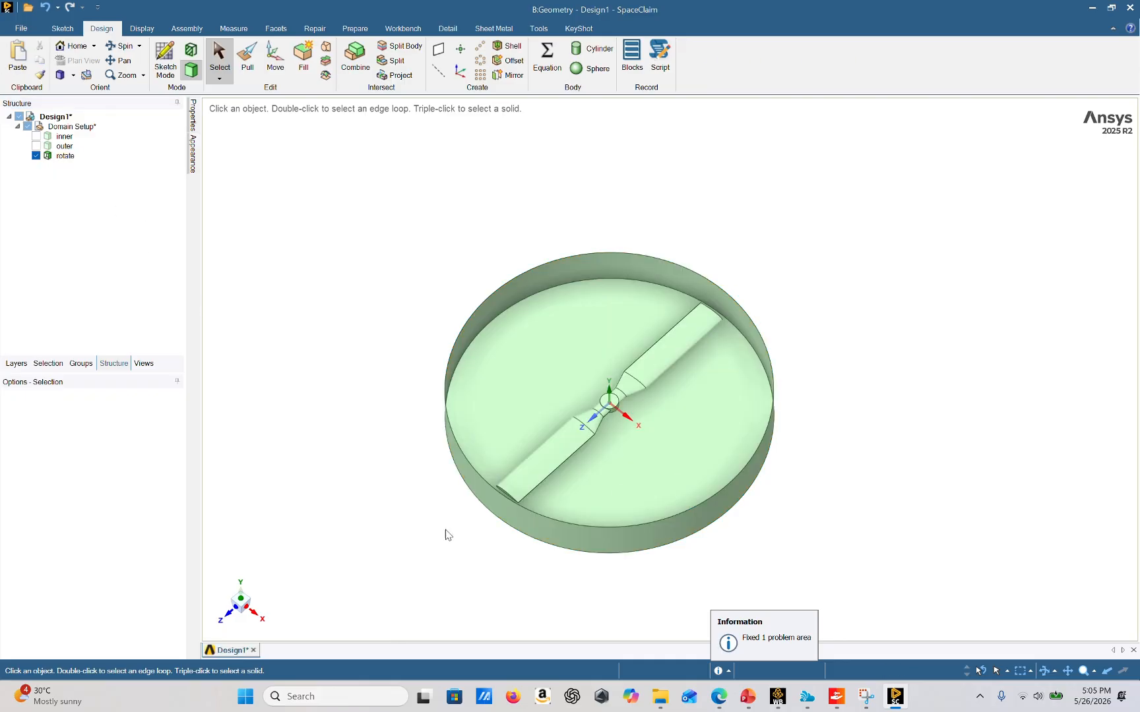
Show all hidden faces of the rotate body again
click(615, 404)
middle_drag(615, 405, 679, 428)
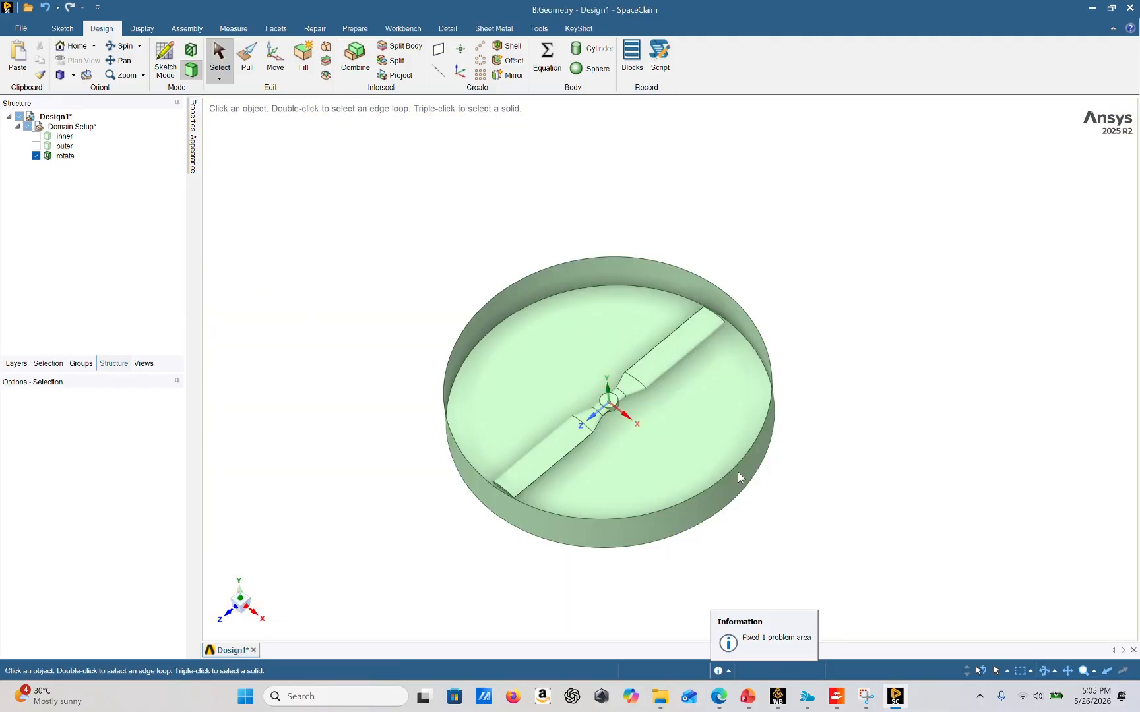
right_click(737, 476)
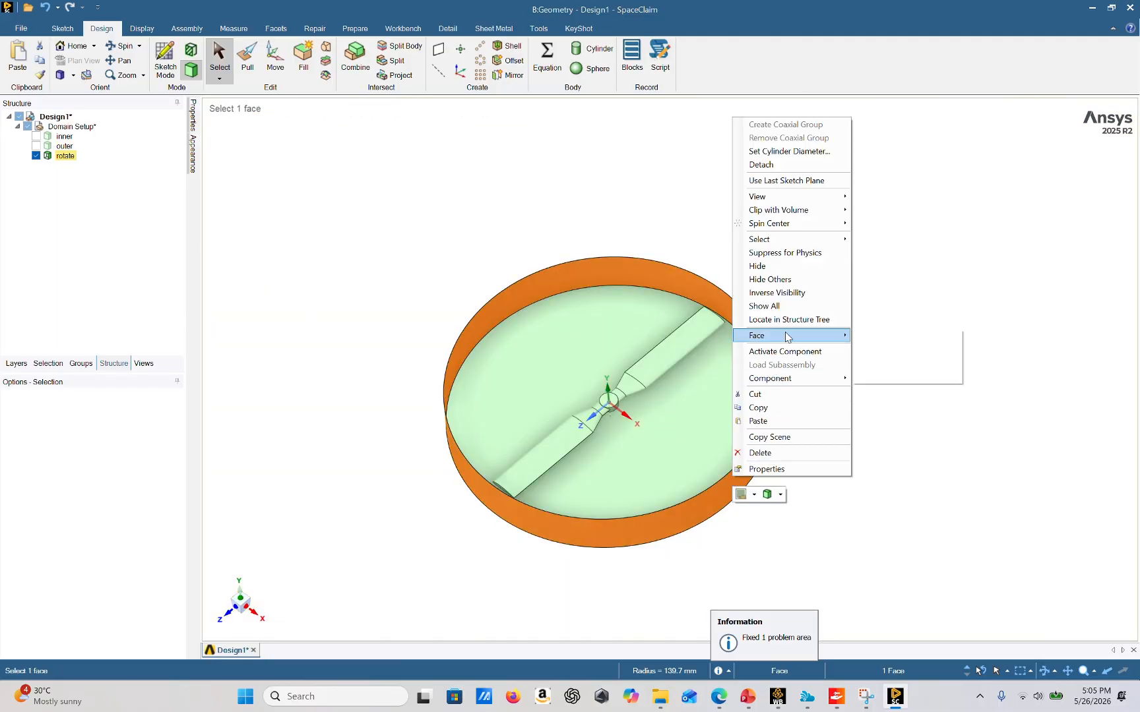
mouse_move(784, 336)
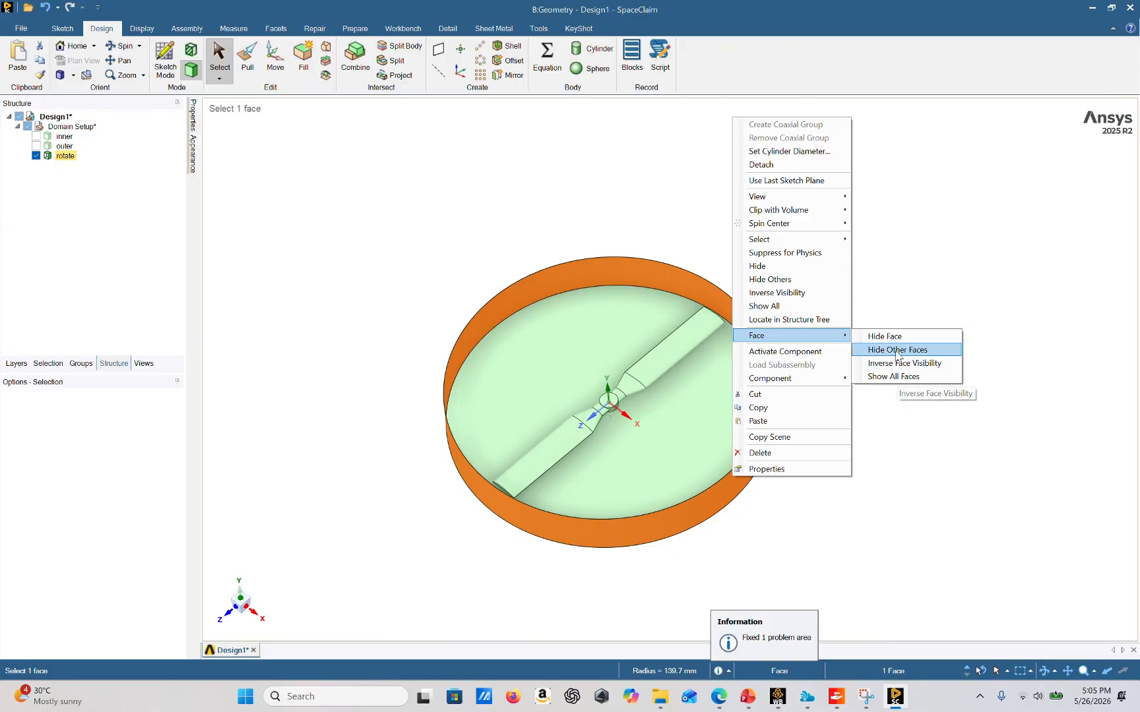
click(897, 377)
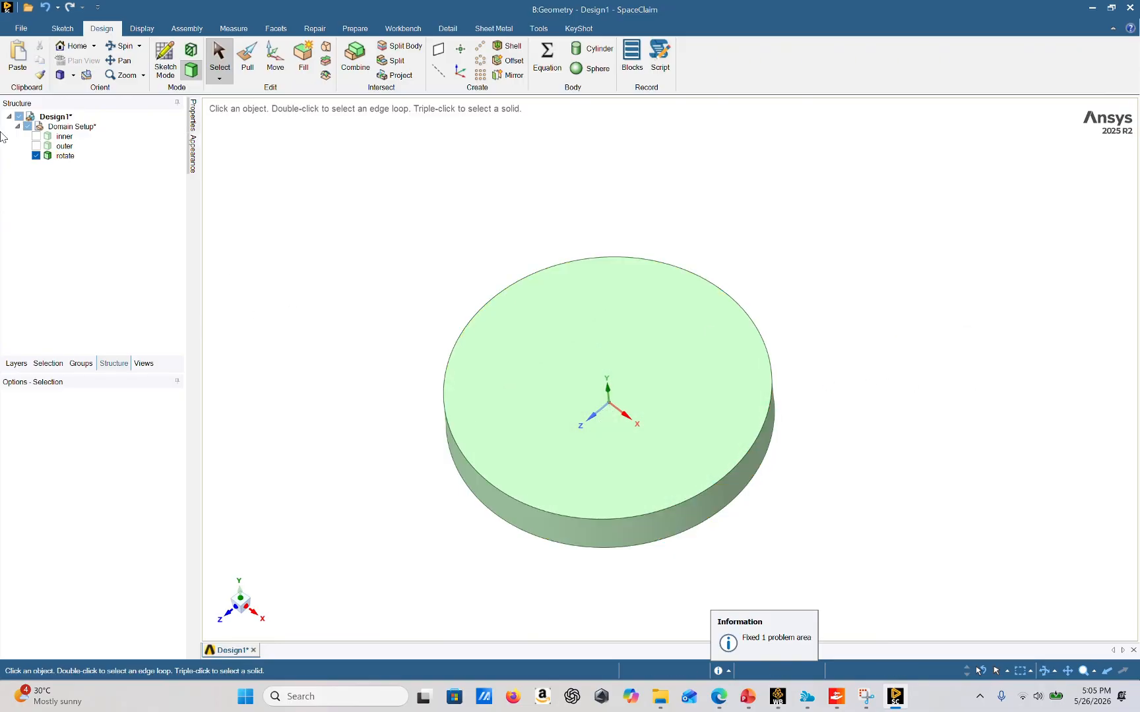
Make the inner body visible again and orbit to view the whole domain cylinder
click(36, 137)
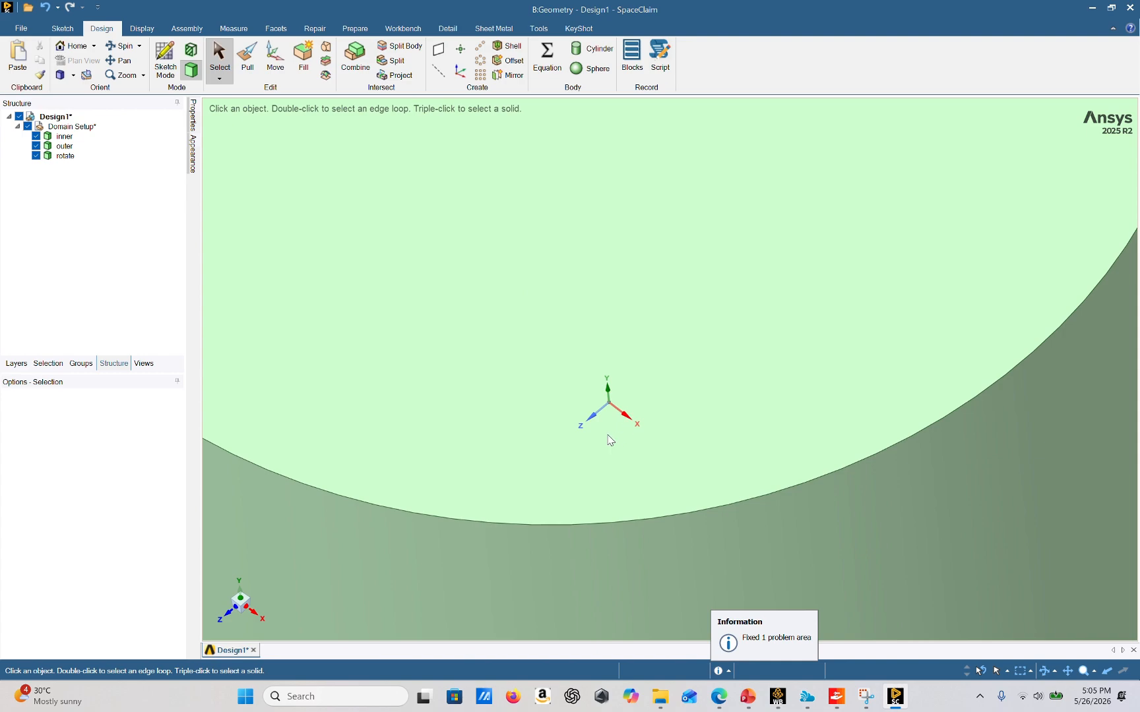
scroll(644, 426, down, 5)
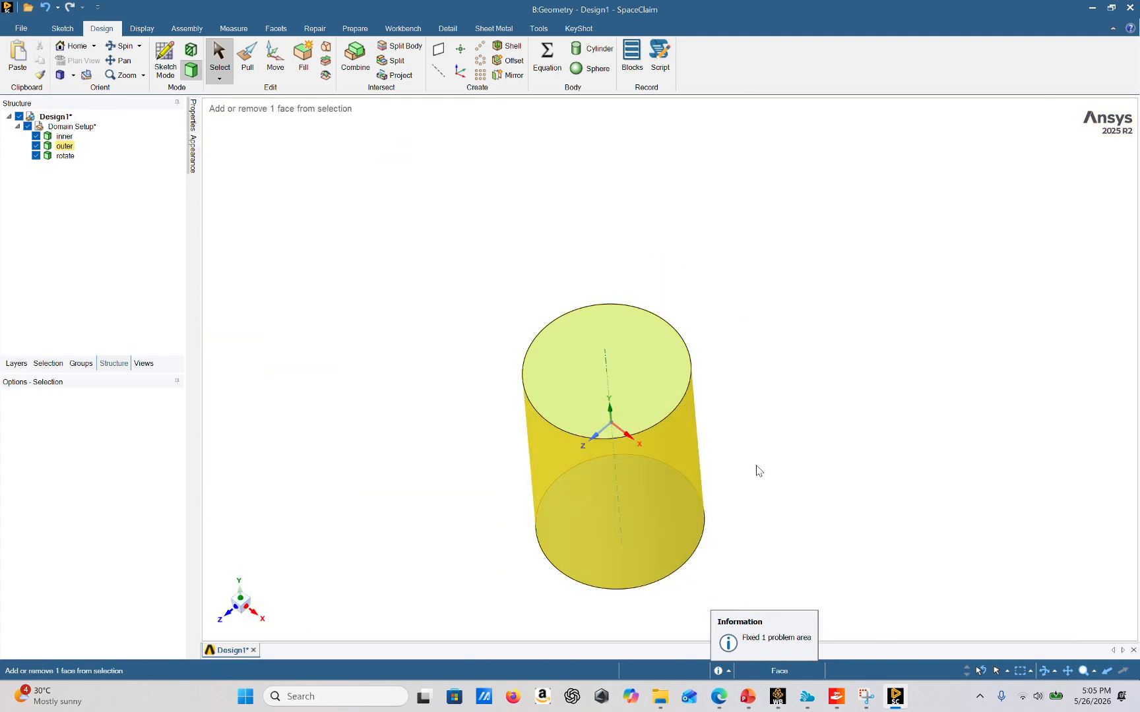
mouse_move(758, 468)
middle_down()
mouse_move(748, 379)
mouse_move(641, 326)
mouse_move(756, 345)
middle_up()
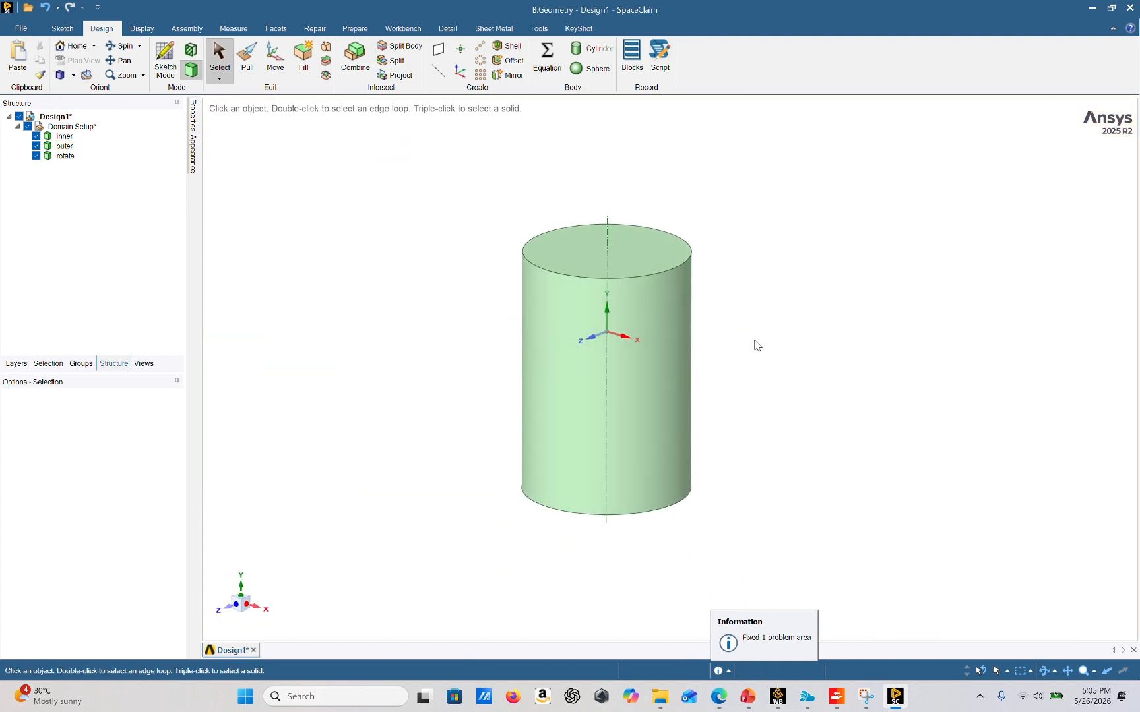
Run the Stitch, Gaps and Split Edges repair checks on the domain bodies
click(315, 29)
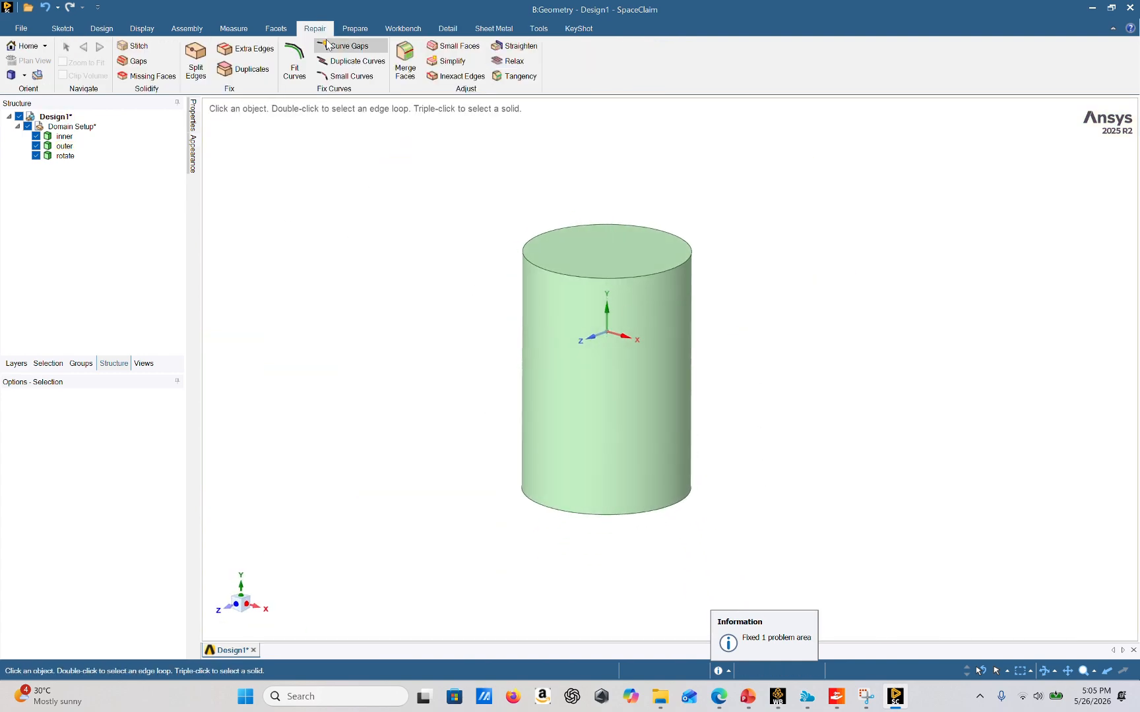
click(135, 46)
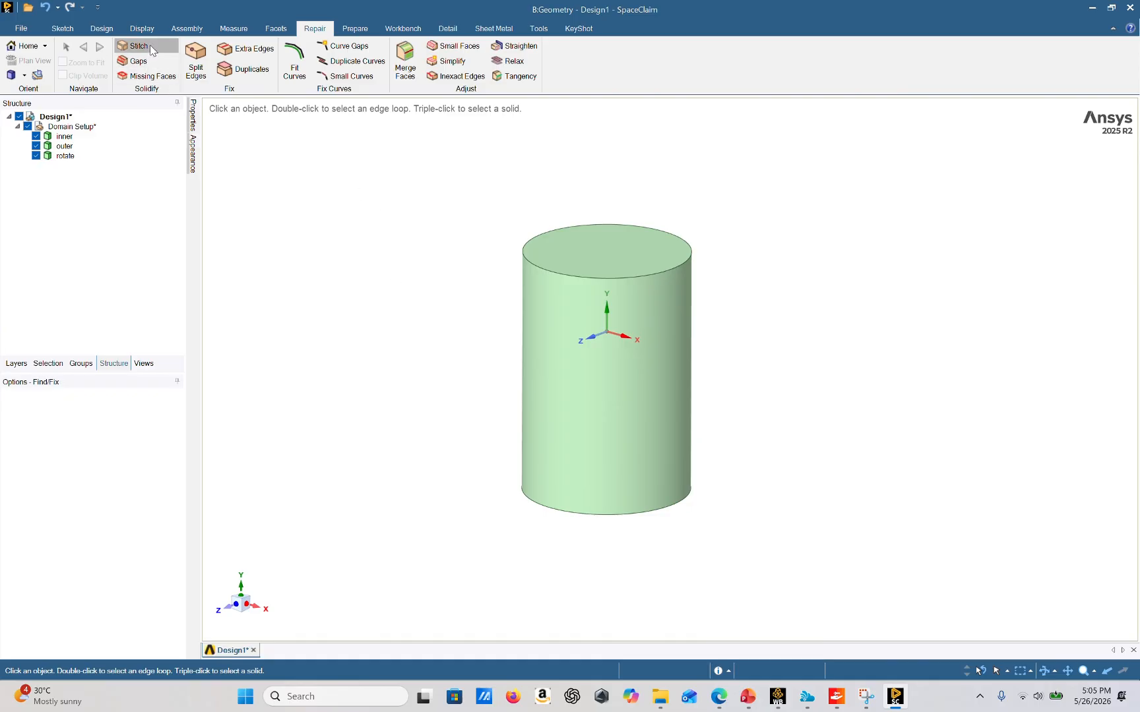
click(151, 62)
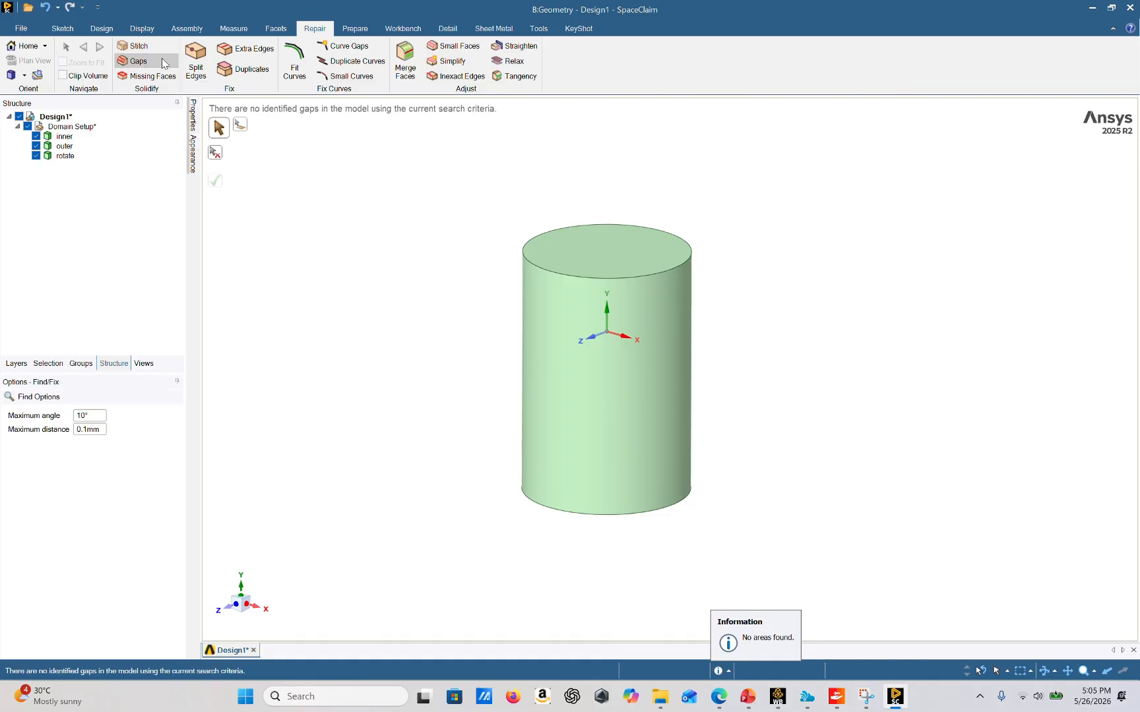
click(197, 60)
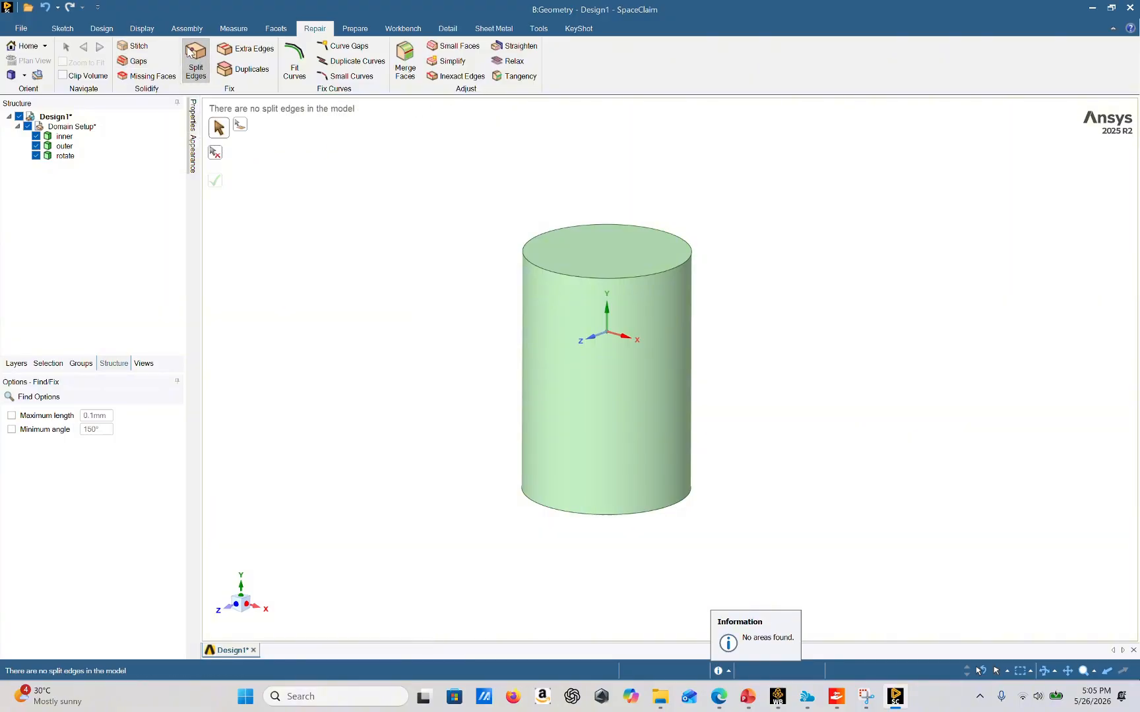
Remove the extra edge using the Extra Edges repair
click(229, 58)
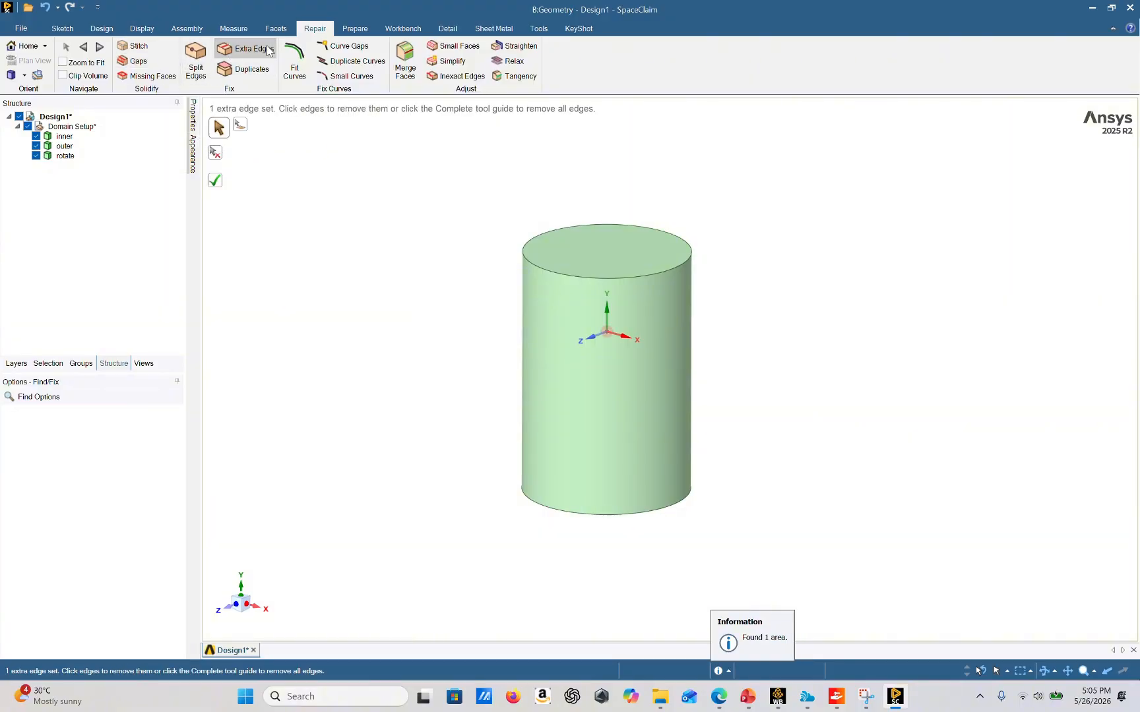
click(220, 176)
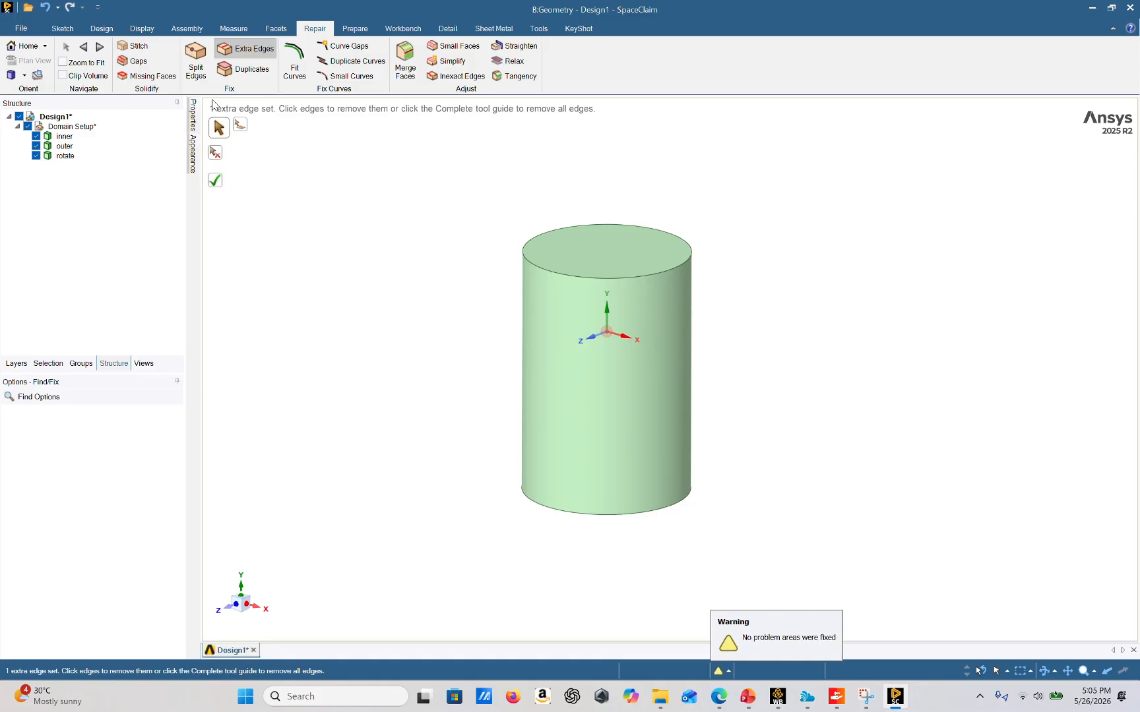
click(215, 180)
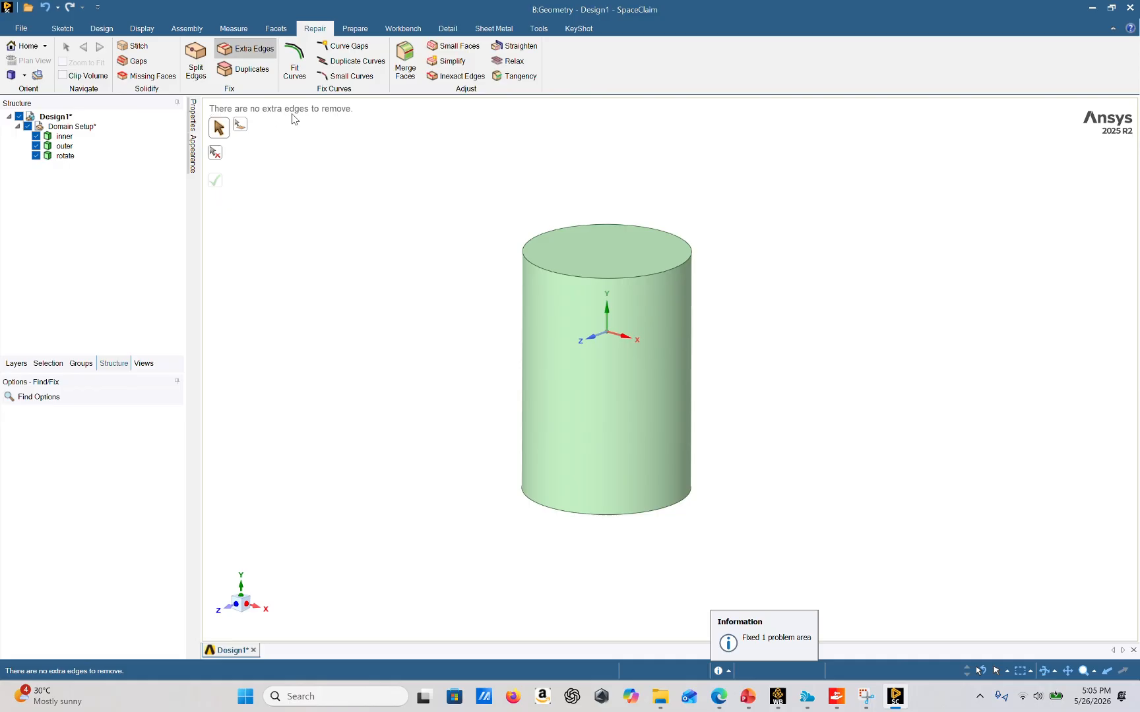
Detect and fix the inexact edges on the domain bodies with the Inexact Edges repair
click(457, 76)
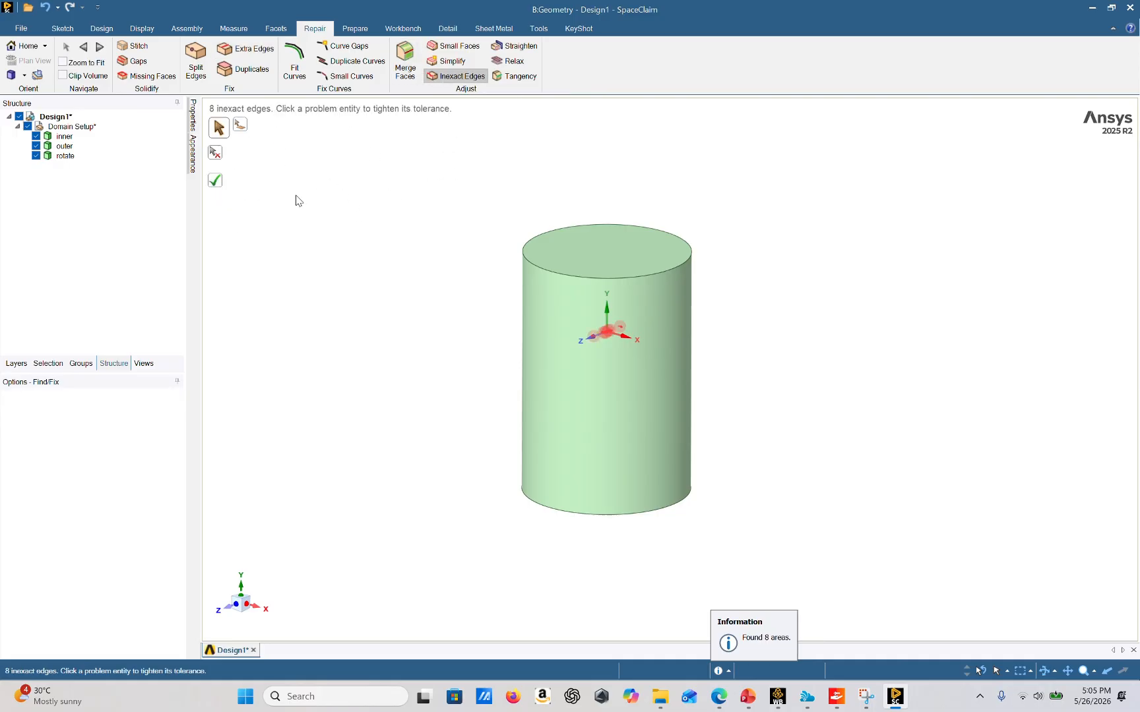
scroll(601, 357, up, 5)
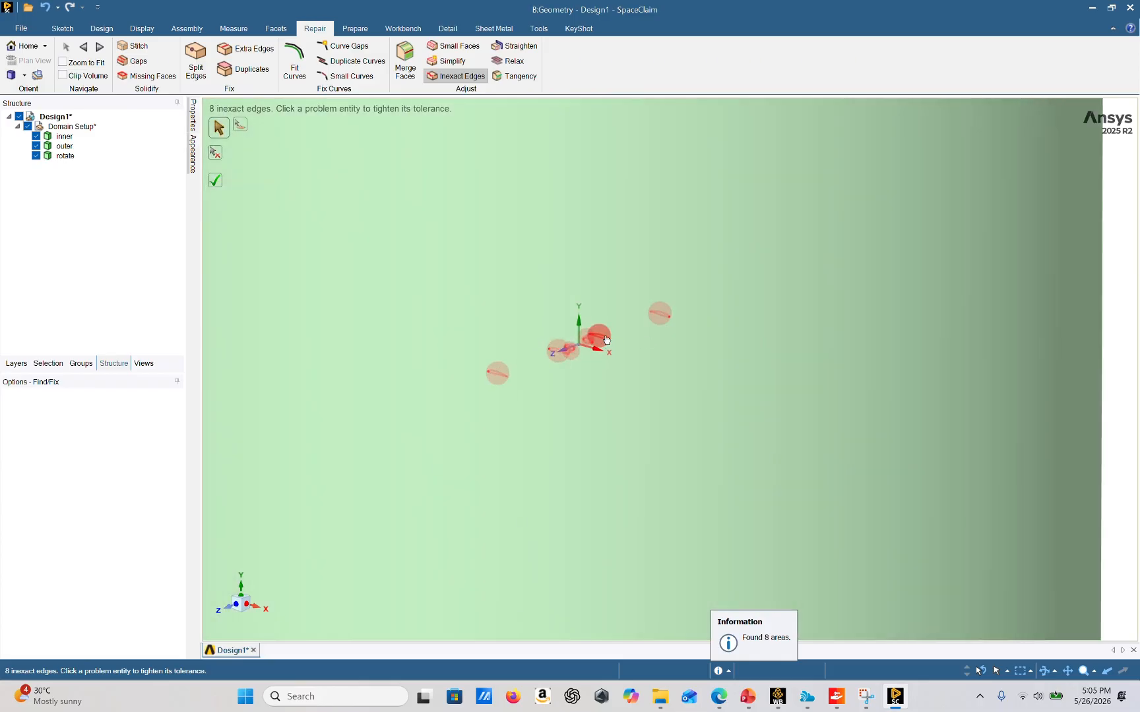
scroll(509, 361, down, 5)
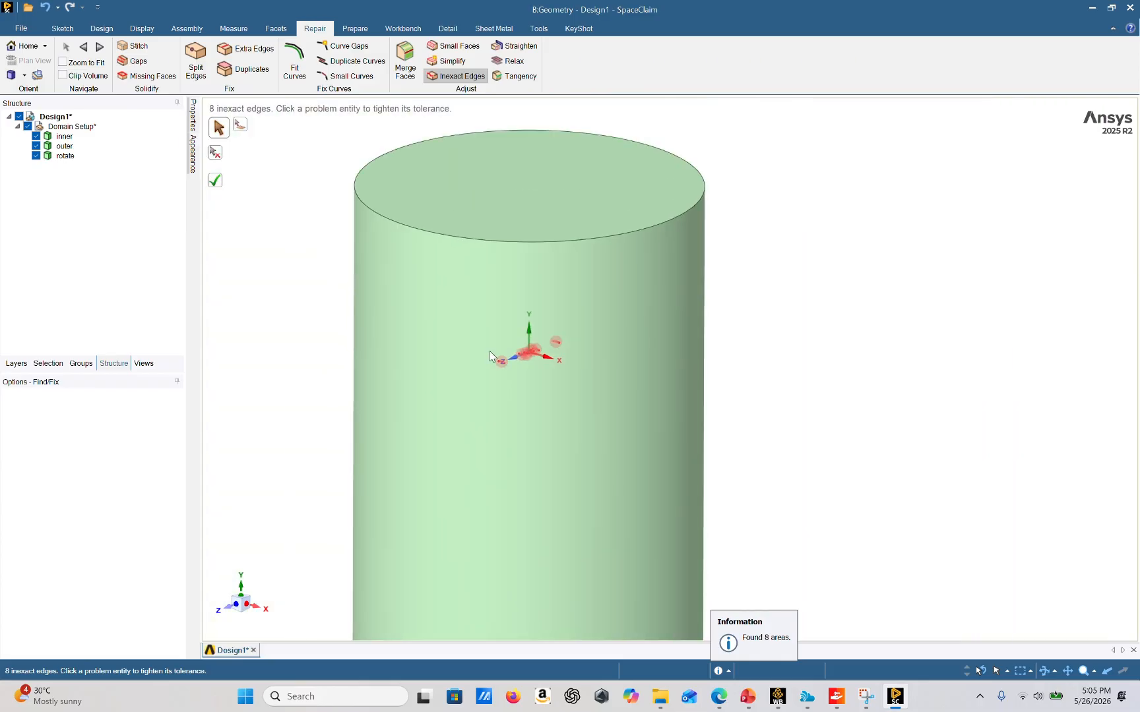
click(215, 180)
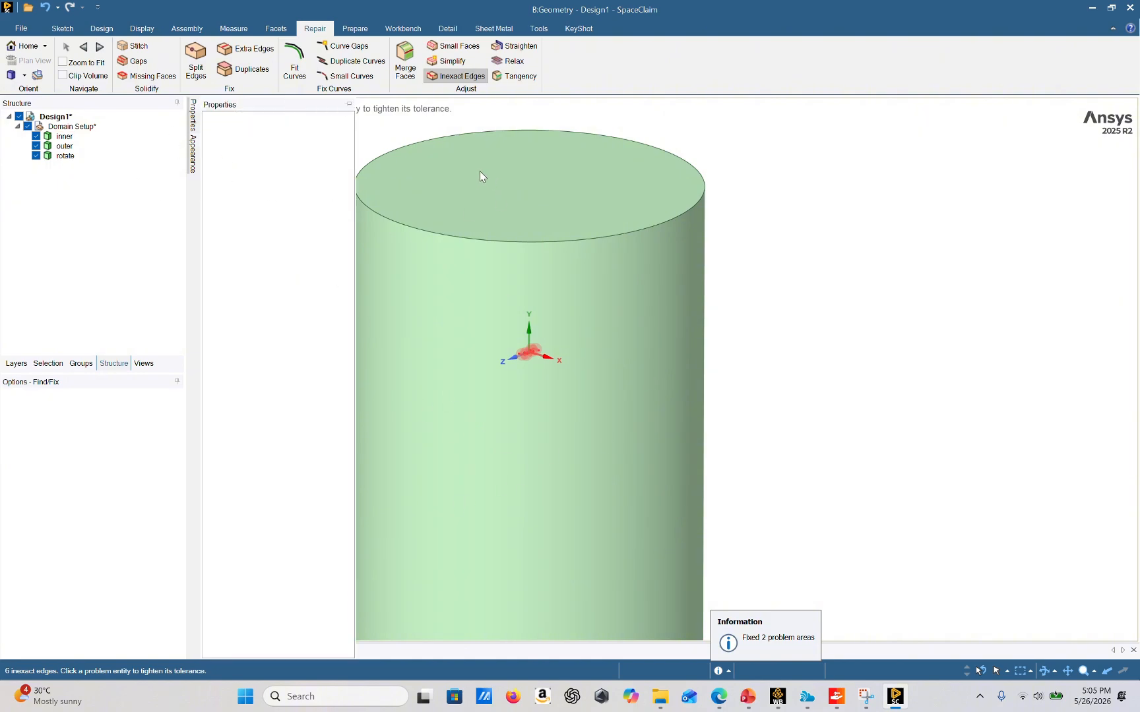
Run the Relax check, then run Check Geometry on the Domain Setup component
click(514, 61)
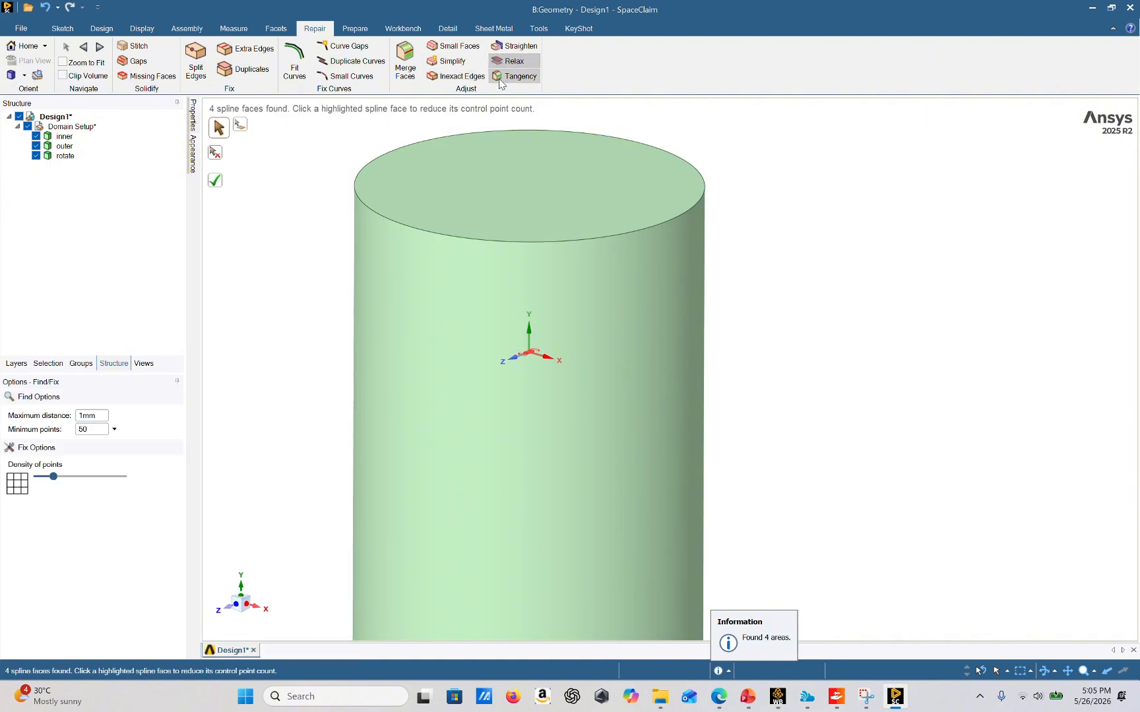
right_click(66, 153)
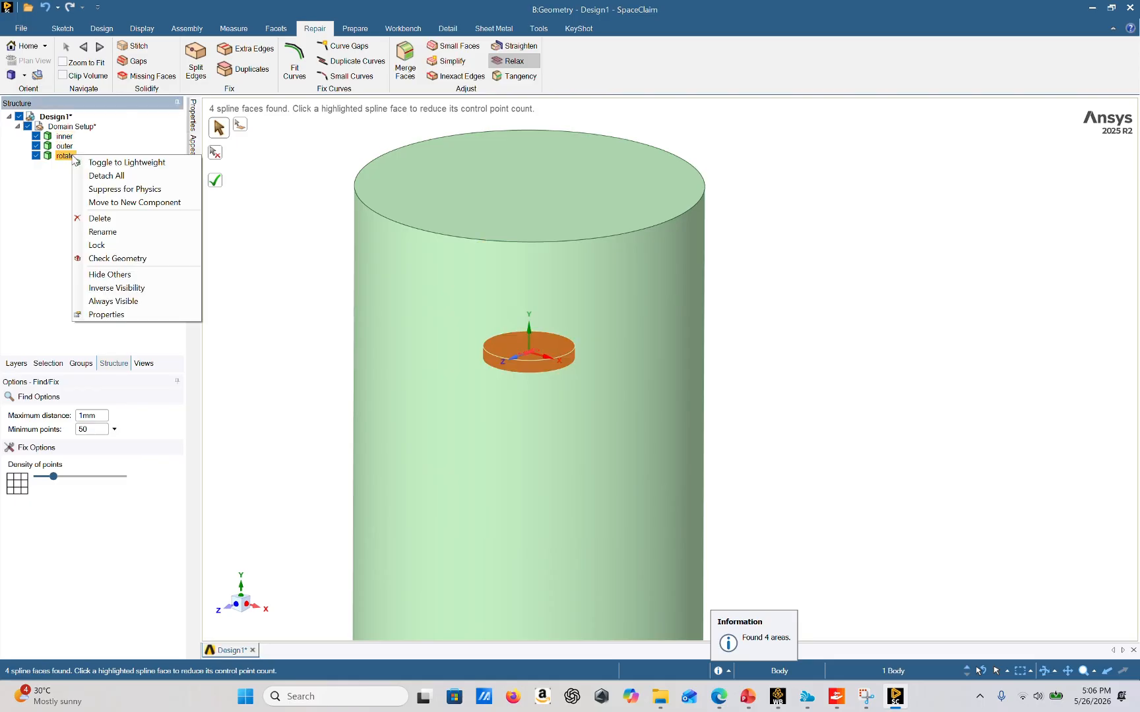
right_click(84, 132)
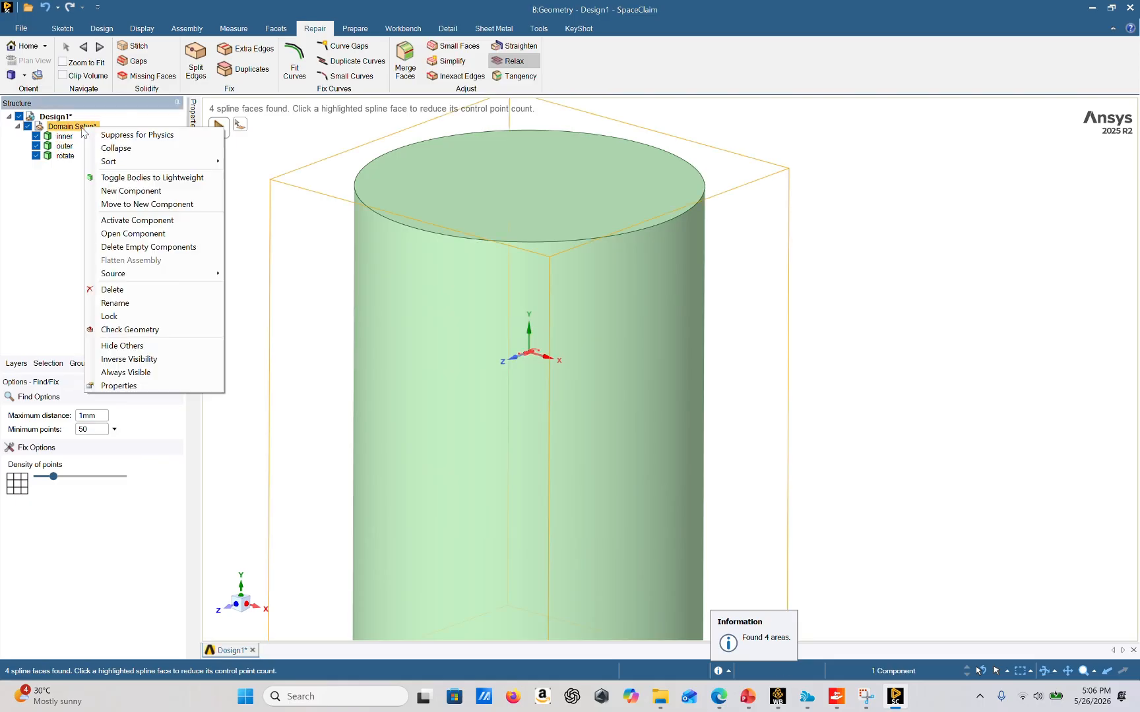
click(140, 330)
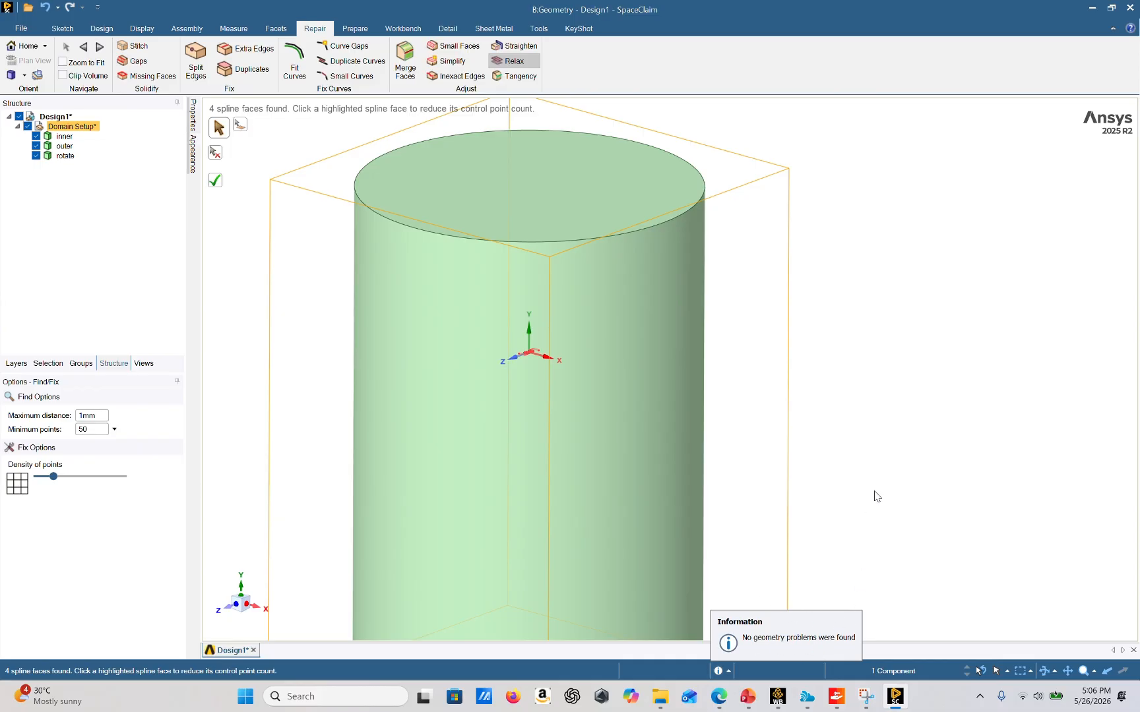
scroll(771, 499, down, 3)
scroll(792, 423, up, 5)
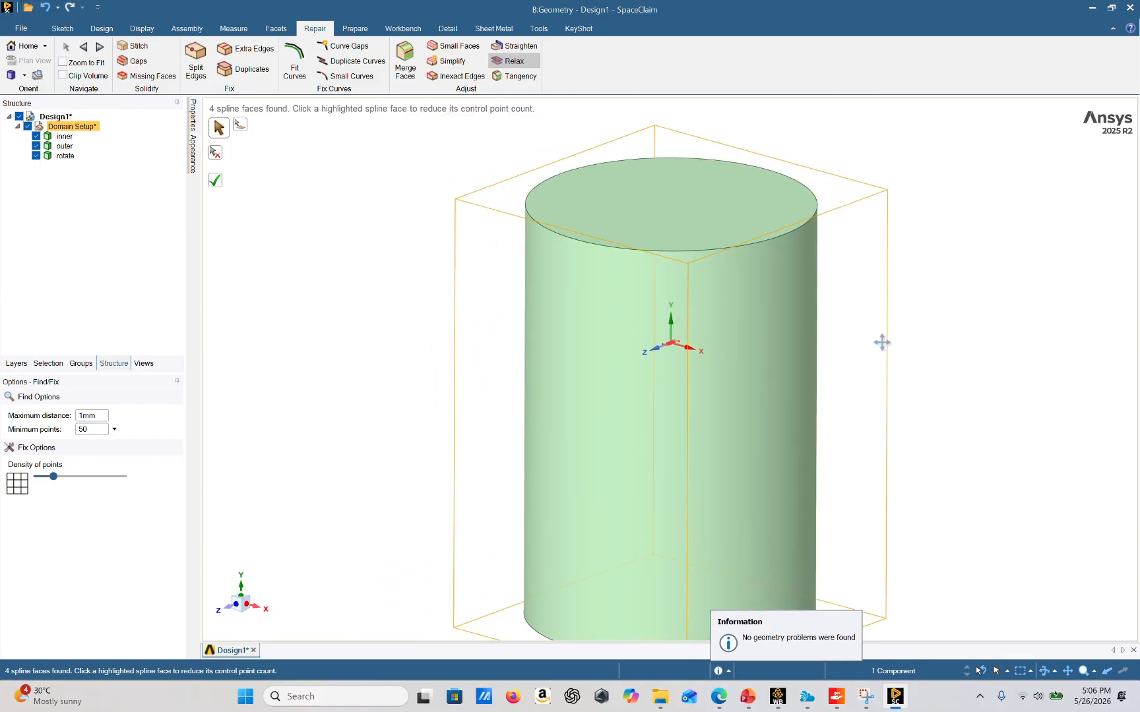
click(117, 30)
click(156, 30)
click(185, 29)
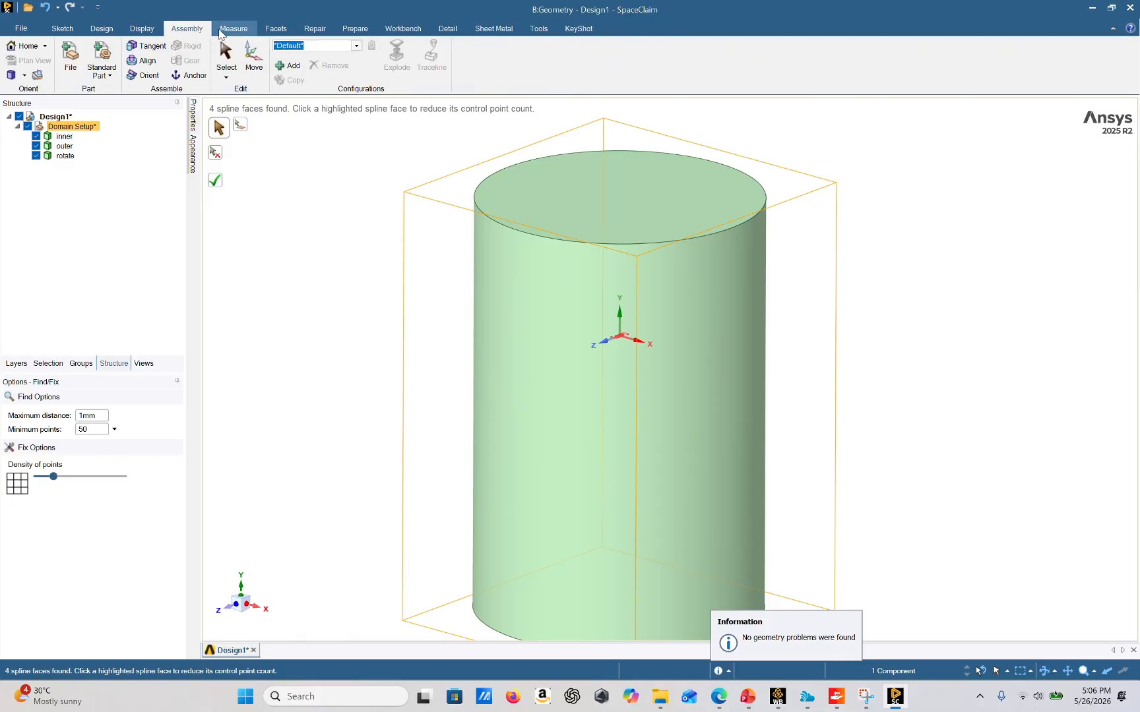
click(101, 30)
click(219, 58)
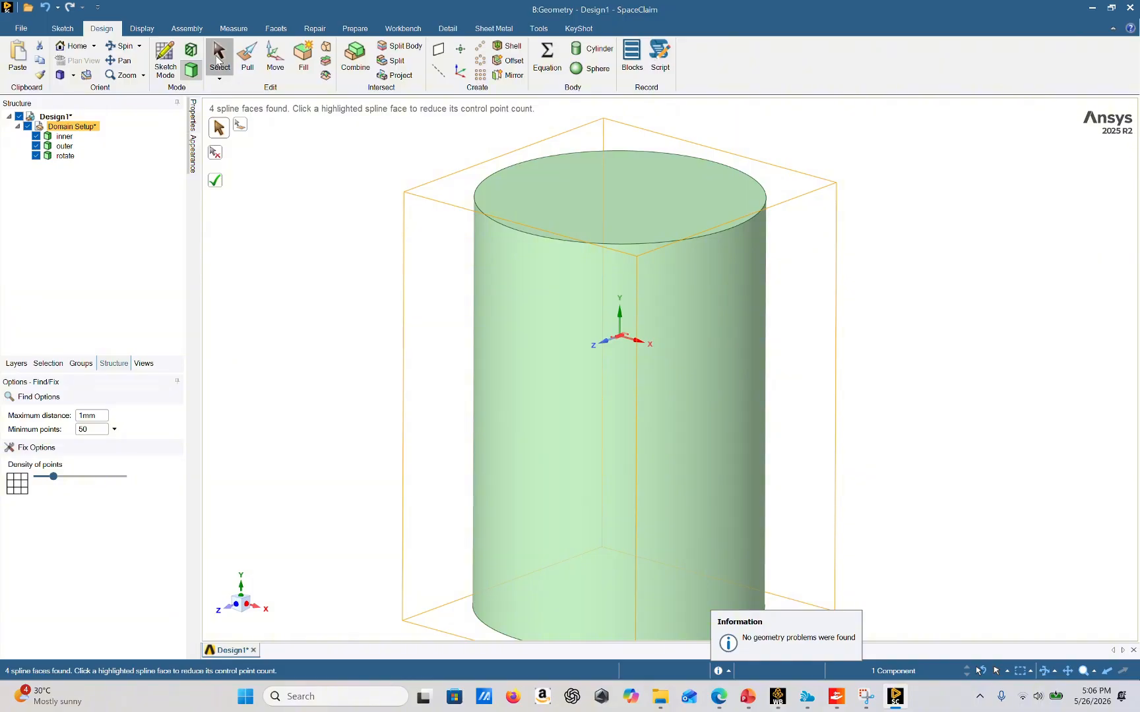
Select the inner body and create a named selection called inner
click(81, 364)
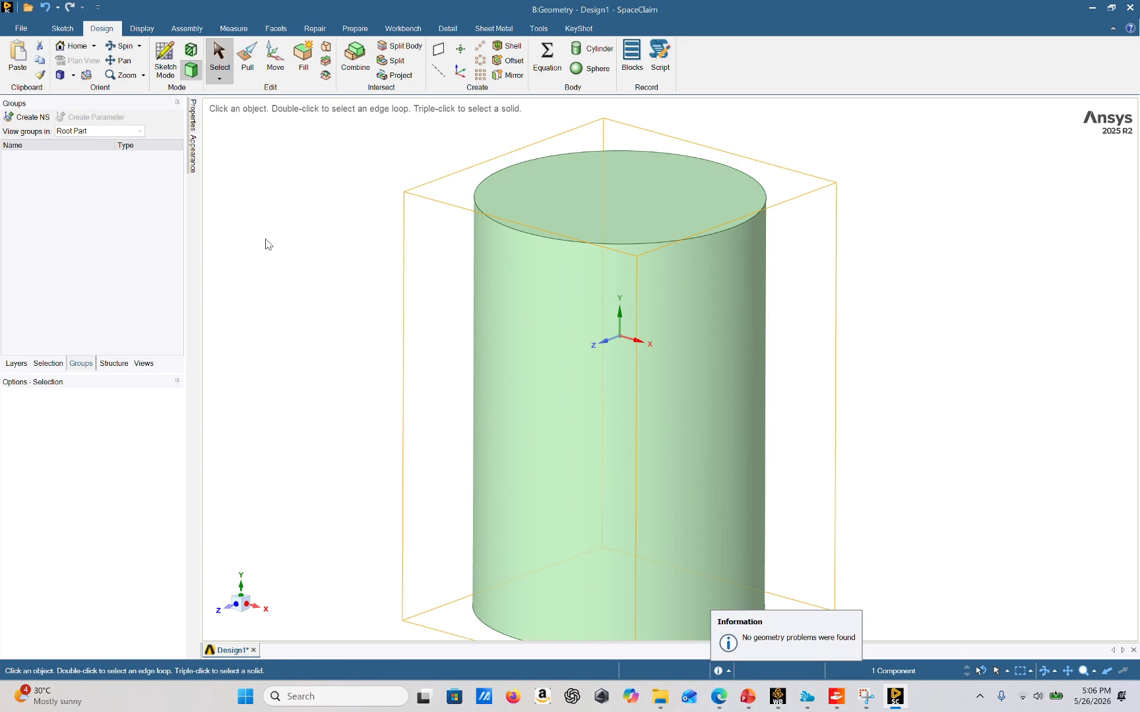
click(113, 363)
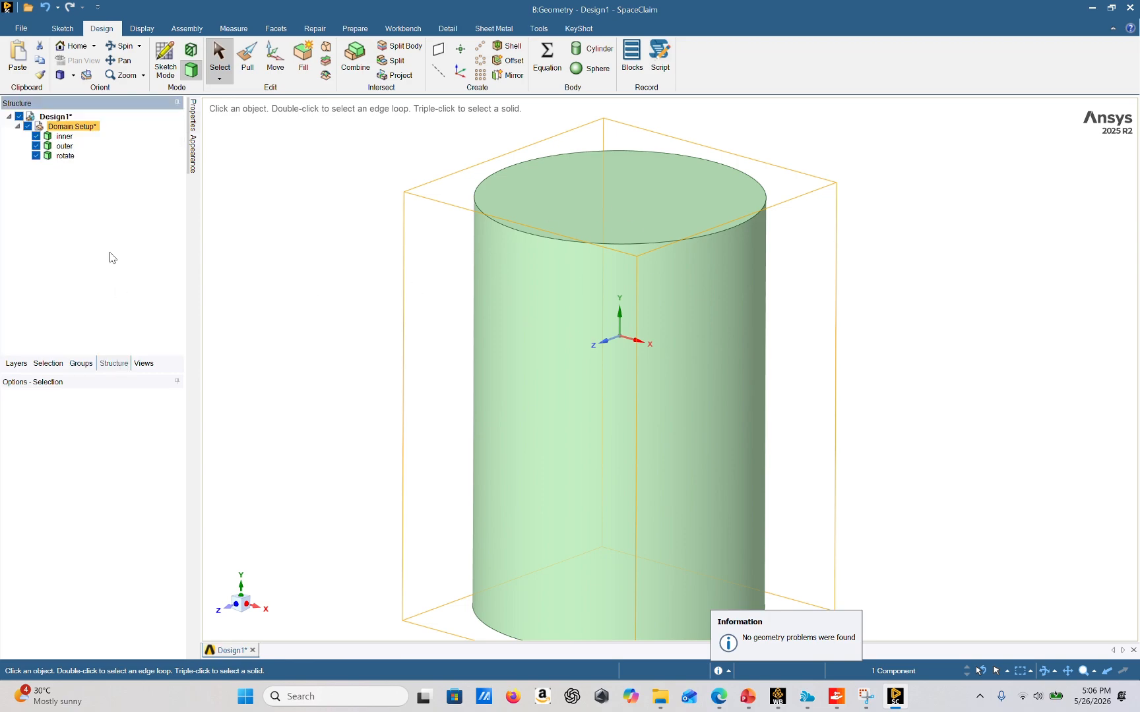
click(64, 136)
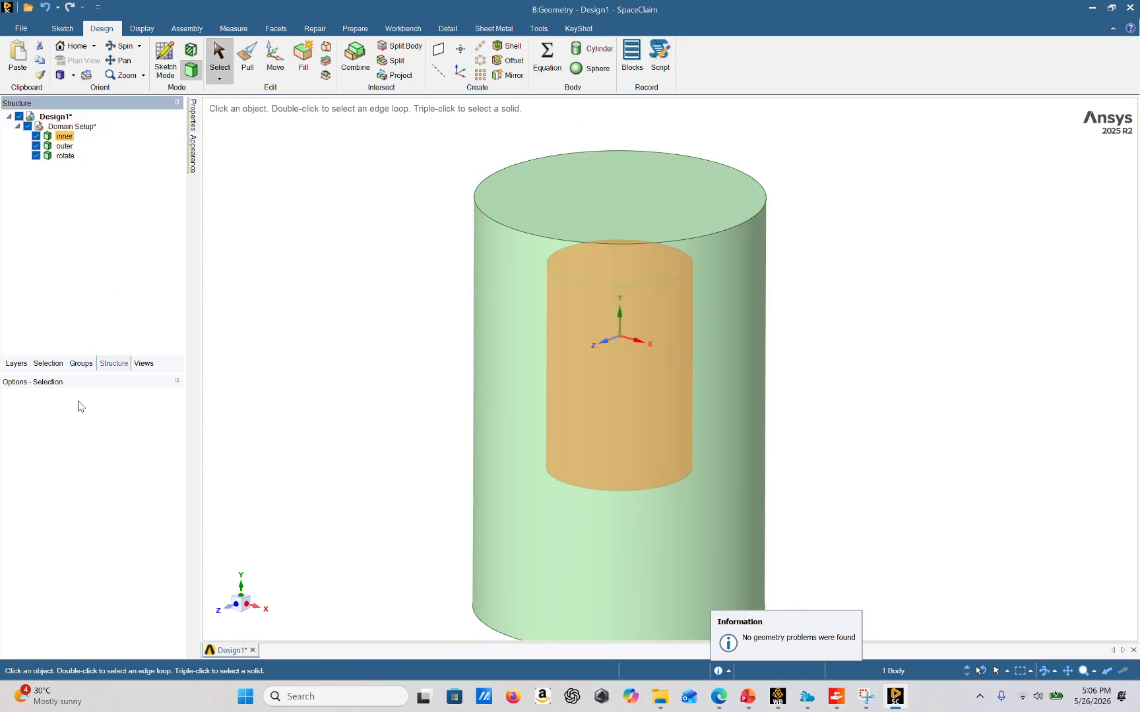
click(81, 363)
click(28, 117)
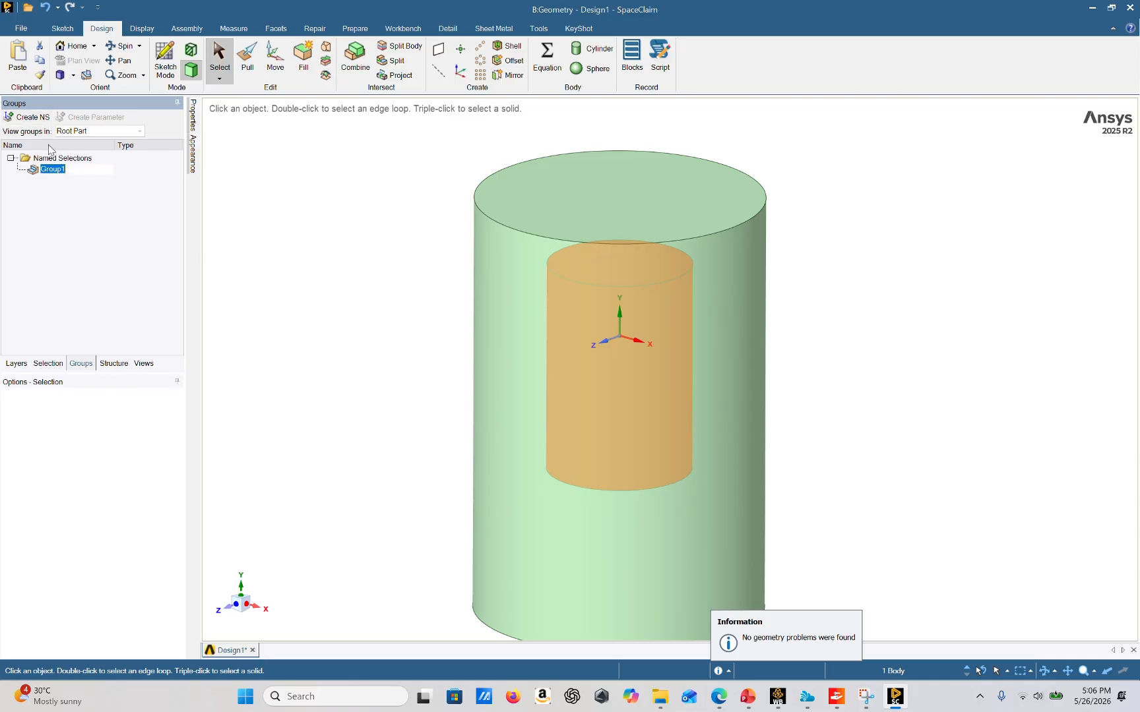
key(BackSpace)
click(252, 285)
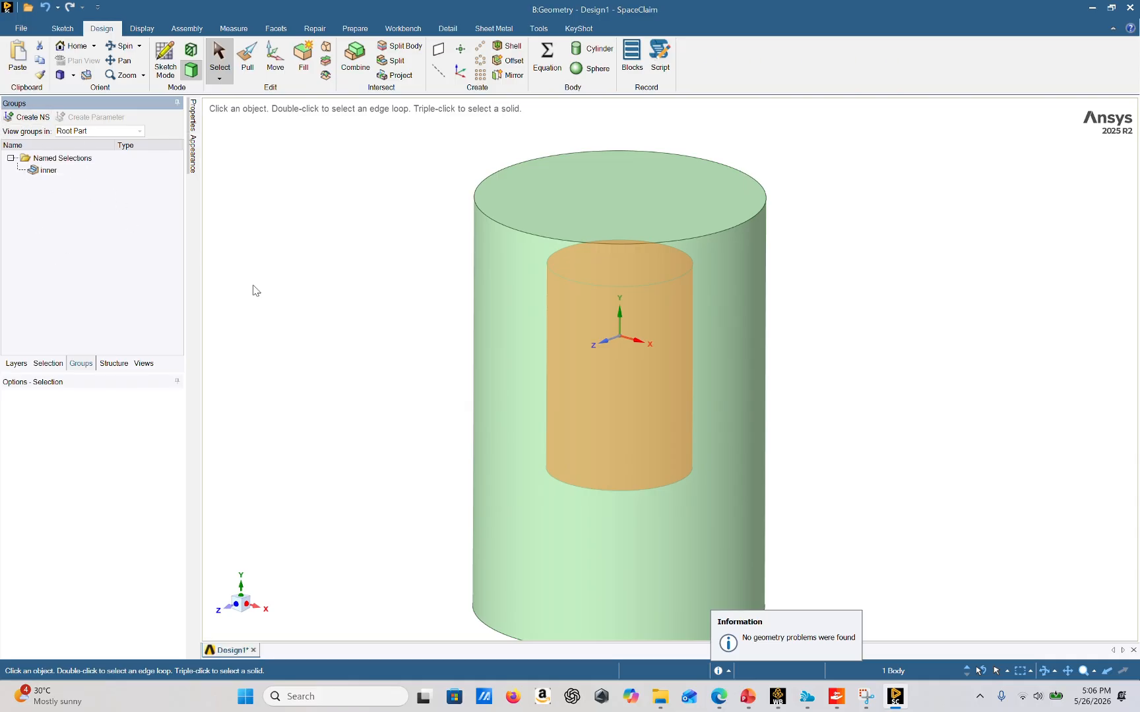
Select the outer body and create a named selection called outer
click(114, 363)
click(61, 147)
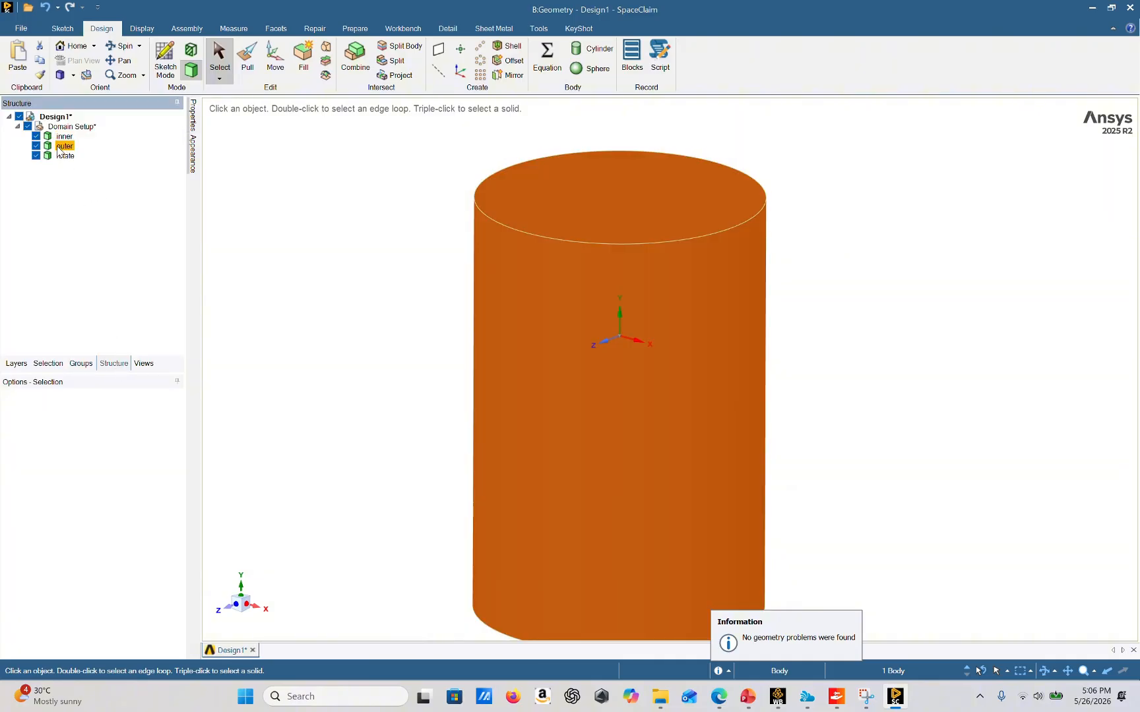
click(81, 363)
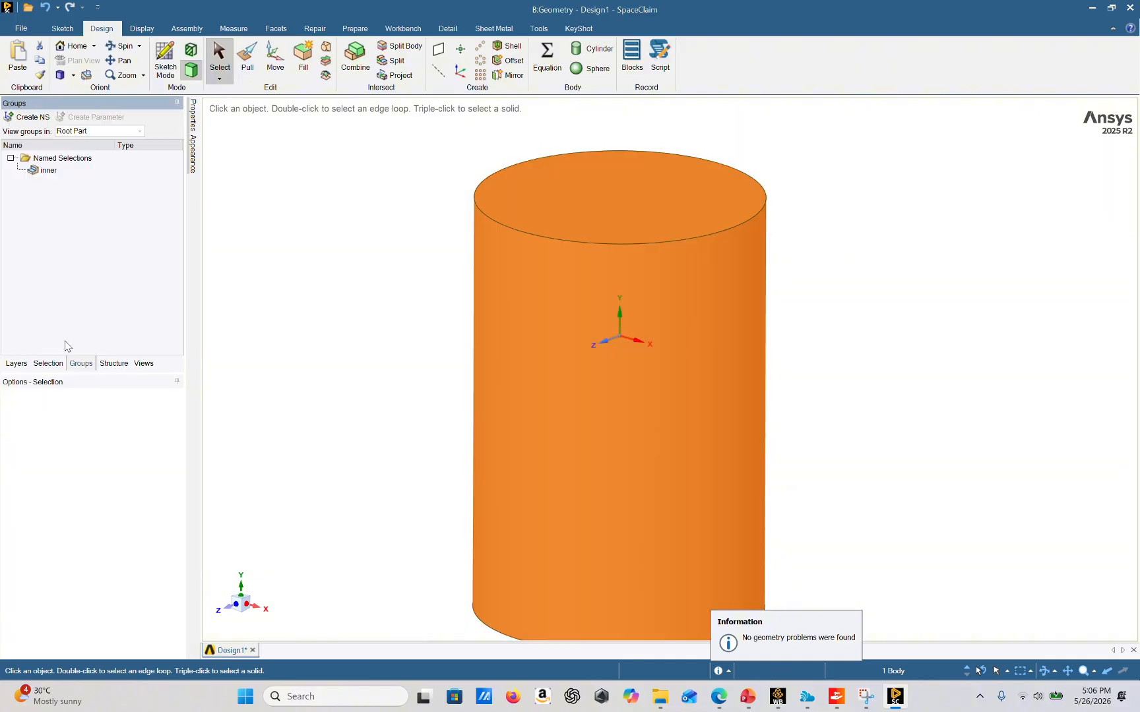
click(19, 117)
key(Return)
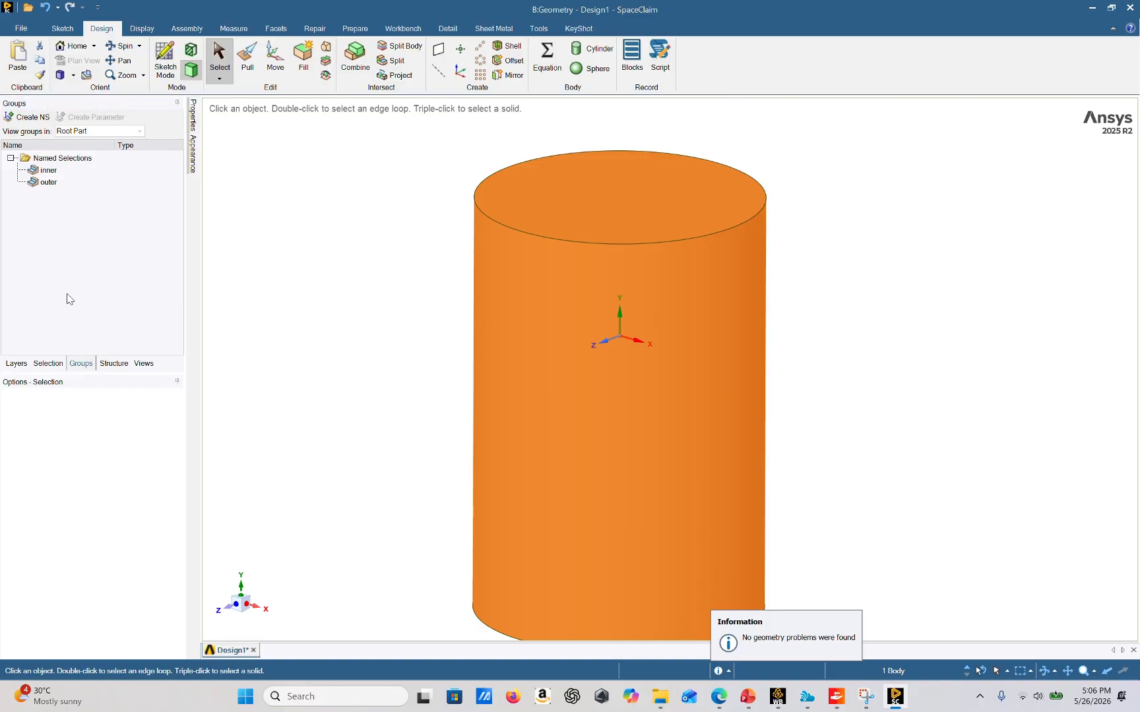
Select the rotate body and create a named selection called rotate
click(104, 363)
click(66, 156)
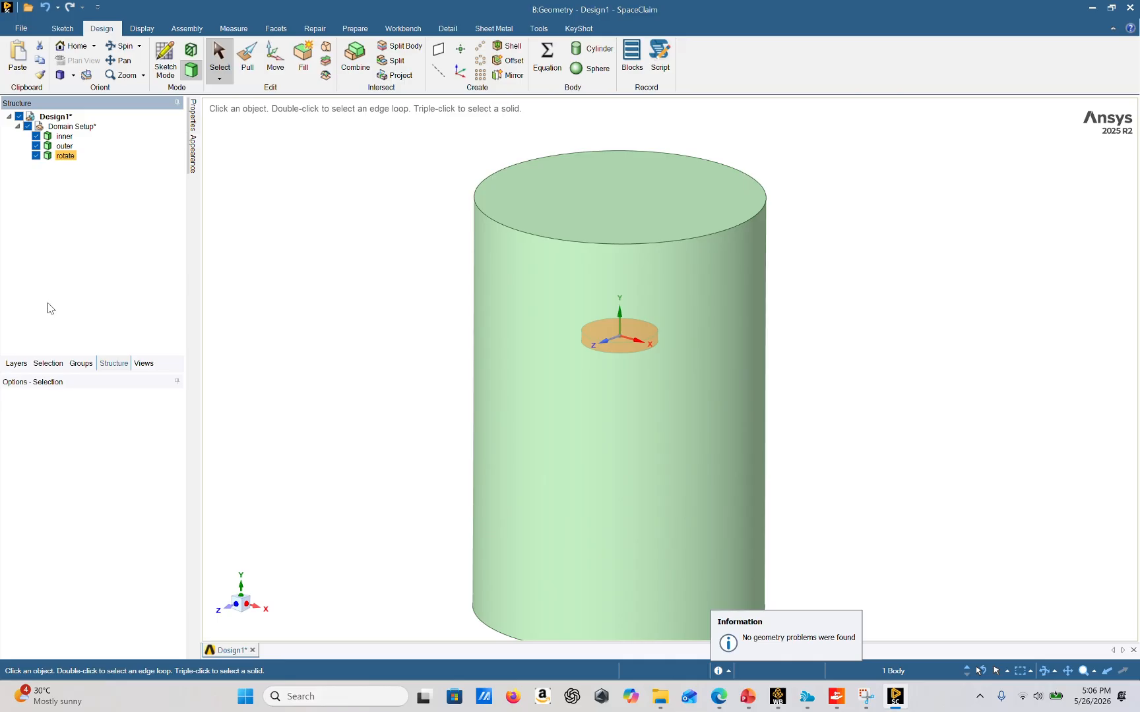
click(82, 364)
click(21, 118)
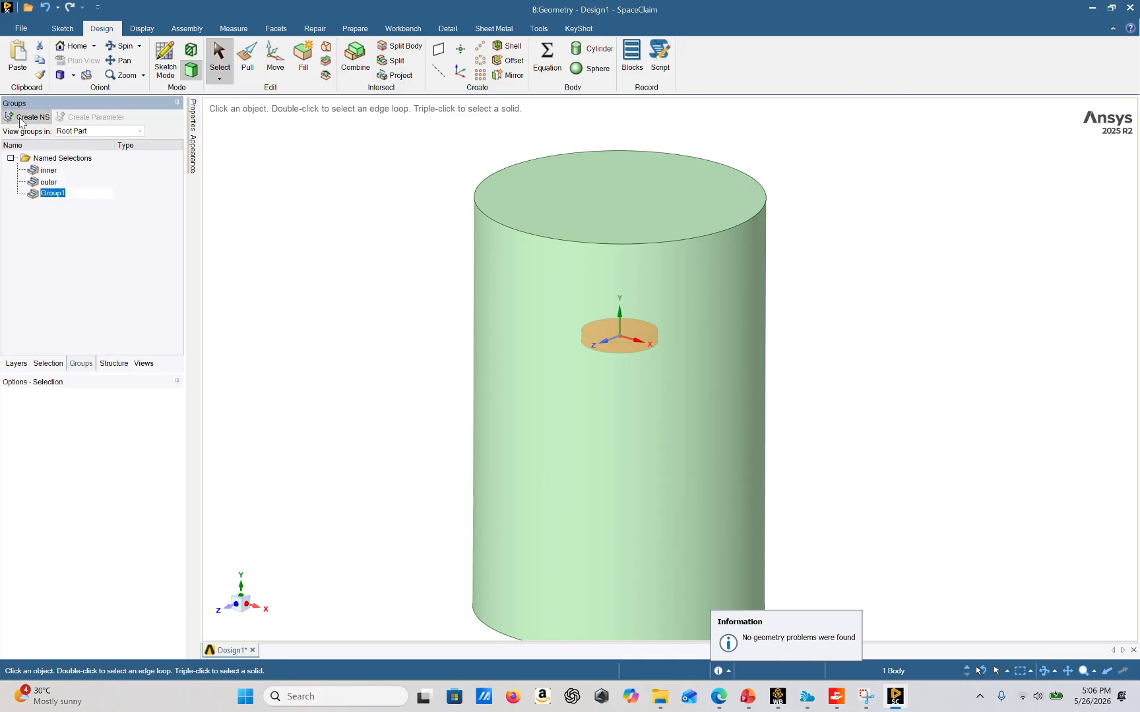
text(rotate)
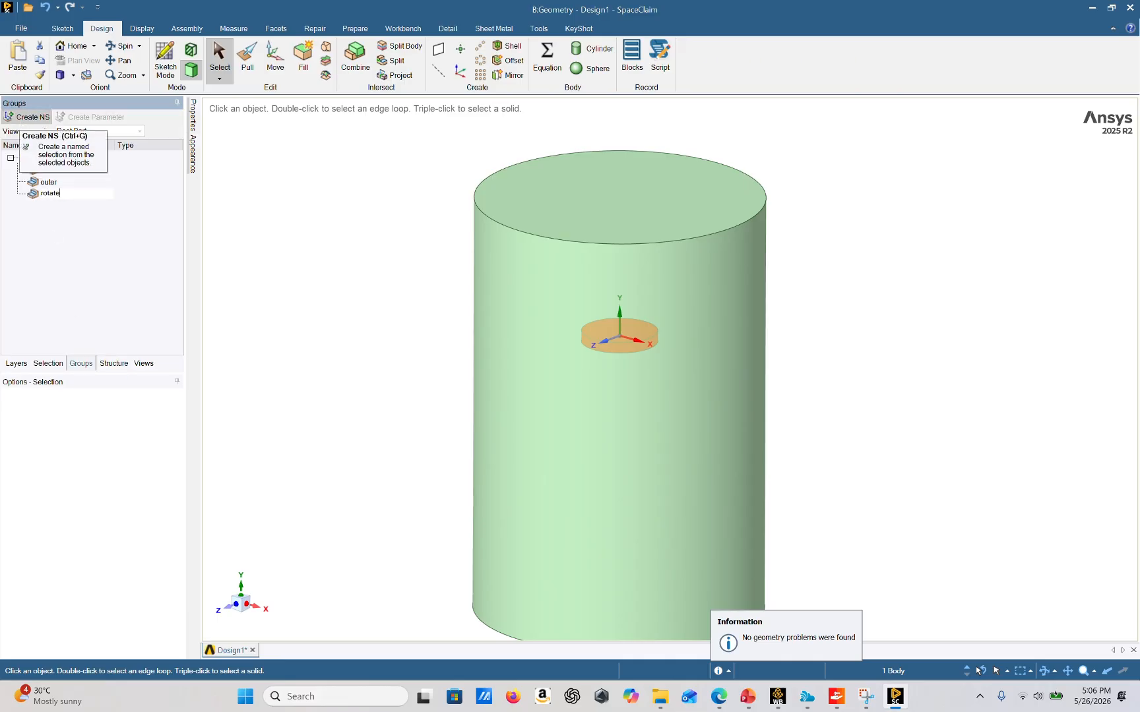
key(Return)
click(300, 255)
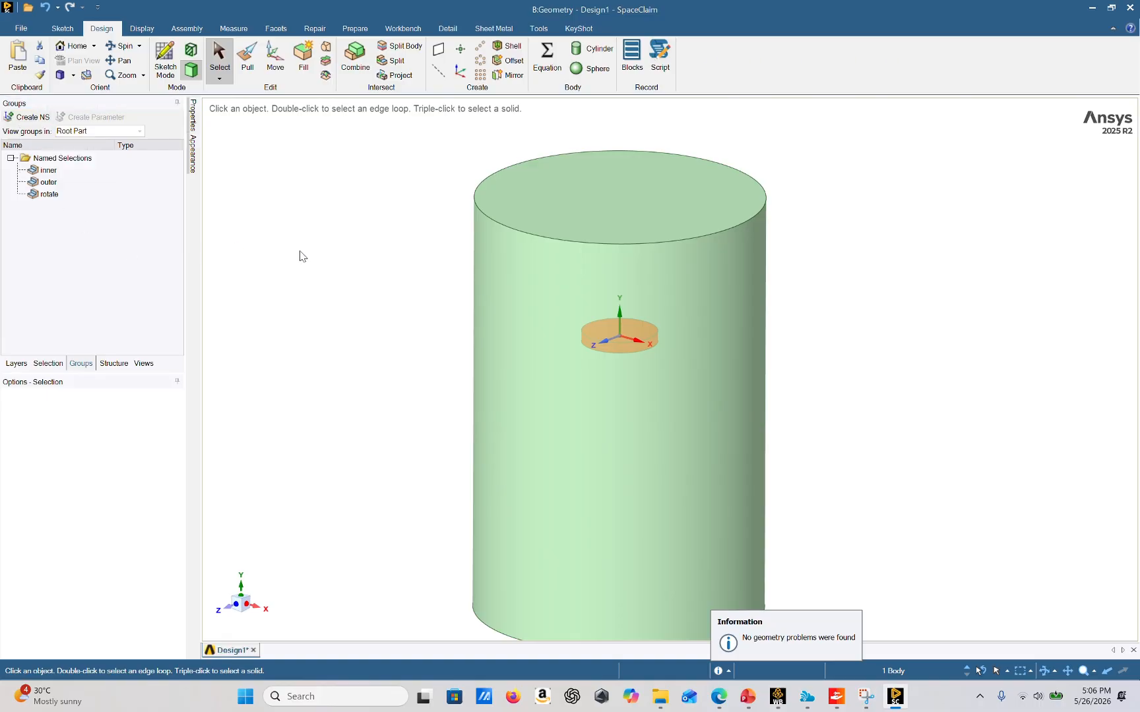
Hide the inner and outer bodies so only the rotate body remains visible
scroll(712, 338, down, 2)
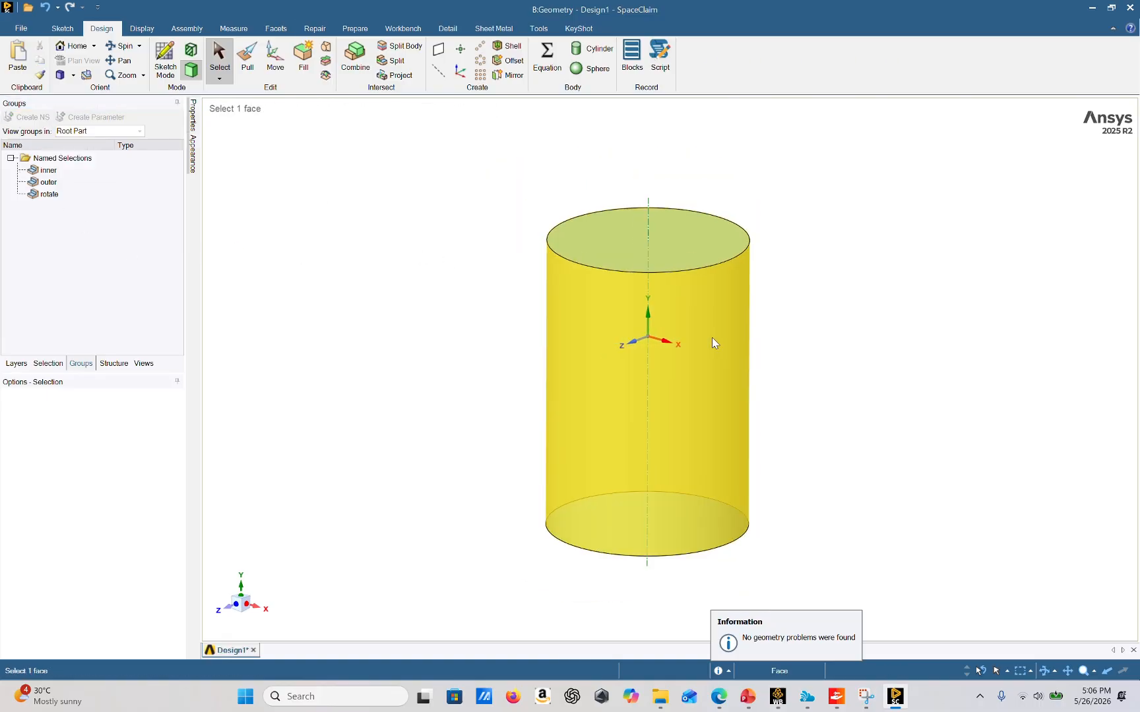
ctrl+middle_drag(755, 404, 758, 381)
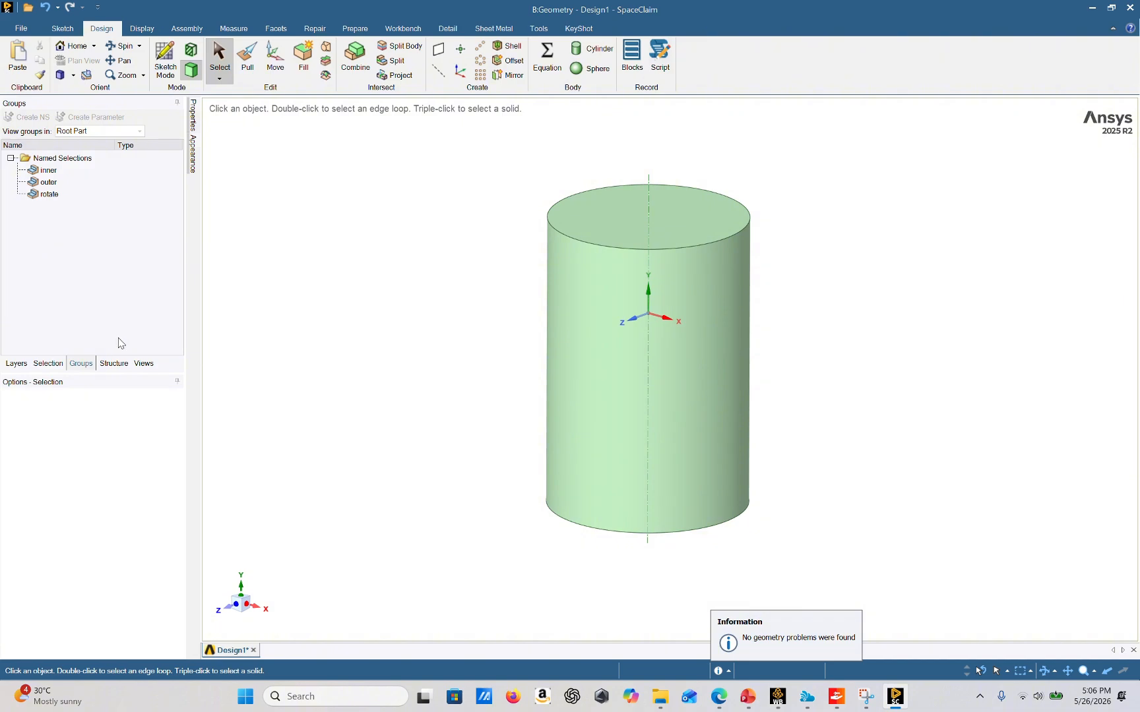
click(112, 363)
click(45, 137)
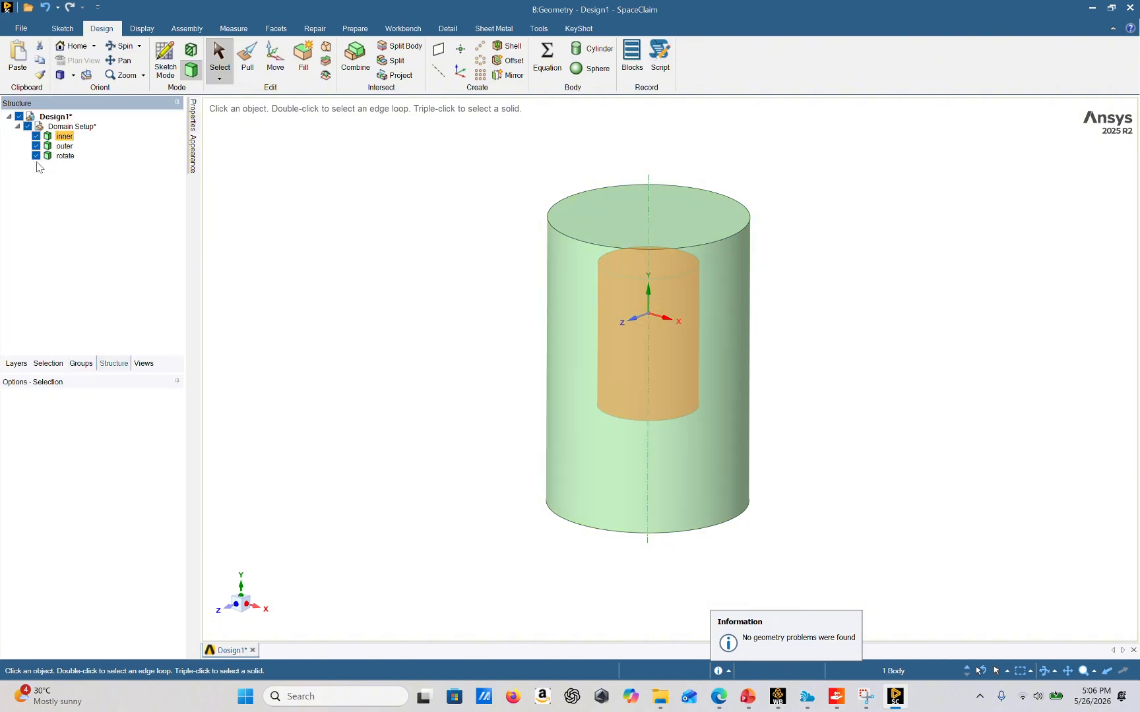
click(36, 136)
click(36, 146)
Select the rotate body's top, bottom and side faces and invert face visibility to show only the propeller
scroll(677, 296, up, 5)
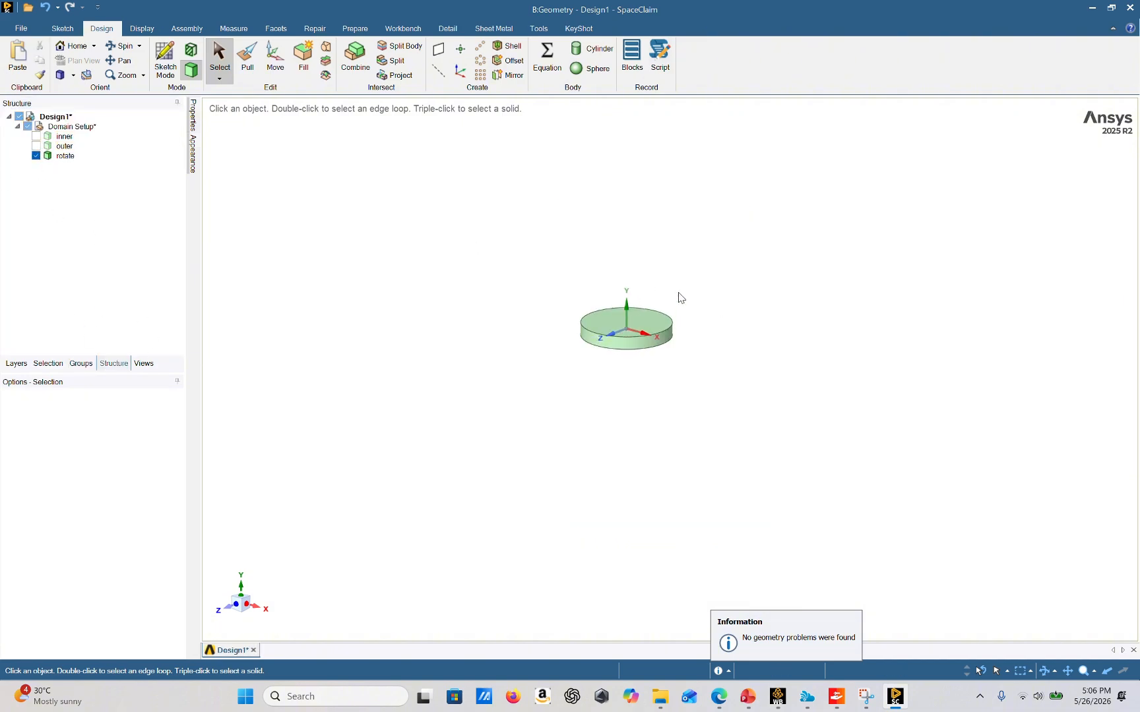
click(617, 346)
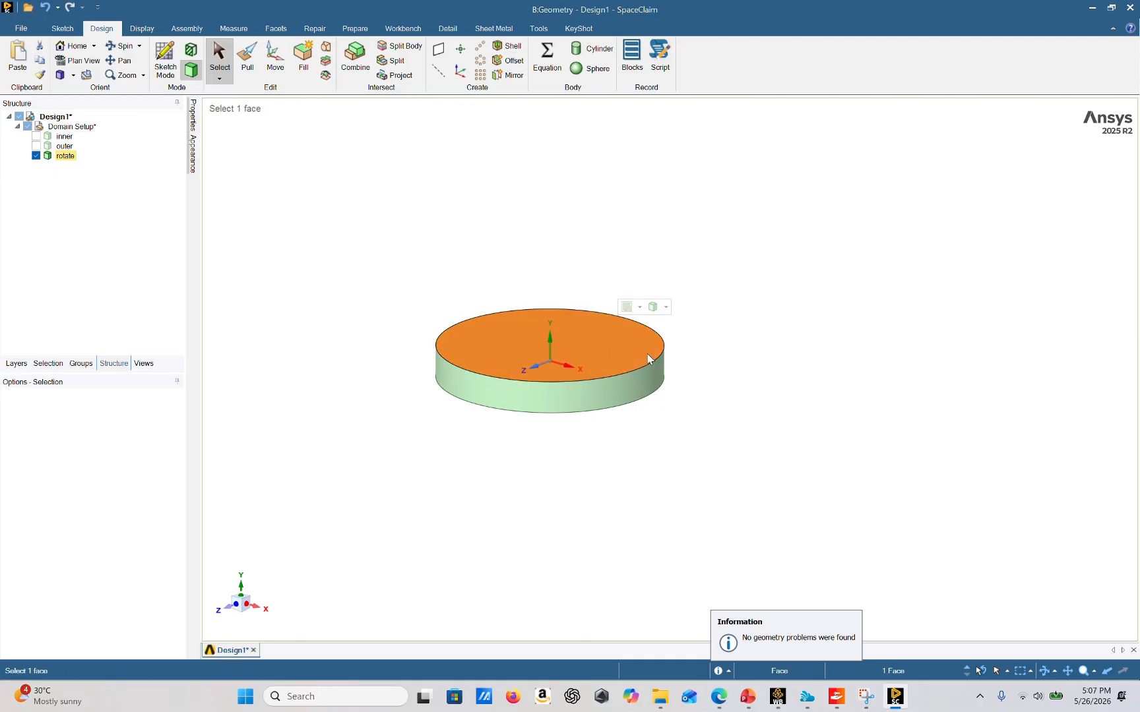
ctrl+click(544, 404)
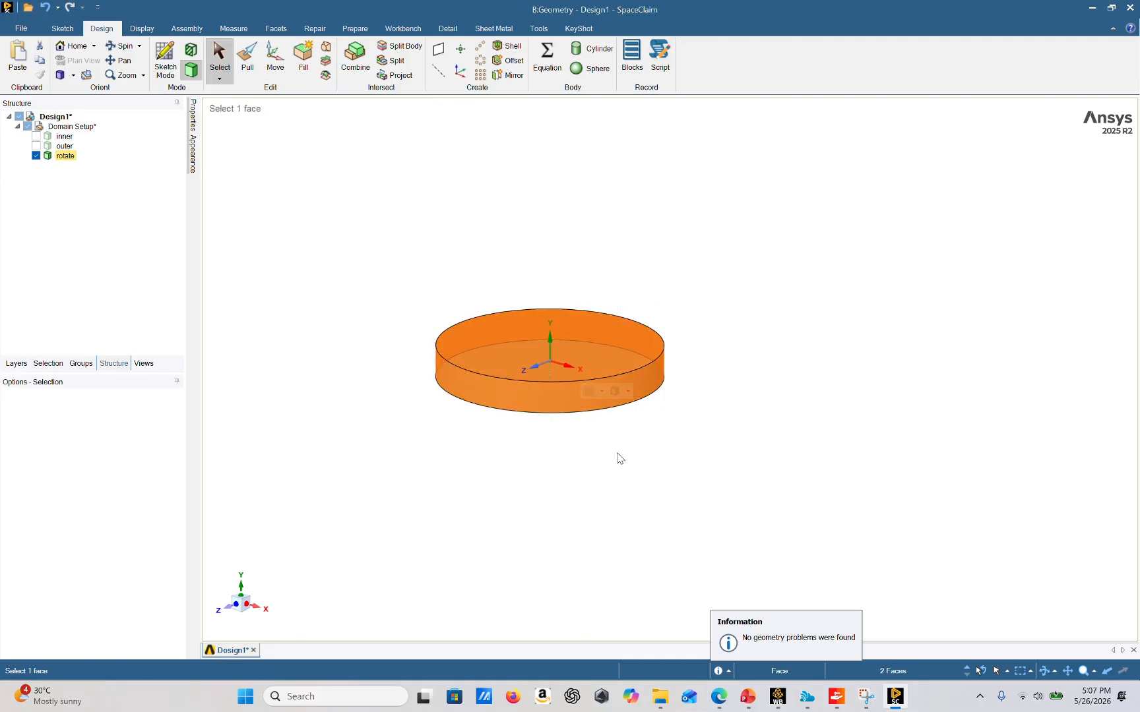
middle_drag(618, 458, 631, 400)
ctrl+click(585, 394)
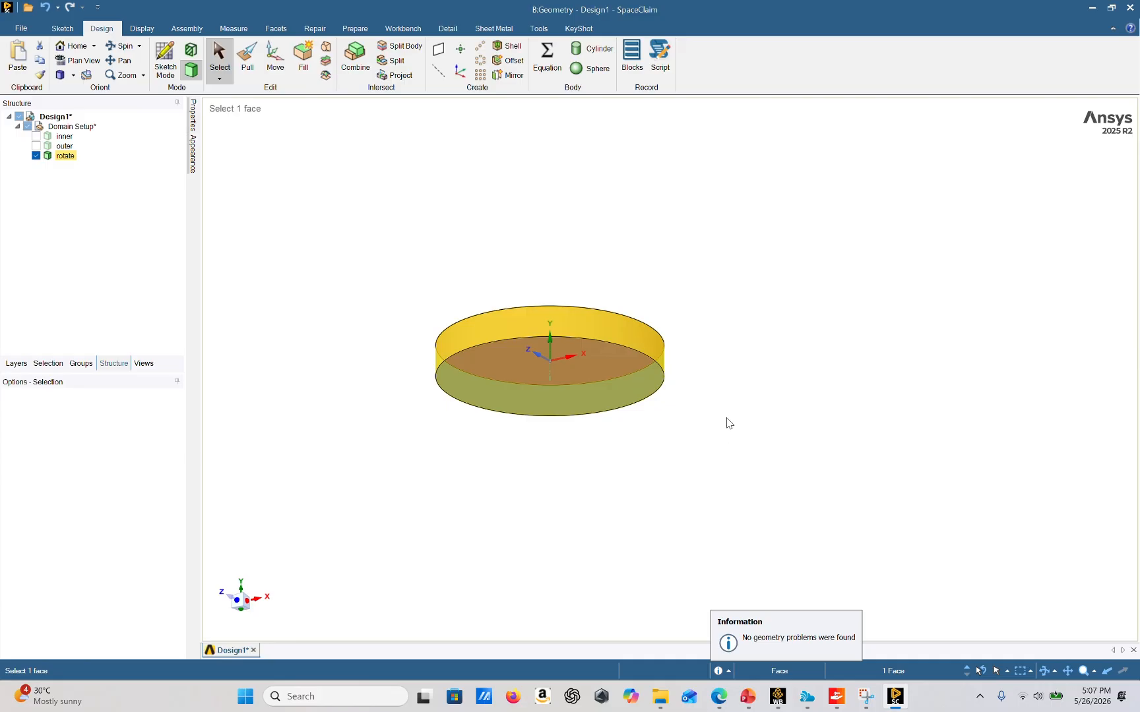
middle_drag(728, 422, 717, 456)
ctrl+click(612, 390)
middle_drag(623, 410, 627, 362)
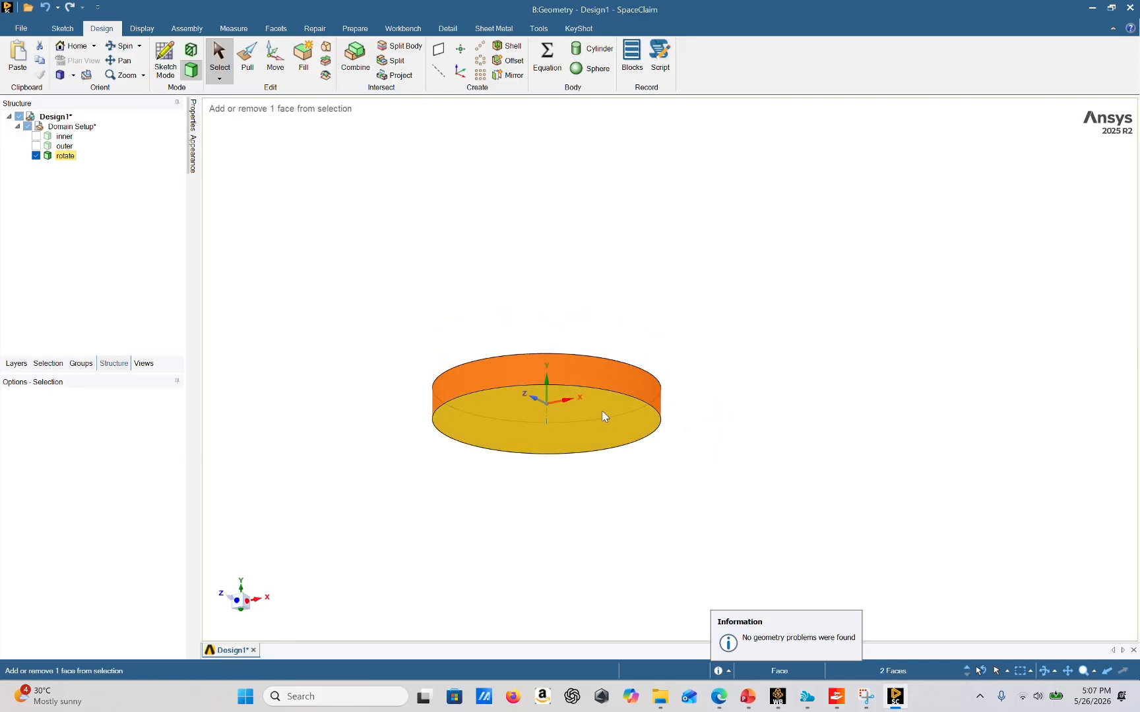
ctrl+click(603, 416)
middle_drag(683, 417, 704, 465)
right_click(600, 396)
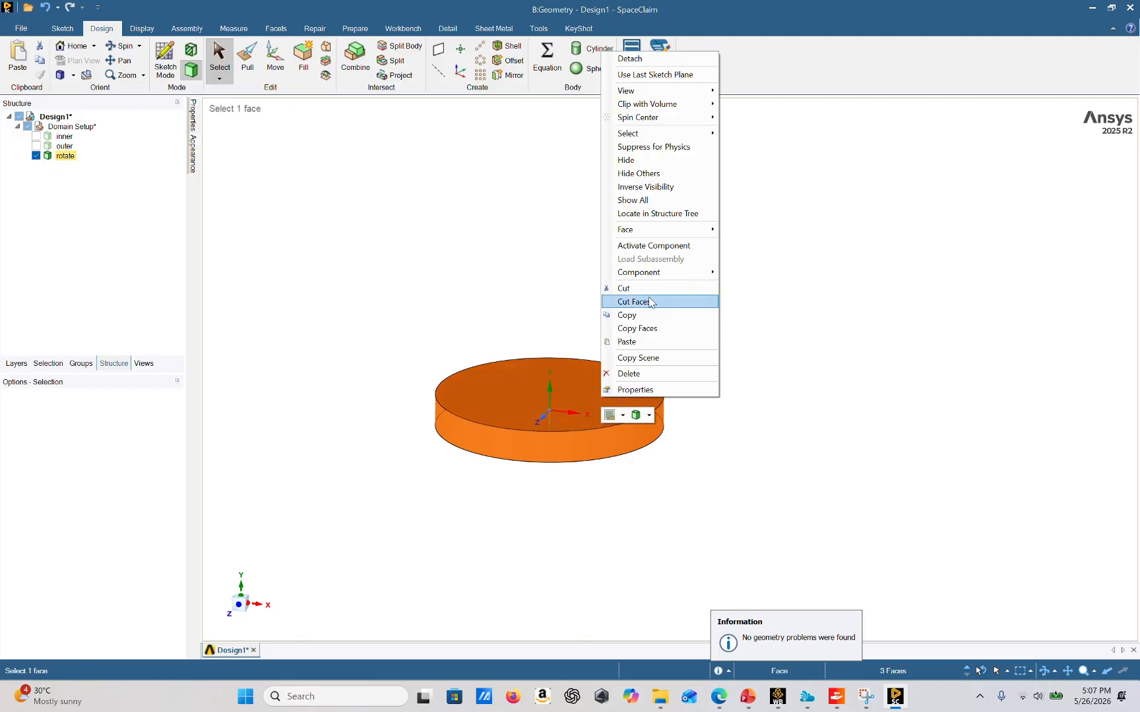
mouse_move(659, 234)
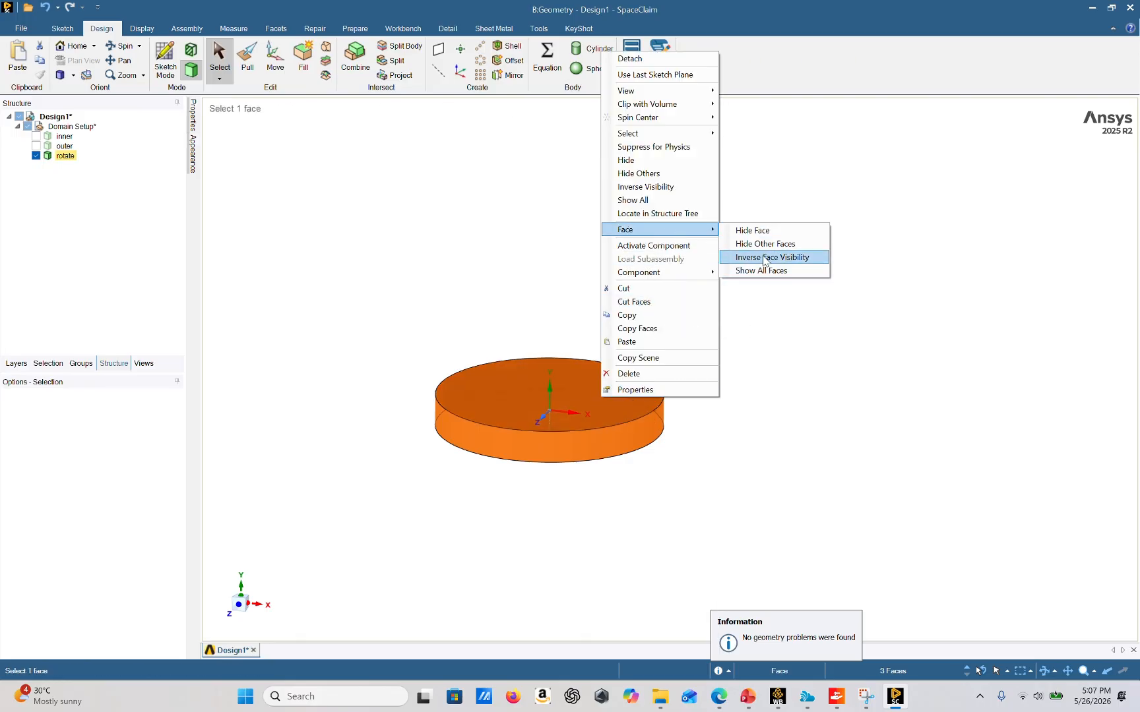
click(765, 232)
Create a named selection called blade from the selected propeller faces
middle_drag(659, 407, 583, 446)
drag(382, 320, 763, 522)
middle_drag(762, 522, 723, 381)
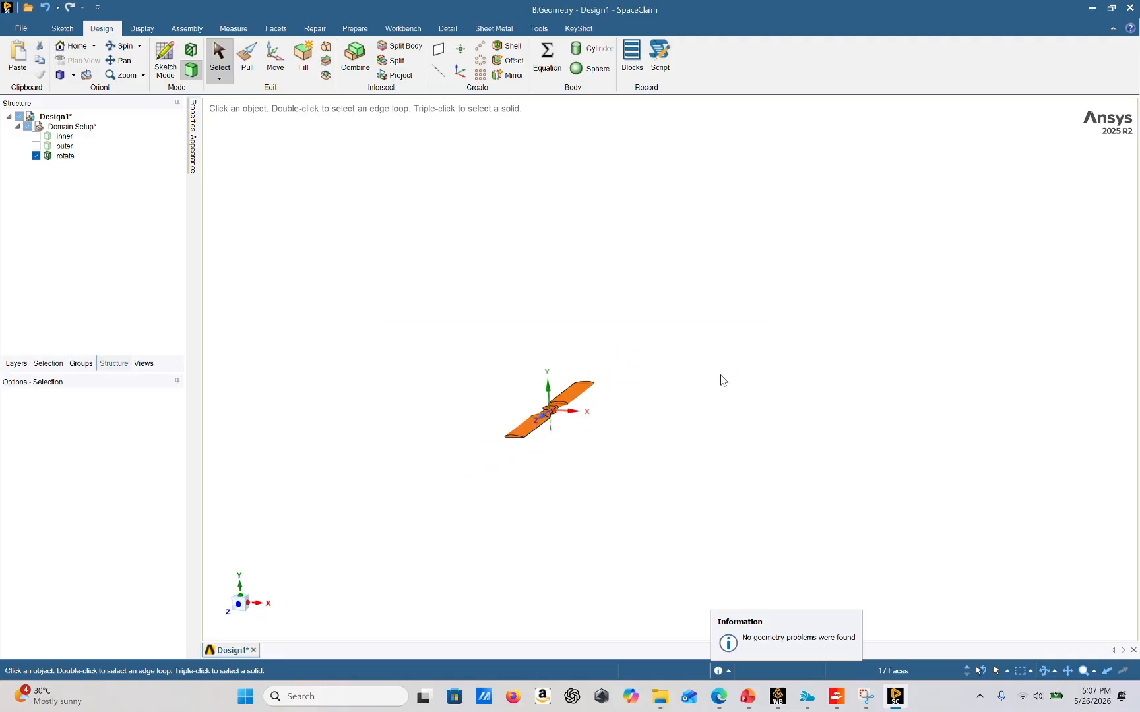
middle_drag(572, 484, 525, 490)
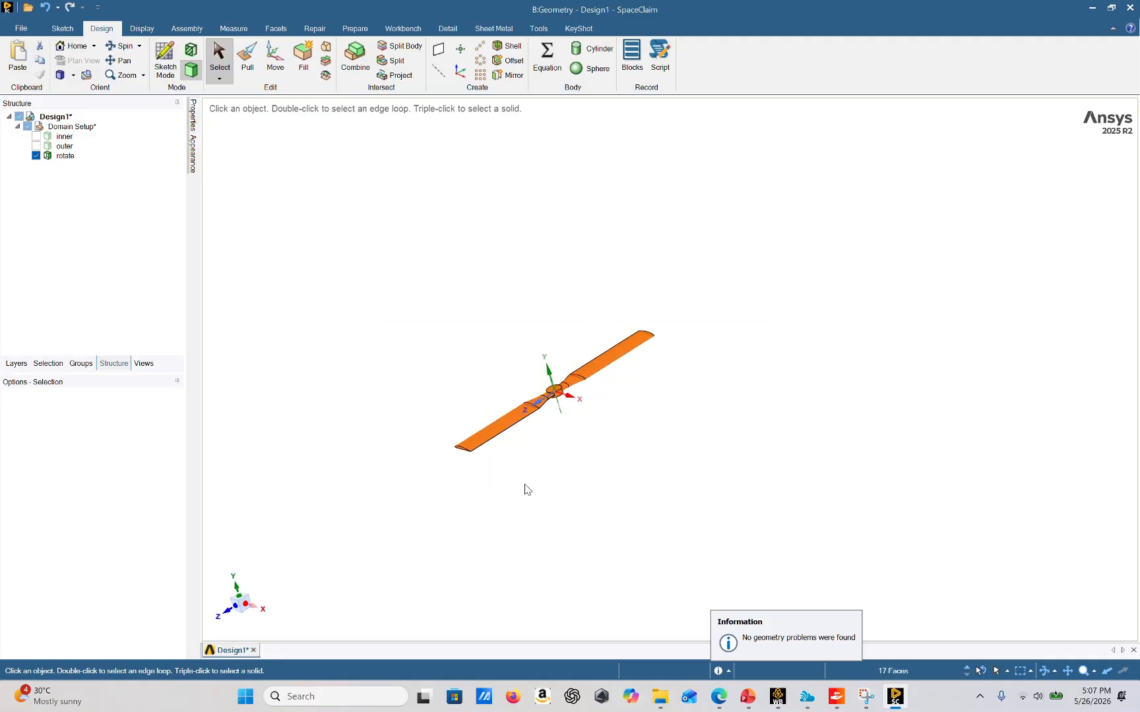
click(84, 364)
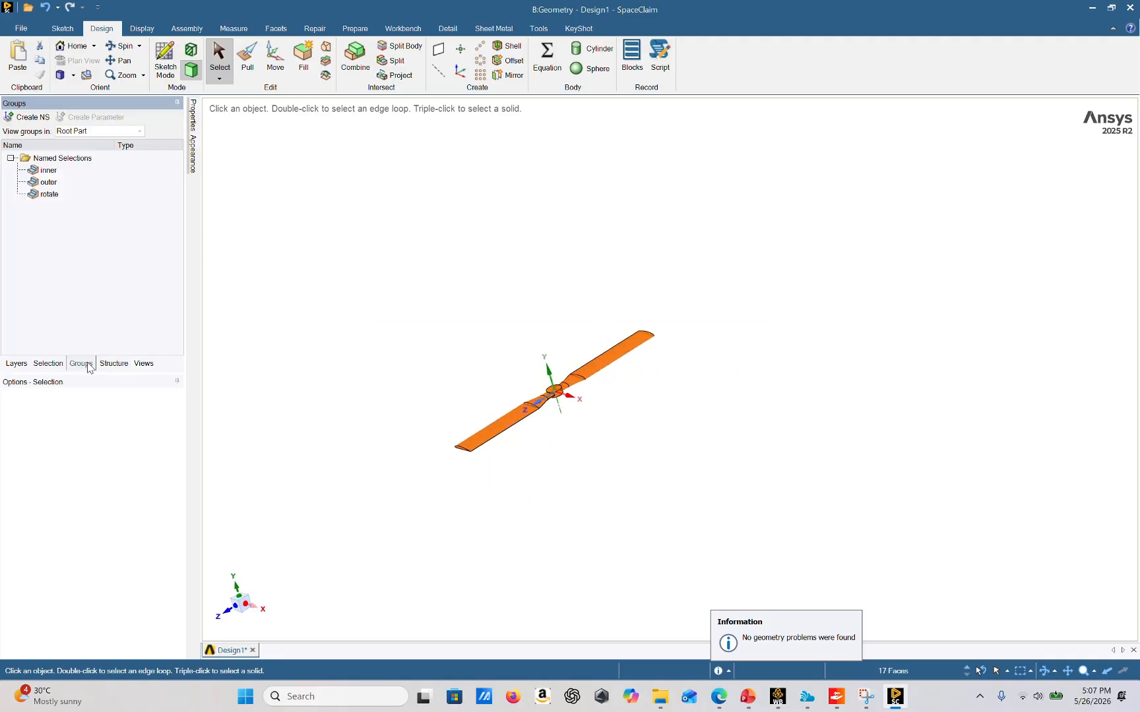
click(22, 118)
click(115, 227)
click(453, 329)
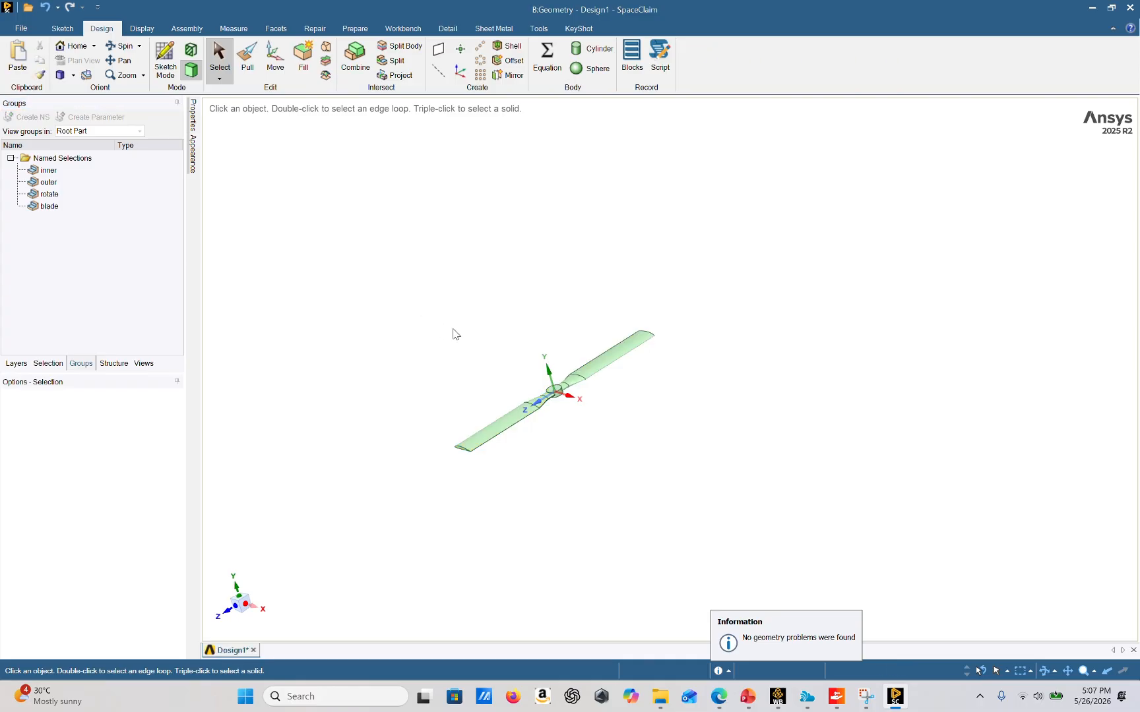
Show the inner and outer bodies again alongside the rotate body
middle_drag(523, 342, 549, 389)
click(108, 364)
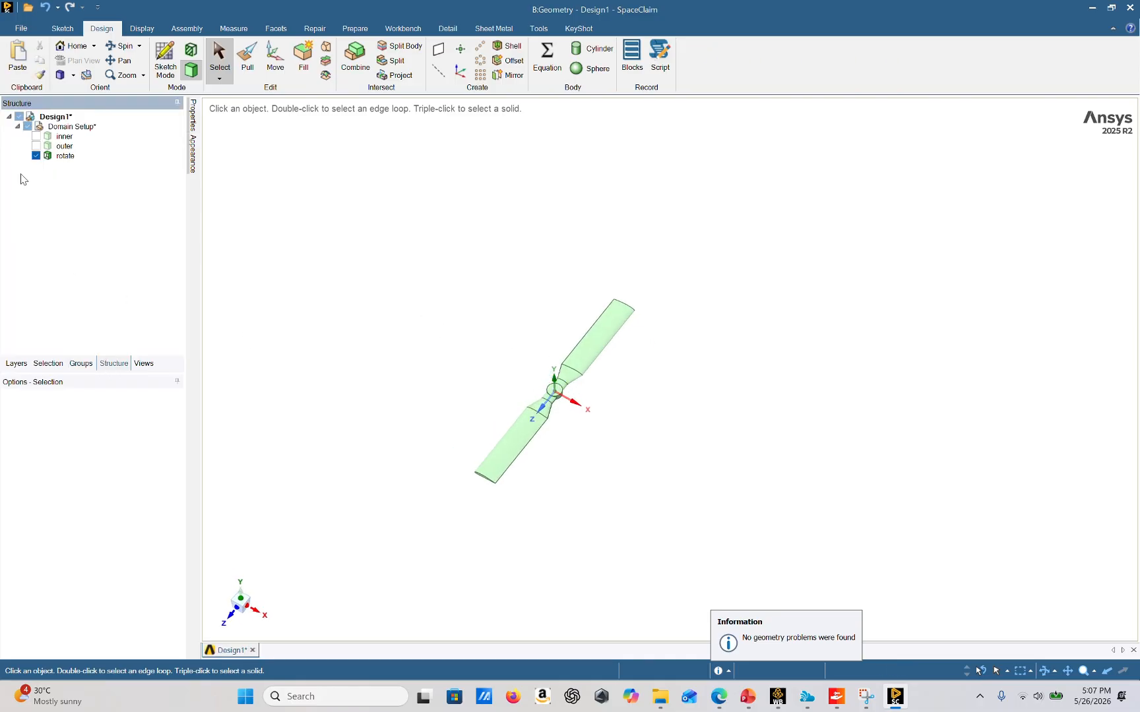
click(36, 136)
click(37, 146)
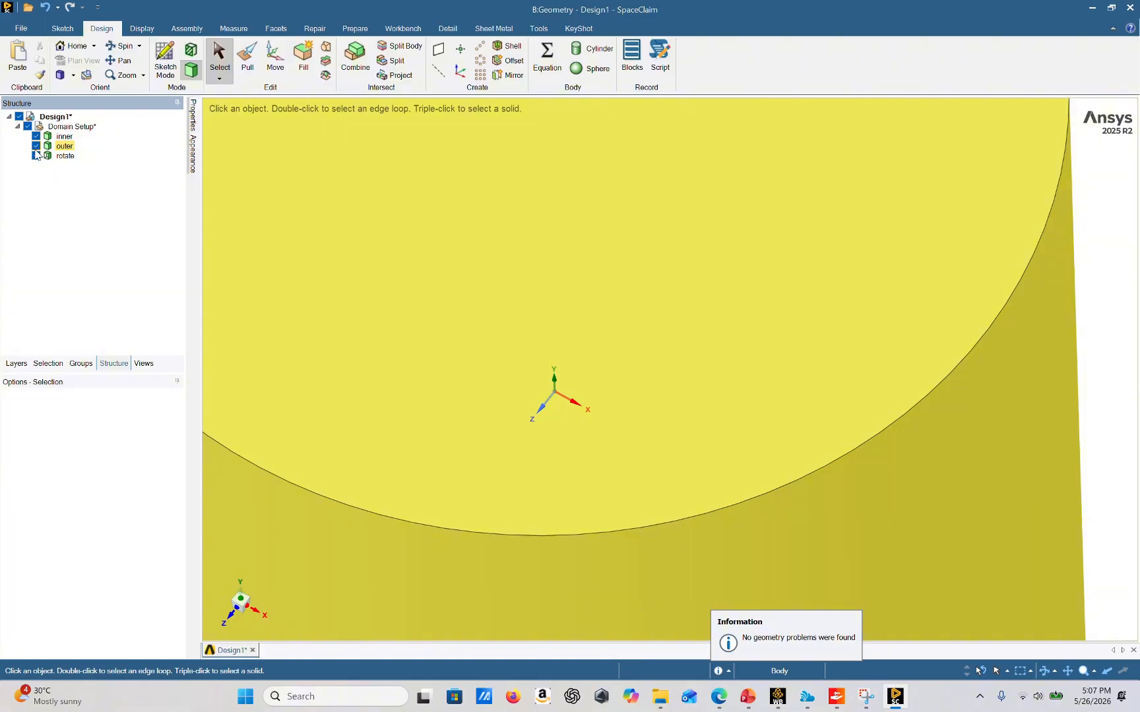
scroll(371, 305, down, 5)
ctrl+middle_drag(768, 410, 853, 364)
middle_drag(853, 364, 851, 334)
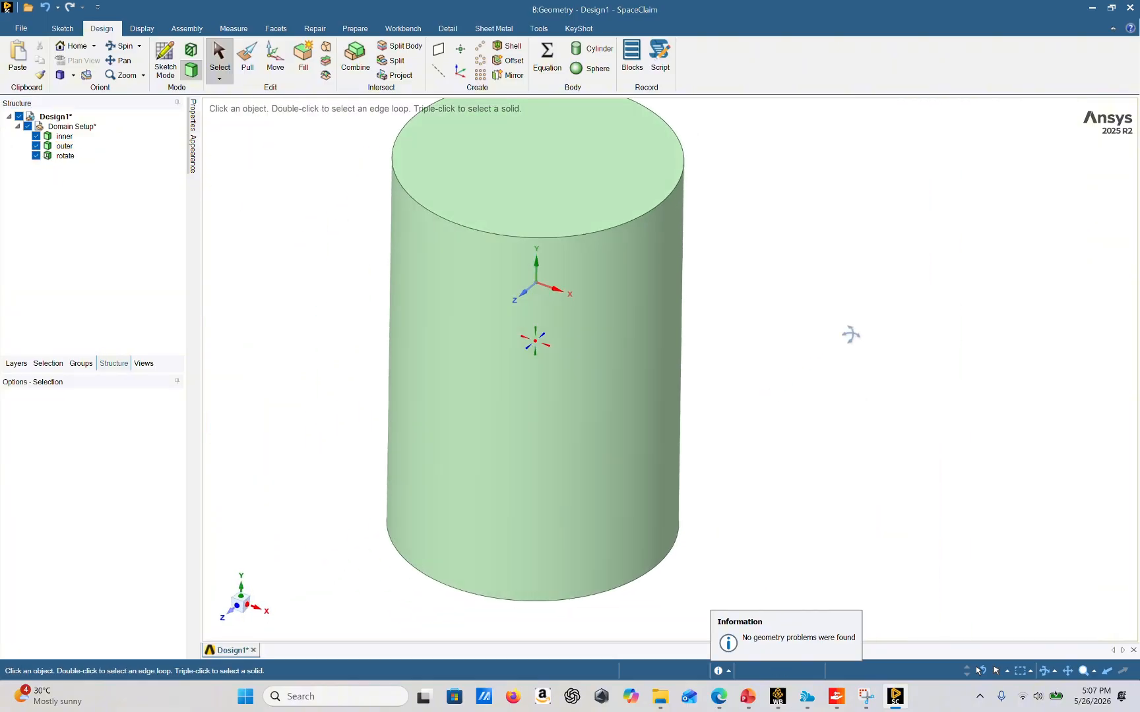
scroll(789, 323, down, 3)
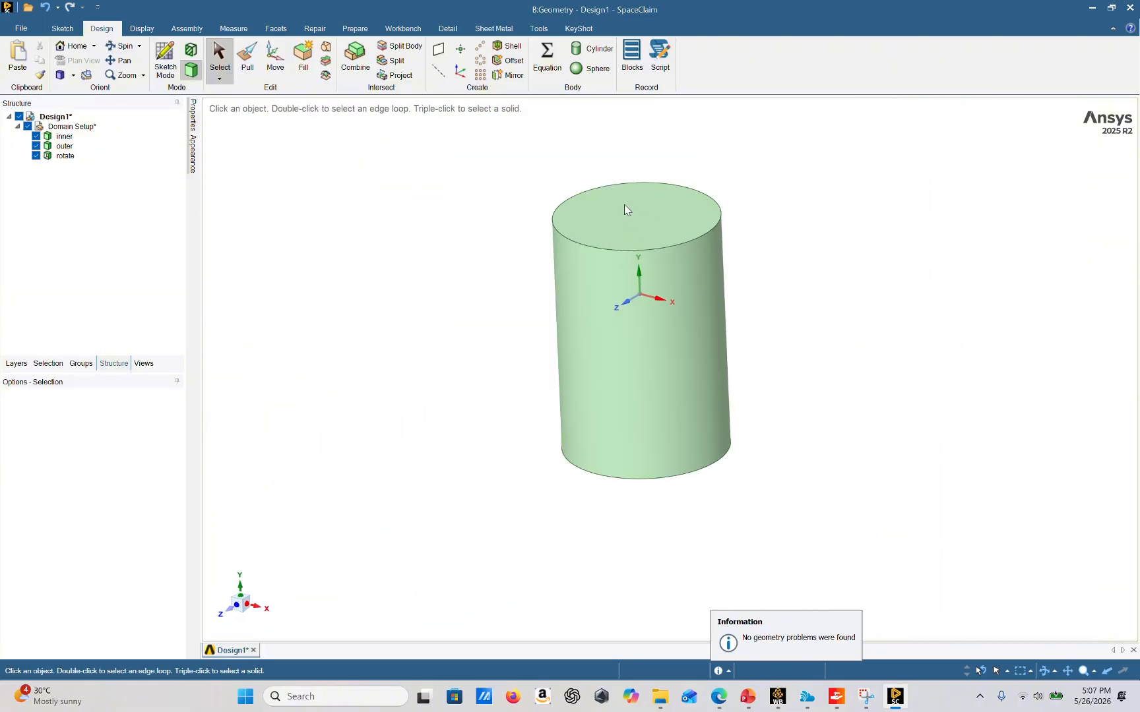
Select the top face of the outer cylinder and create a named selection called O inlet
ctrl+middle_drag(679, 270, 657, 337)
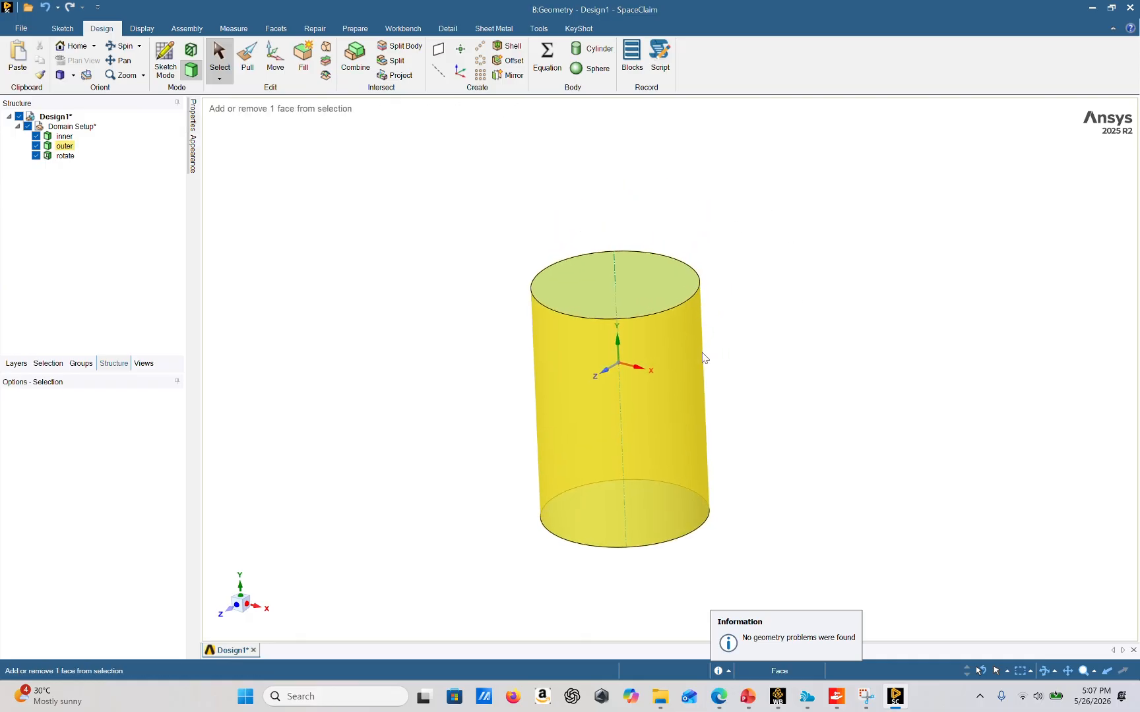
click(644, 288)
click(79, 364)
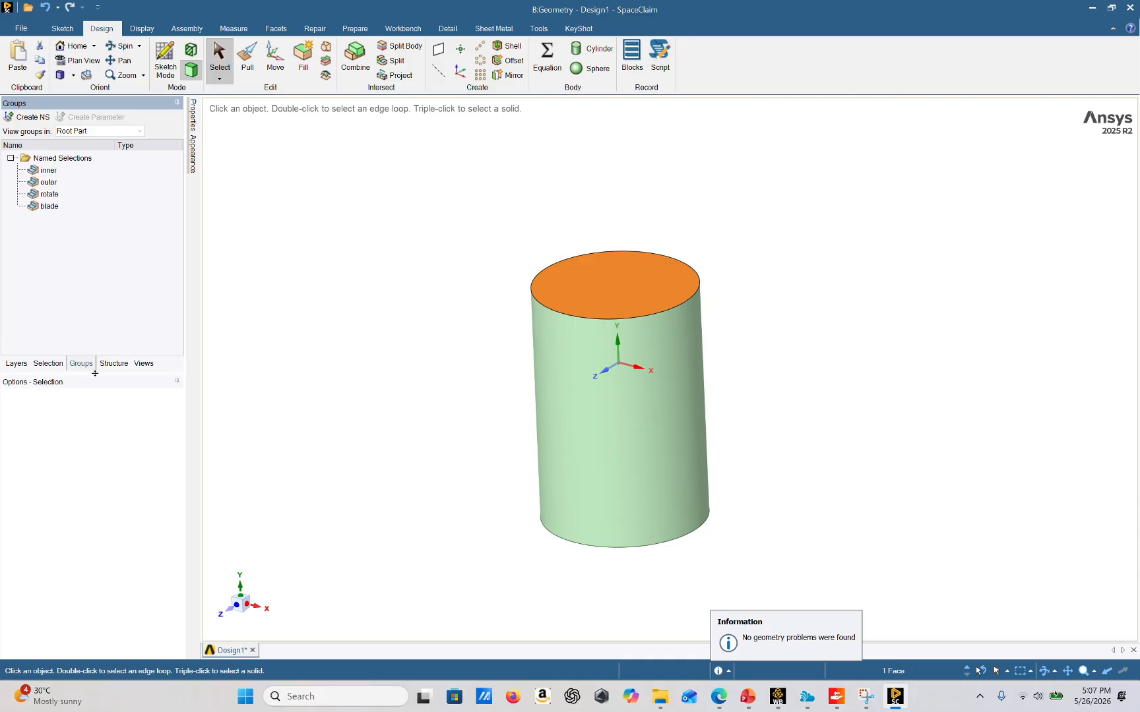
click(28, 116)
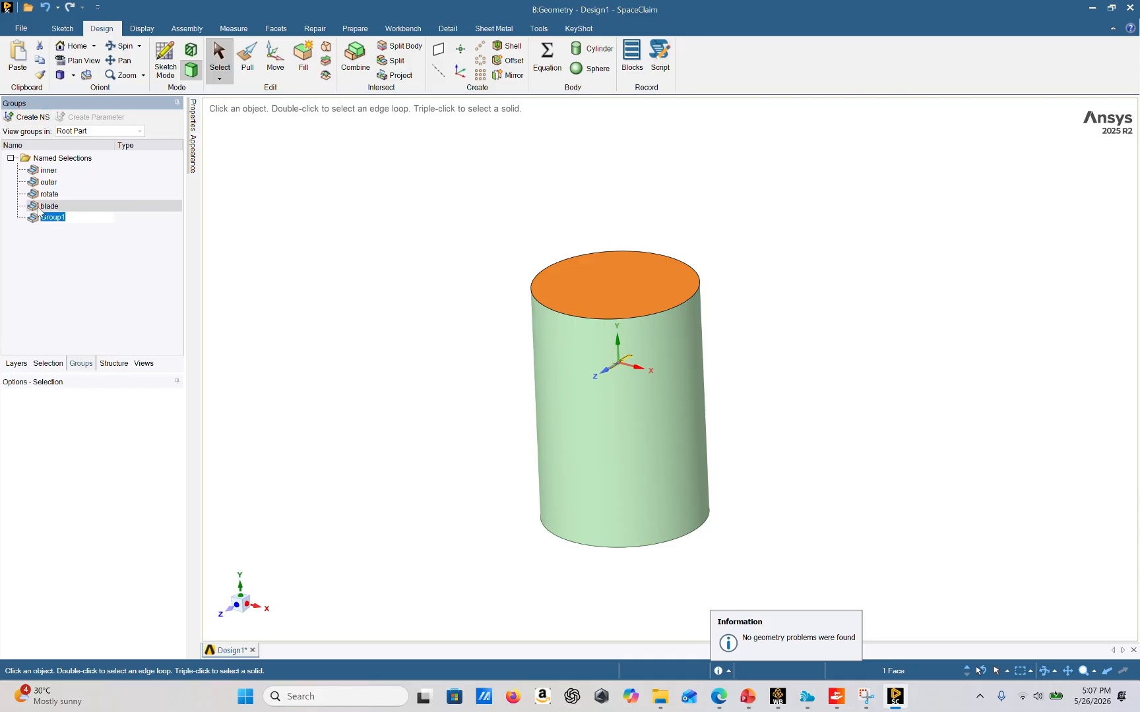
text(Outlet)
click(382, 318)
Select the bottom face of the outer cylinder and create a named selection called O outlet
mouse_move(630, 455)
middle_down()
mouse_move(744, 420)
mouse_move(743, 391)
middle_up()
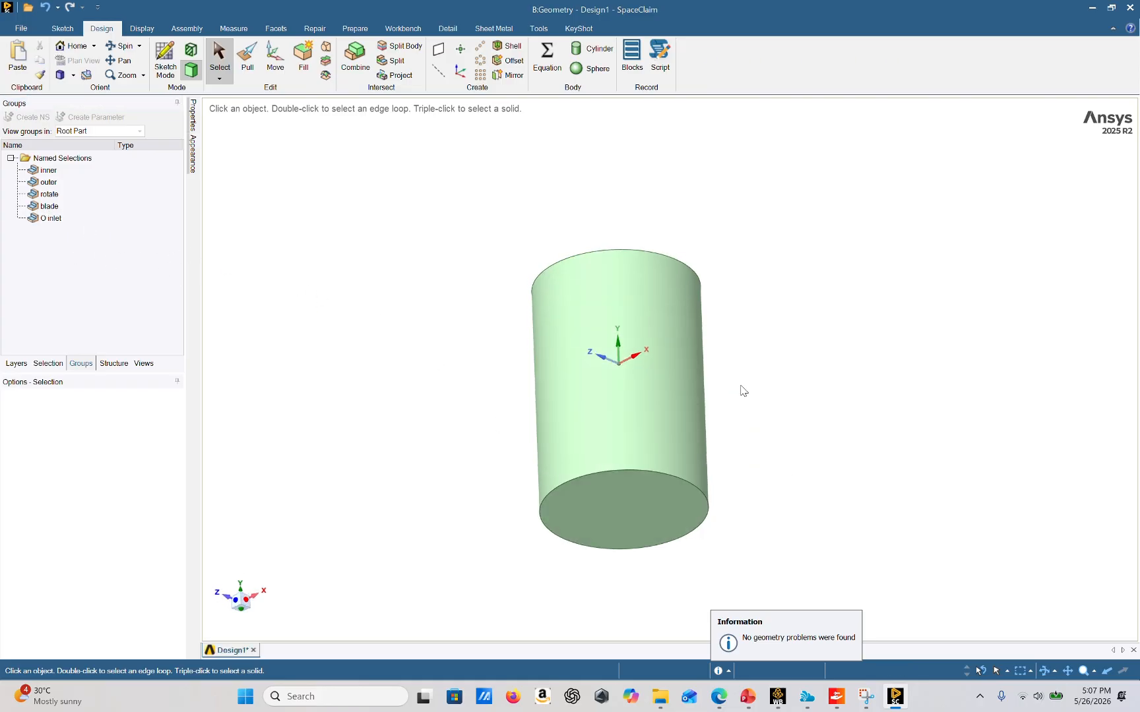
click(645, 500)
middle_drag(647, 501, 752, 443)
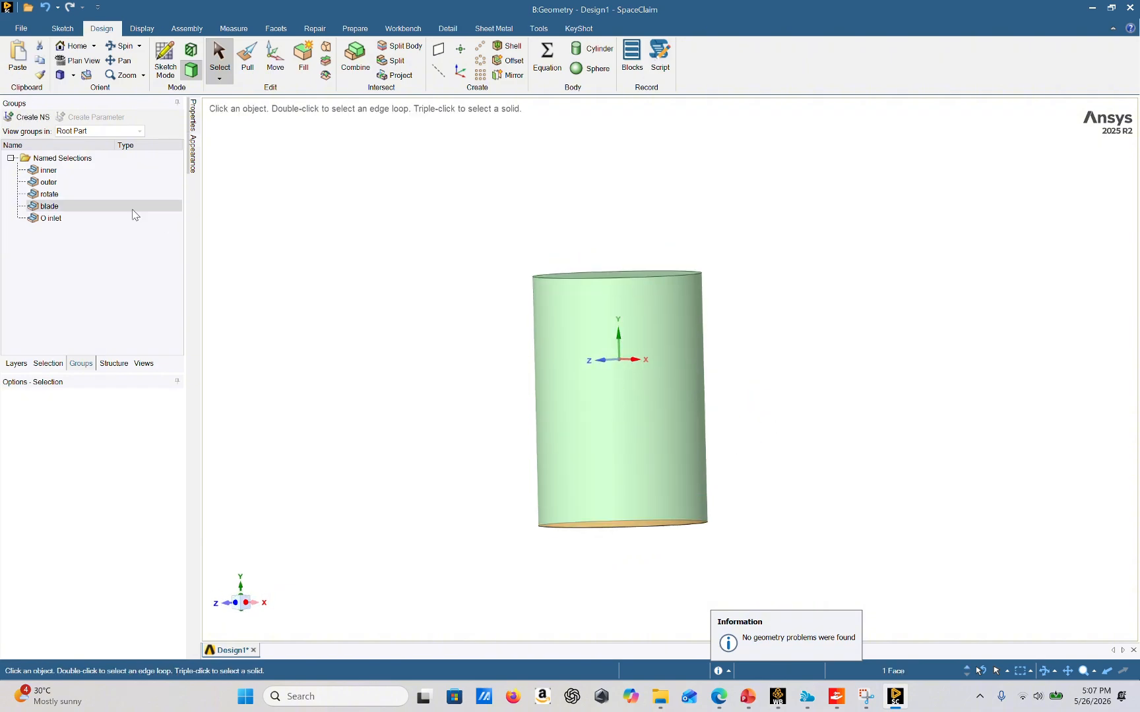
click(47, 118)
text(O outlet)
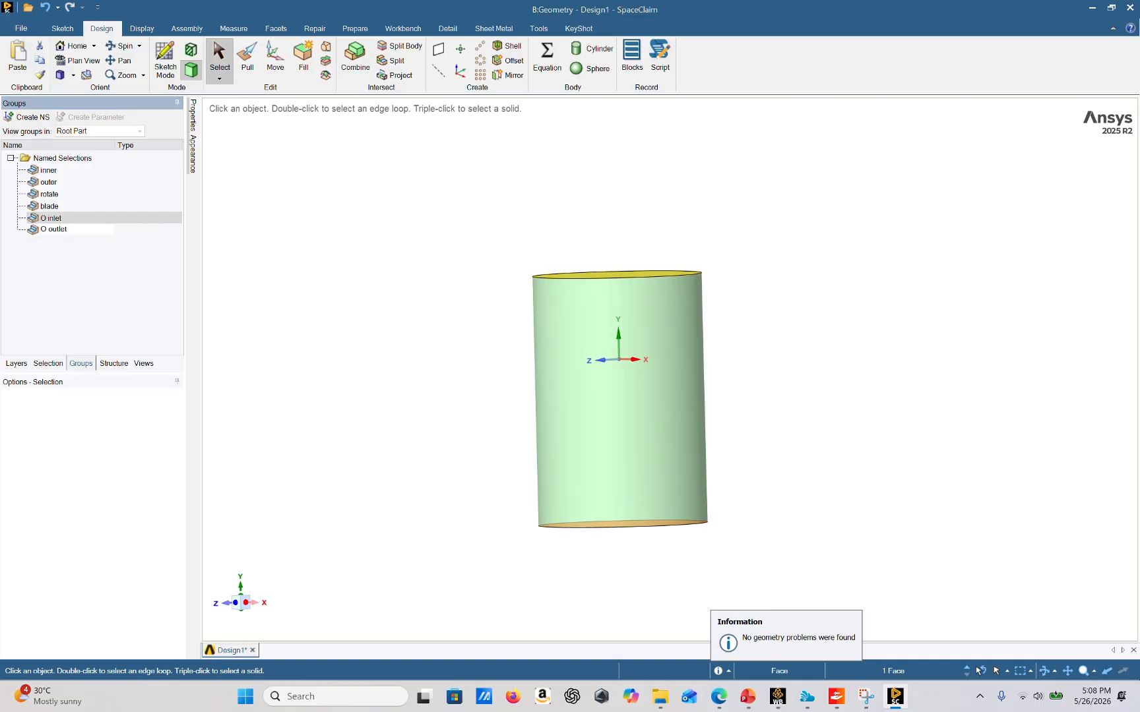
key(Return)
click(308, 350)
Select the outer cylinder's side face and create a named selection called O wall
click(605, 351)
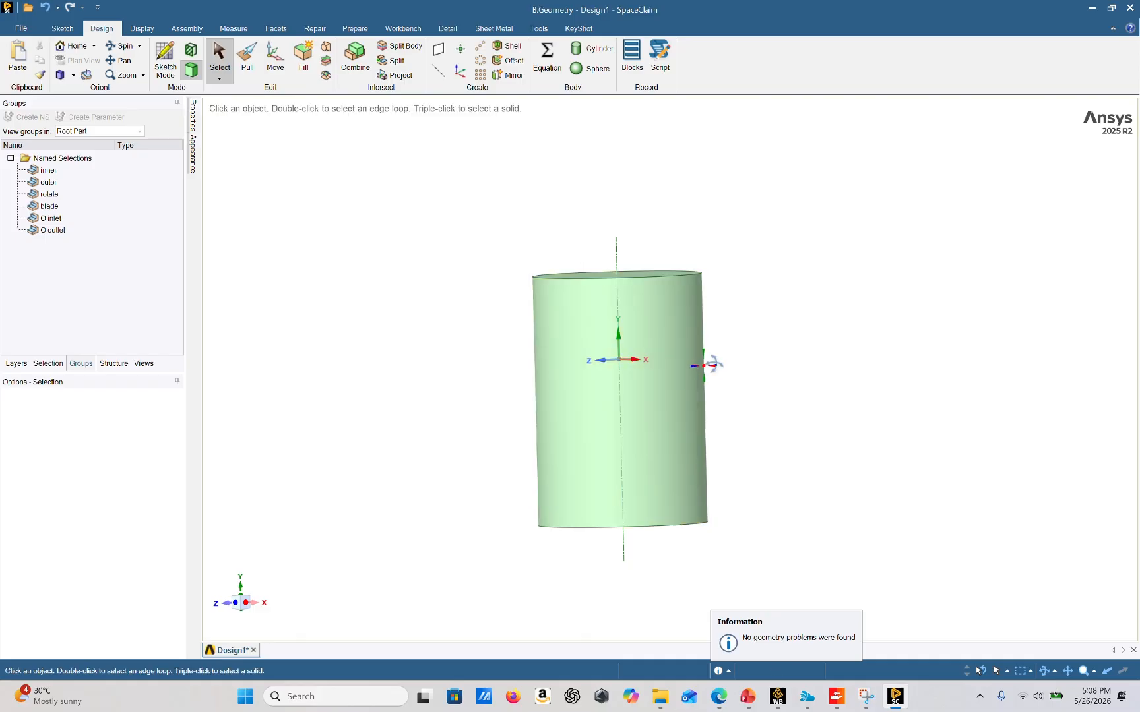
middle_drag(689, 401, 728, 463)
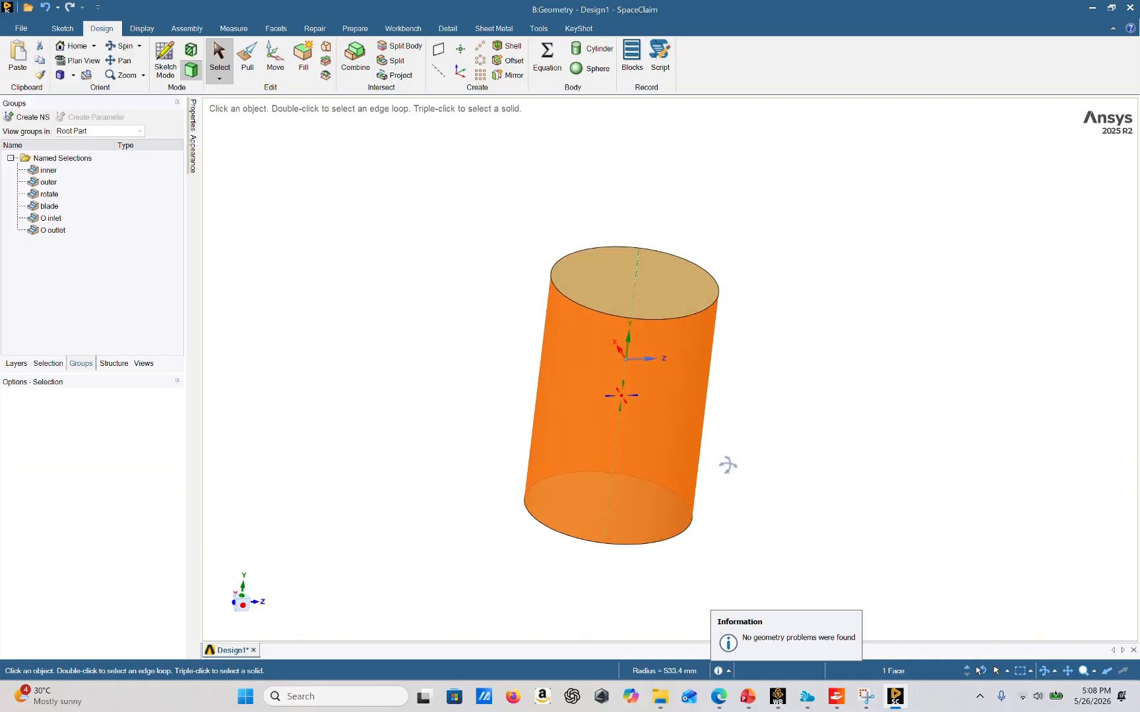
click(30, 117)
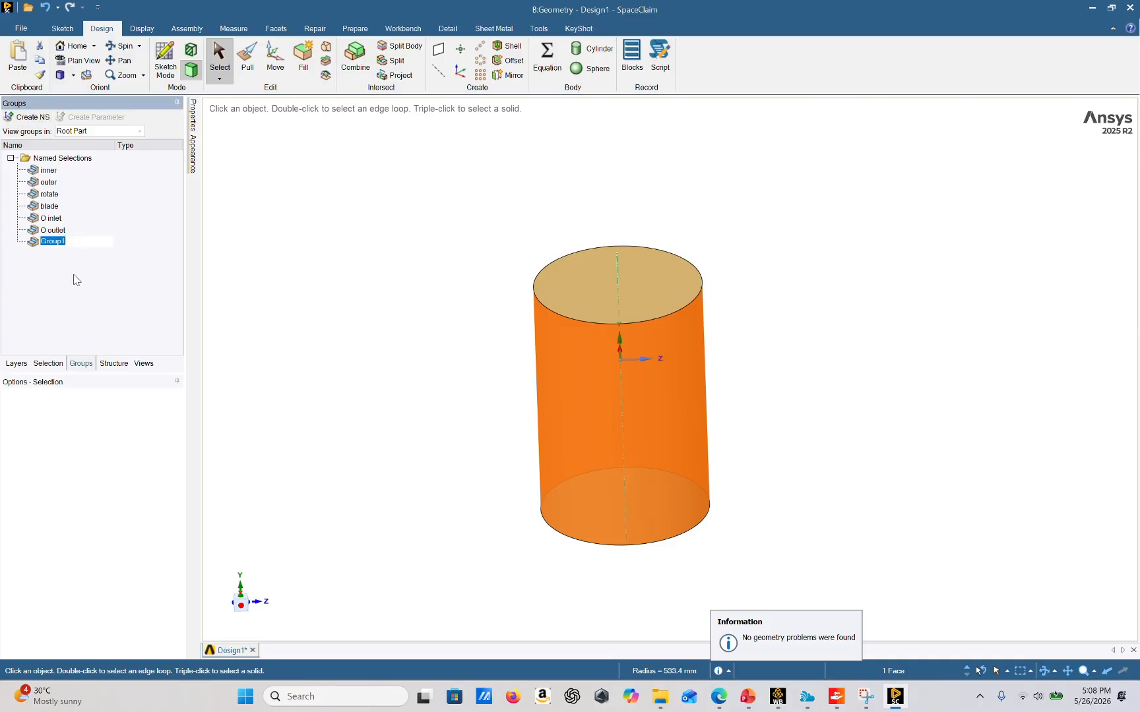
text(O wall)
click(74, 276)
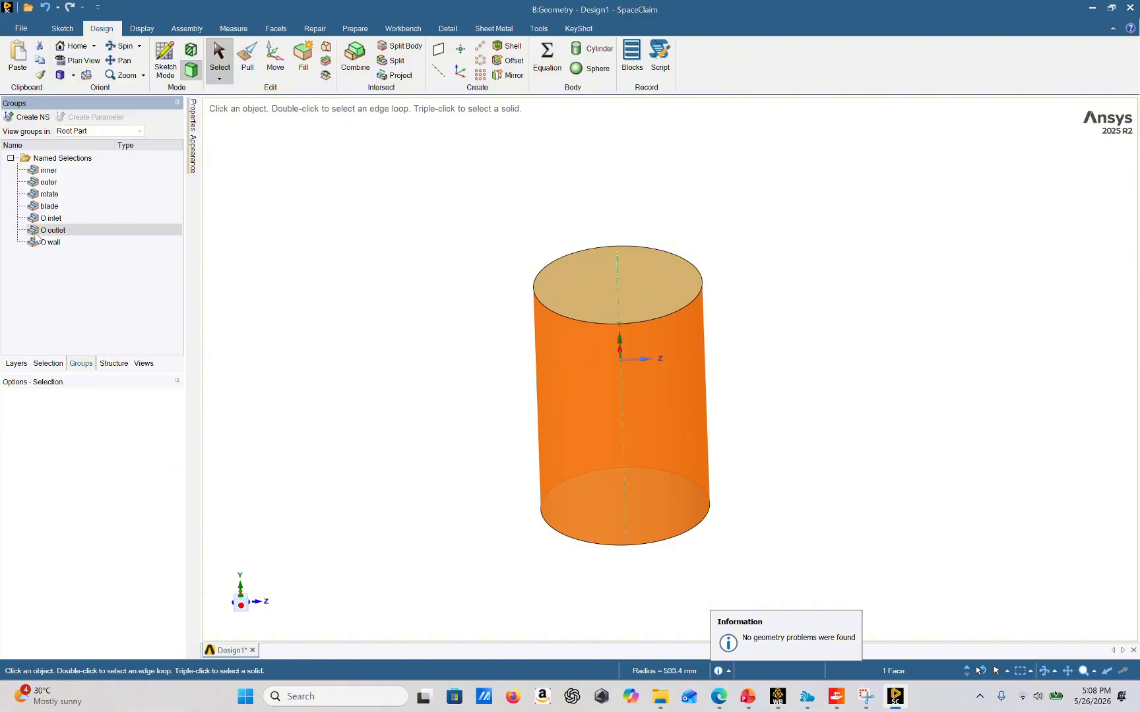
Select the cylinder's side face for the next named selection
click(480, 268)
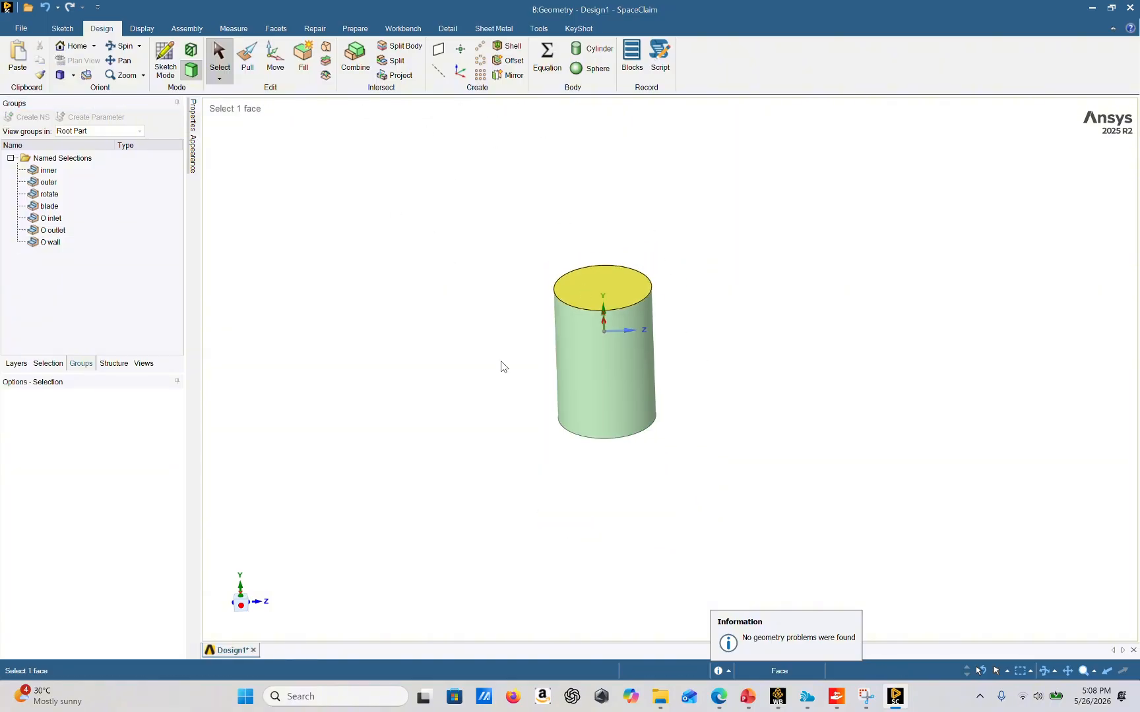
scroll(781, 430, up, 1)
click(513, 326)
ctrl+middle_drag(526, 326, 639, 300)
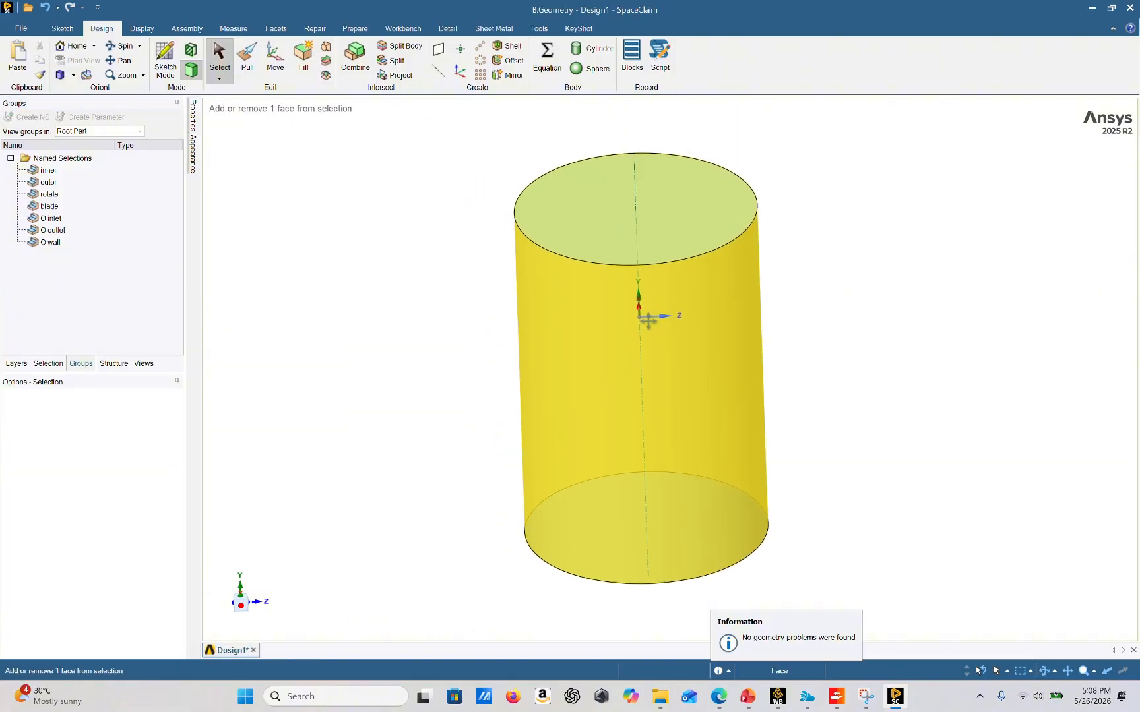
click(896, 379)
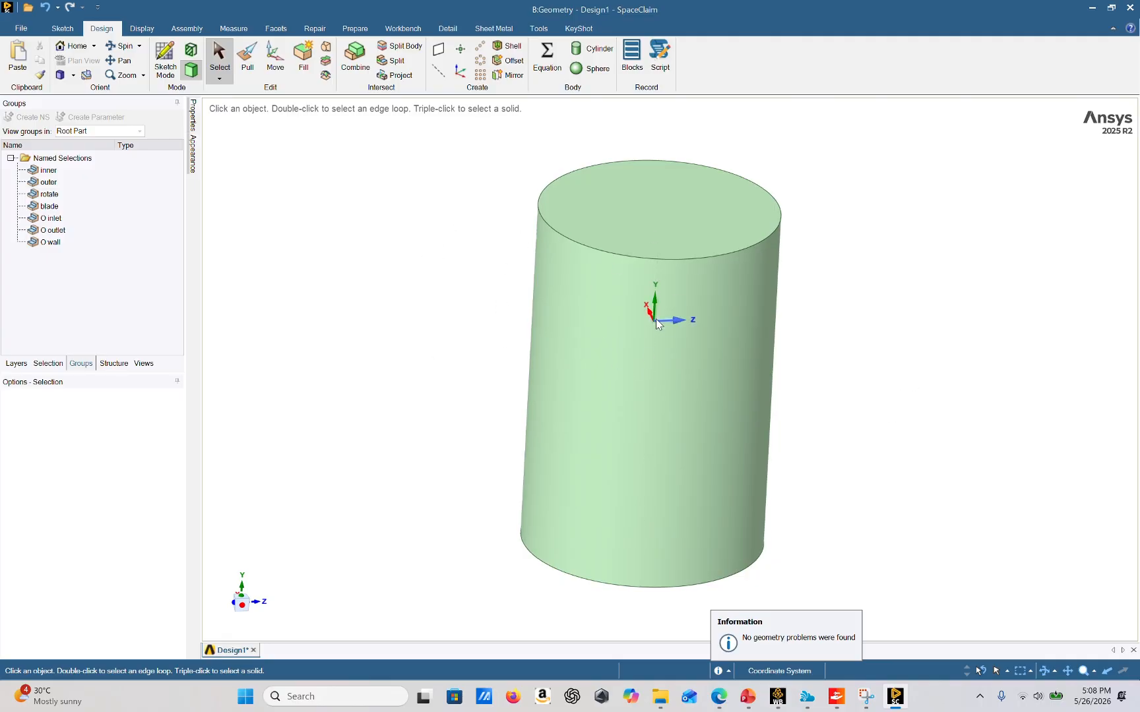
click(636, 323)
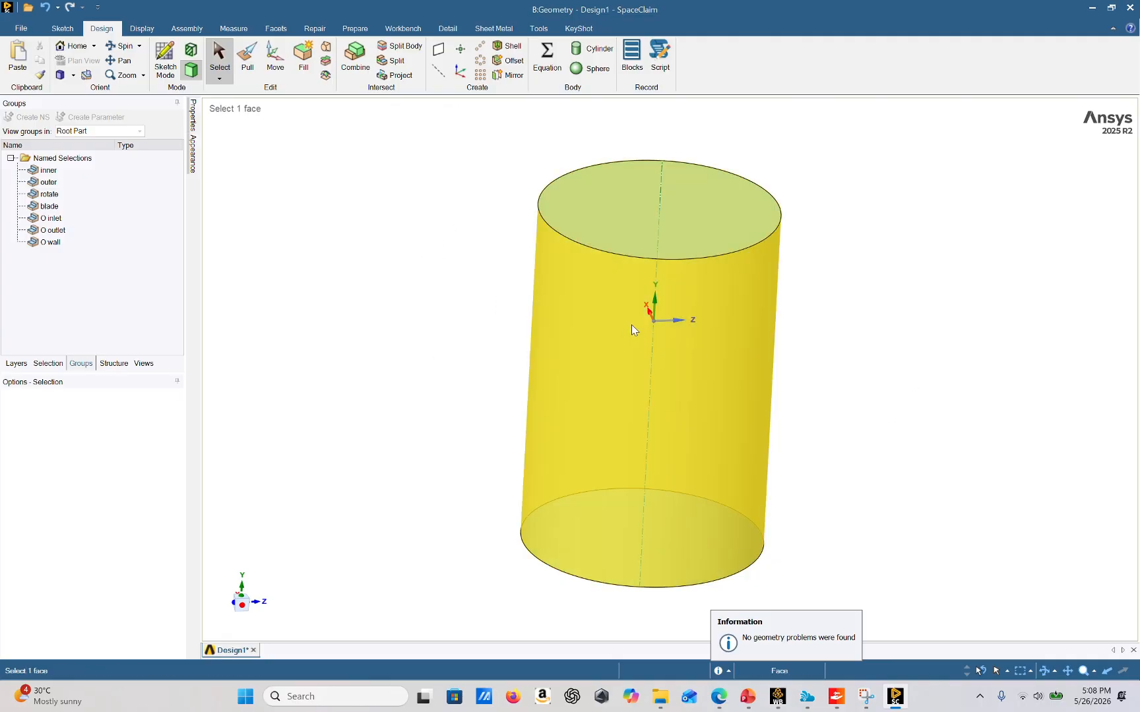